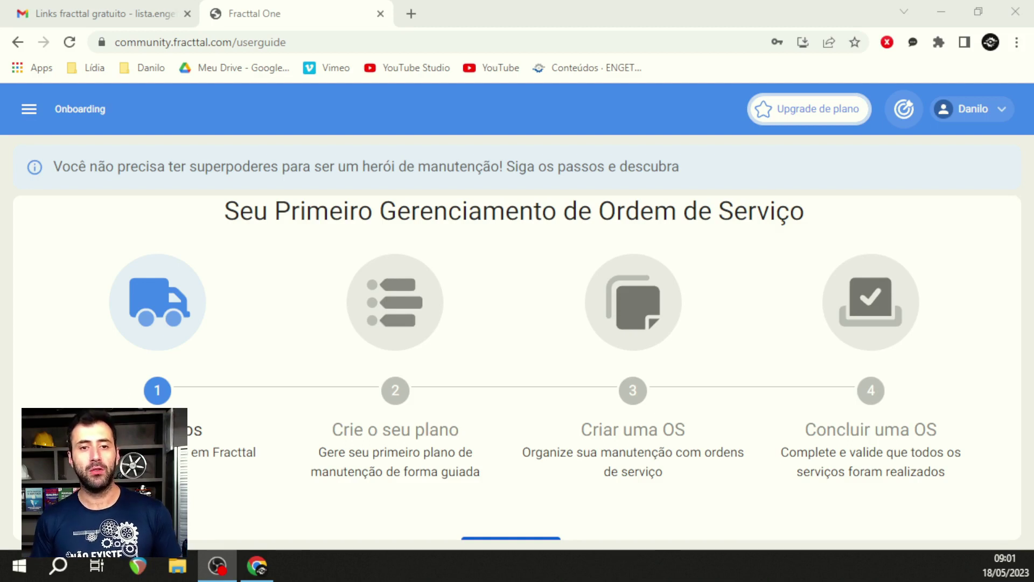
- Start the guided creation of assets and add a new equipment record
scroll(814, 525, down, 1)
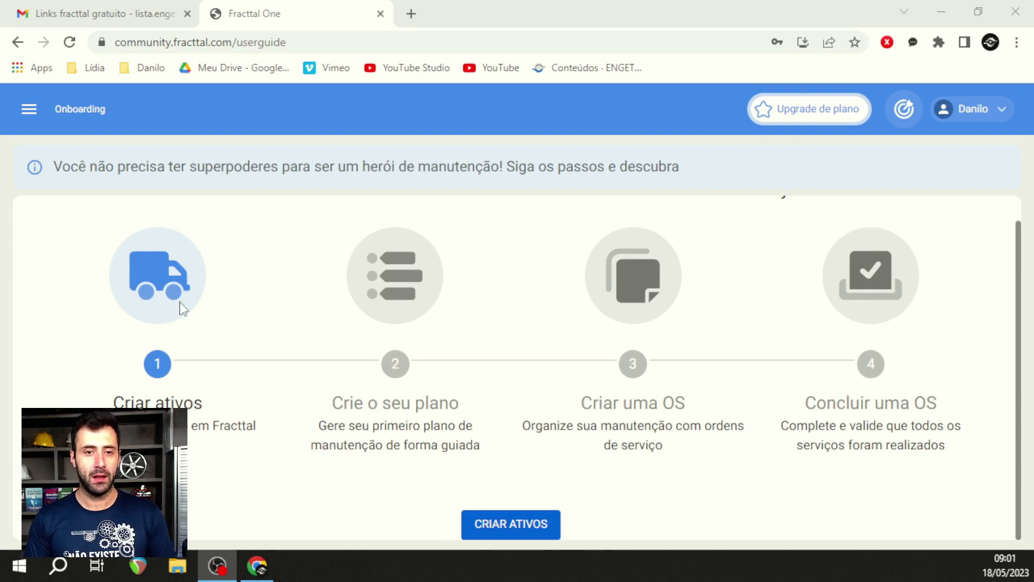
key(alt+Tab)
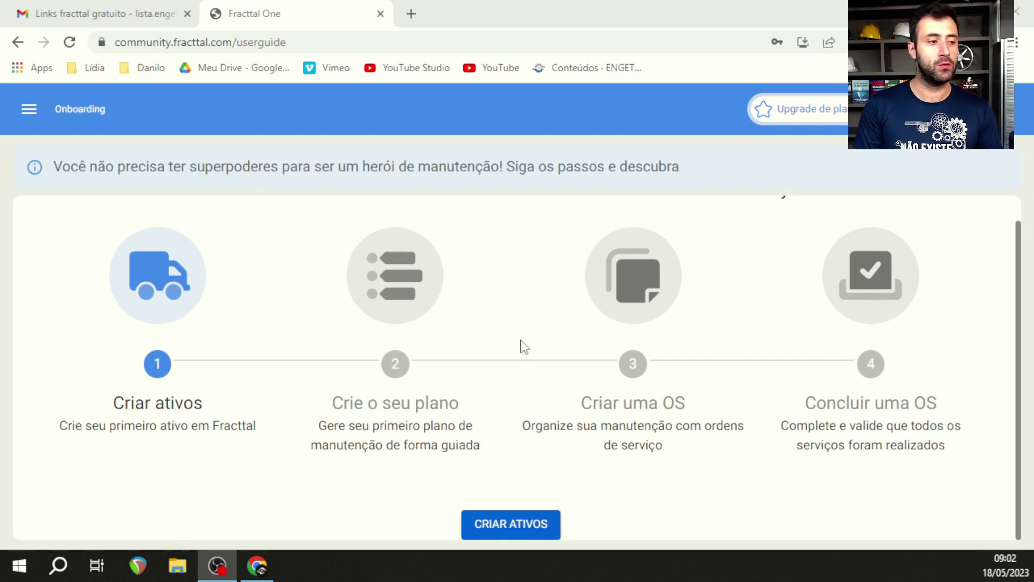
click(534, 525)
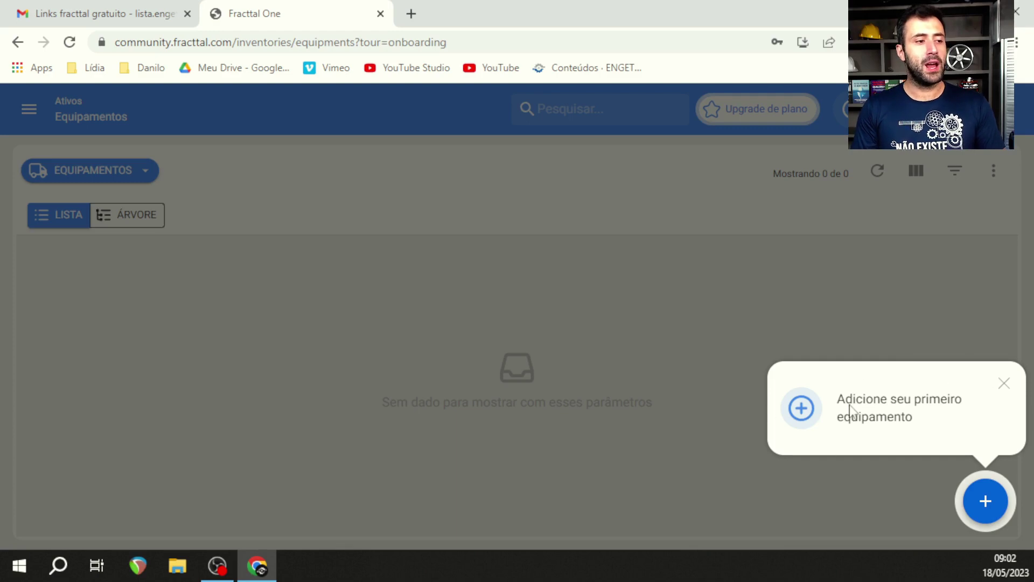
click(984, 498)
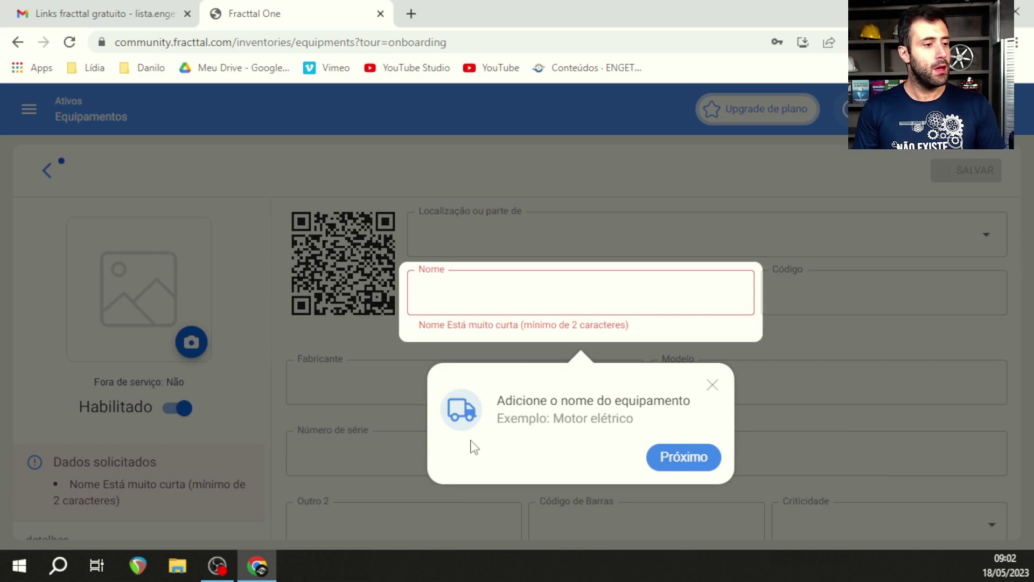
- Enter "Injetora de Termoplastico" as the name of the new equipment
click(682, 303)
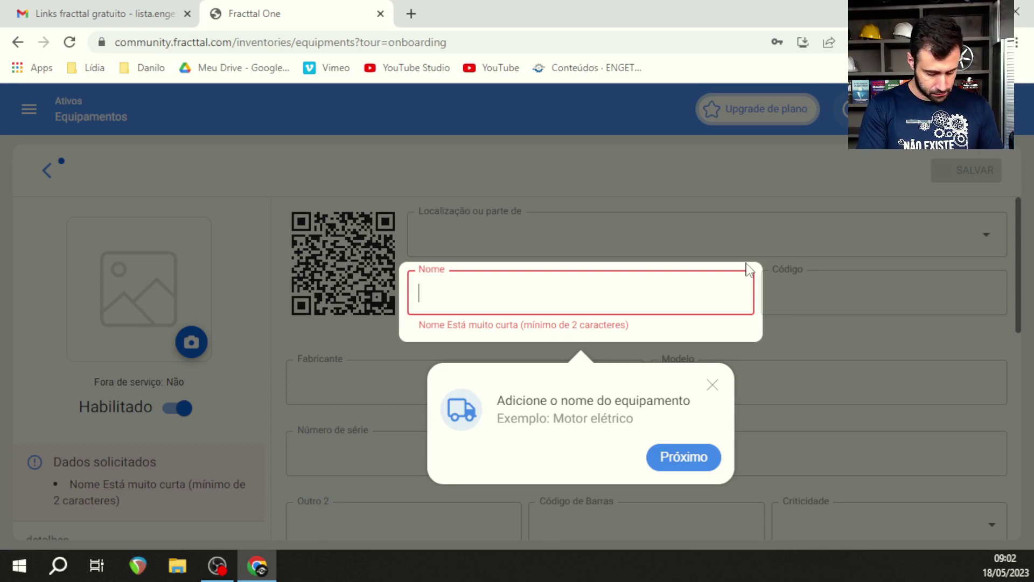
text(Injetora )
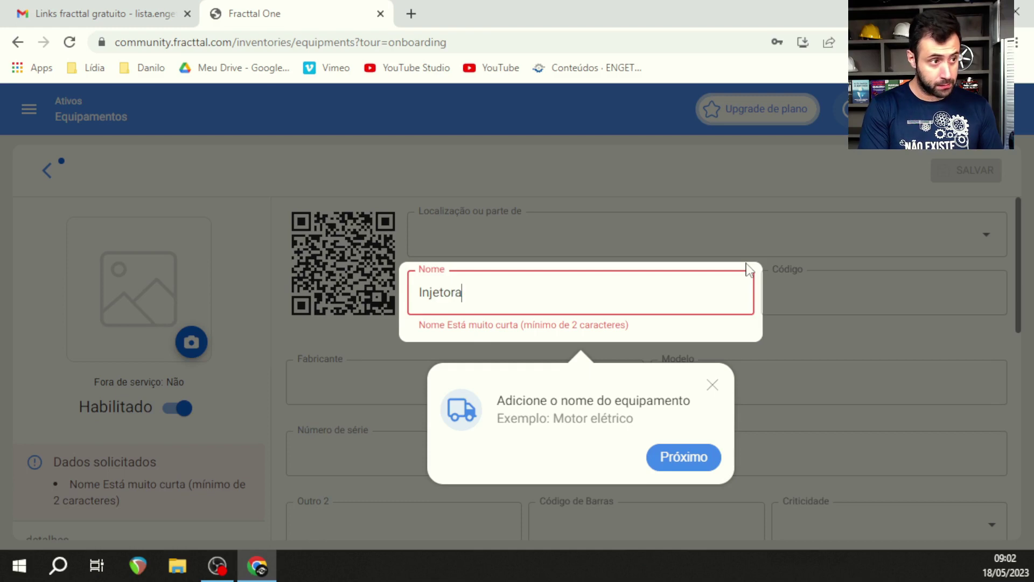
text(de Te)
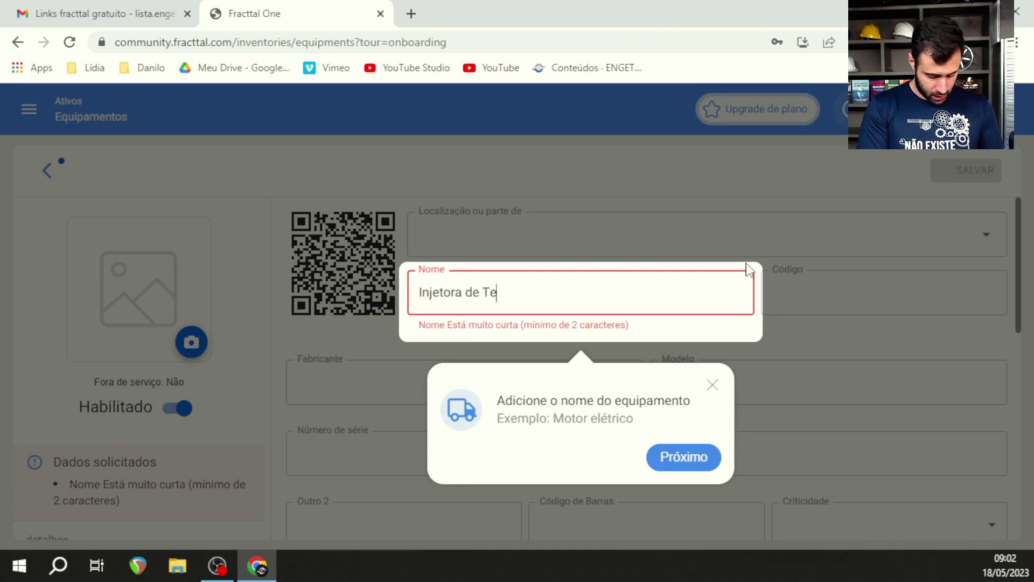
text(rmop)
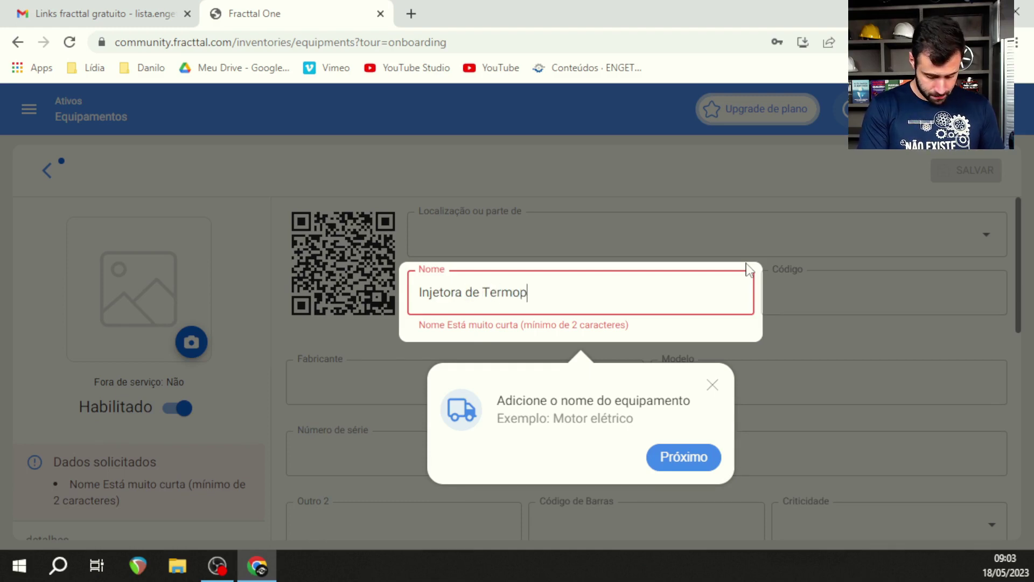
text(l´sdtico)
key(BackSpace)
key(BackSpace)
key(BackSpace)
key(BackSpace)
key(BackSpace)
key(BackSpace)
key(BackSpace)
text(sdtico)
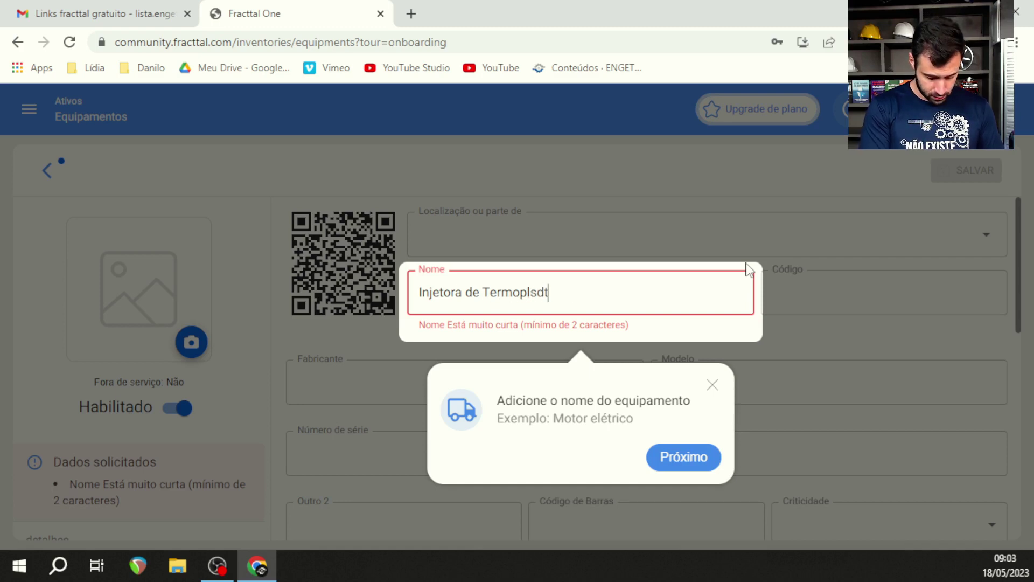
key(BackSpace)
key(BackSpace)
key(BackSpace)
key(BackSpace)
key(BackSpace)
key(BackSpace)
key(BackSpace)
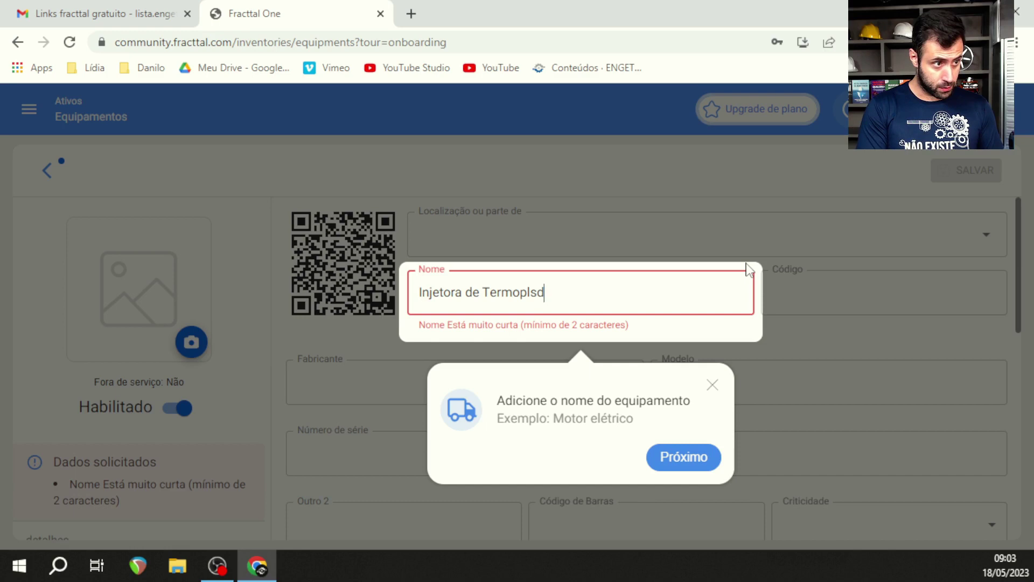
text(lsdtico)
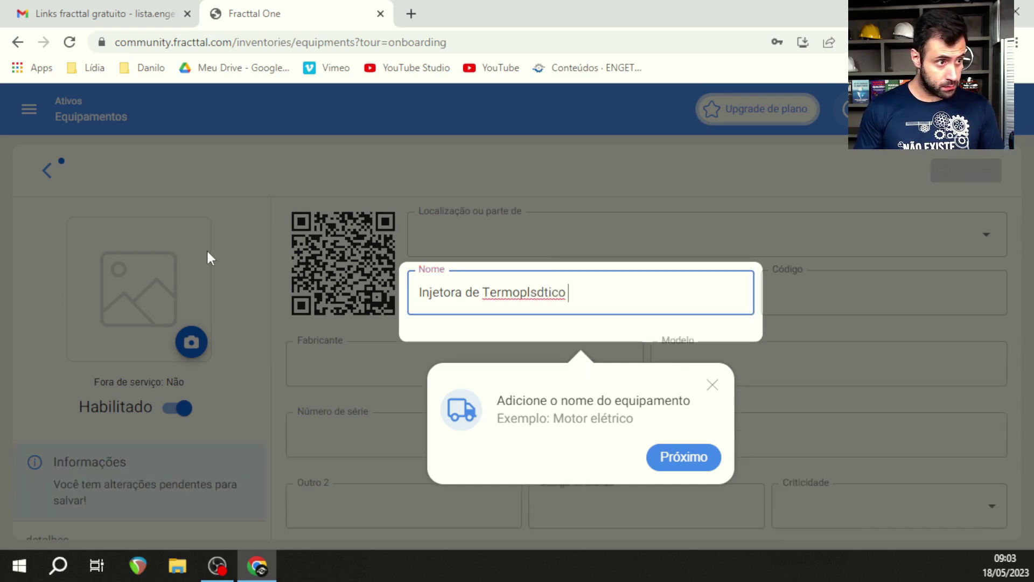
click(522, 302)
key(BackSpace)
text(s)
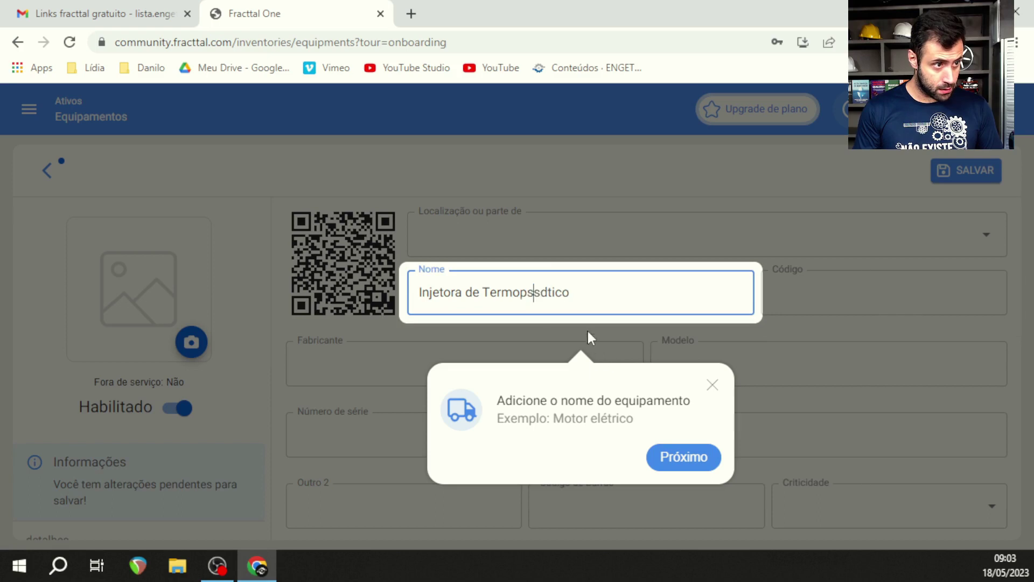
key(BackSpace)
text(la)
click(603, 301)
drag(604, 302, 545, 296)
key(BackSpace)
text(tico)
- Append "Modelo 1" to the equipment name and correct the spelling of its material word to "Termoplástico"
text( Mofello)
key(BackSpace)
key(BackSpace)
key(BackSpace)
key(BackSpace)
key(BackSpace)
text(delo)
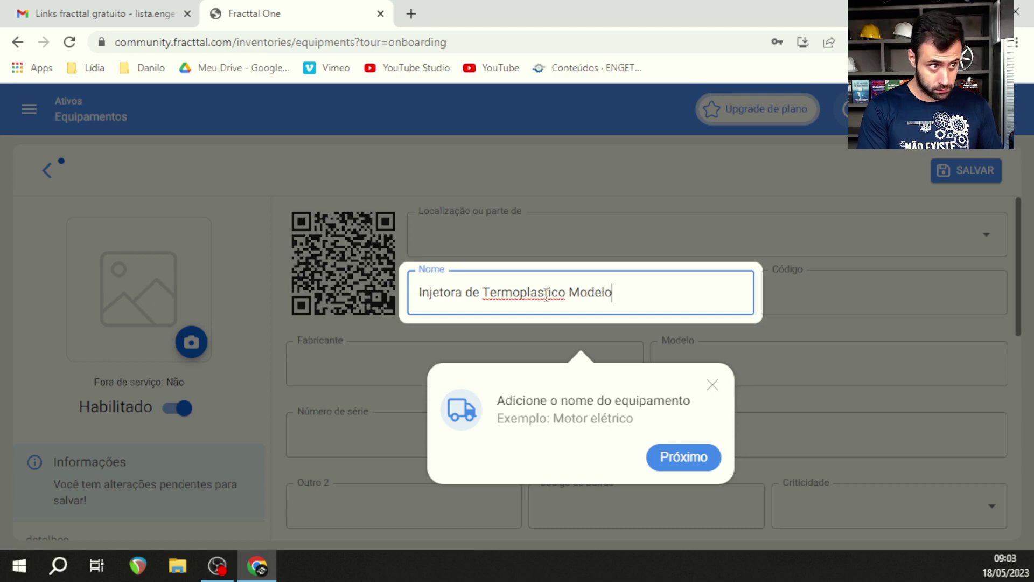
text( 1)
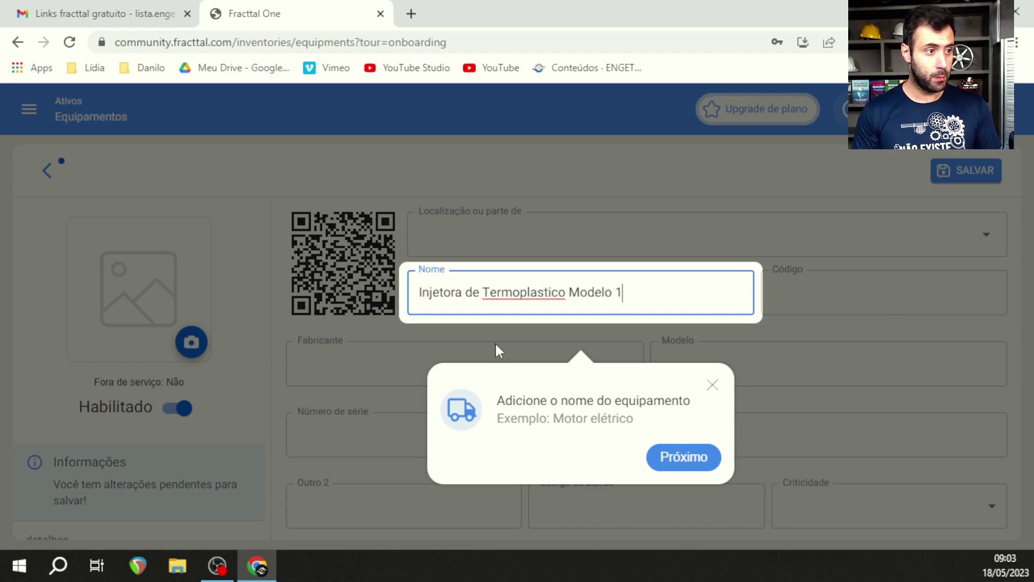
right_click(531, 295)
key(Escape)
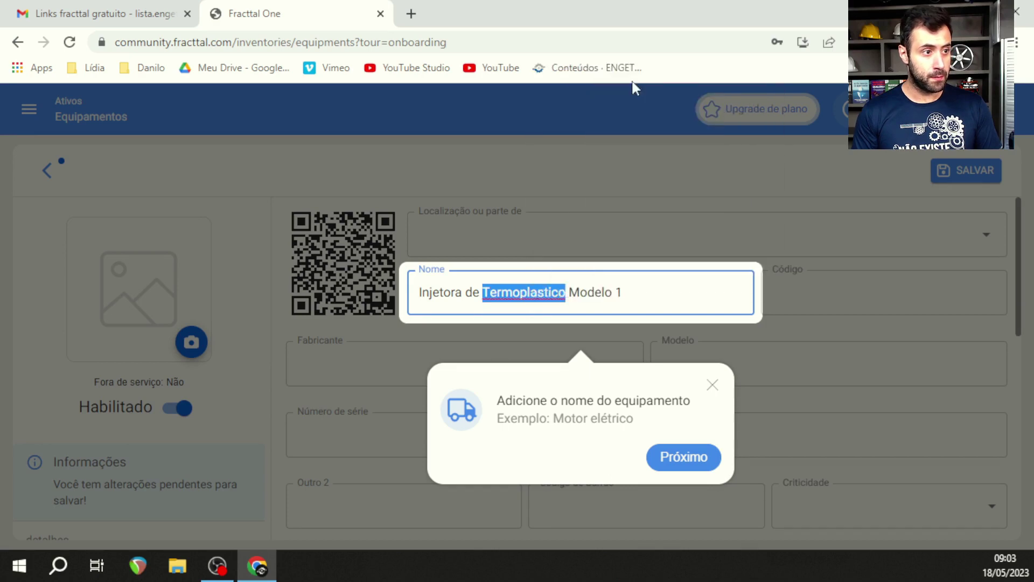
click(671, 455)
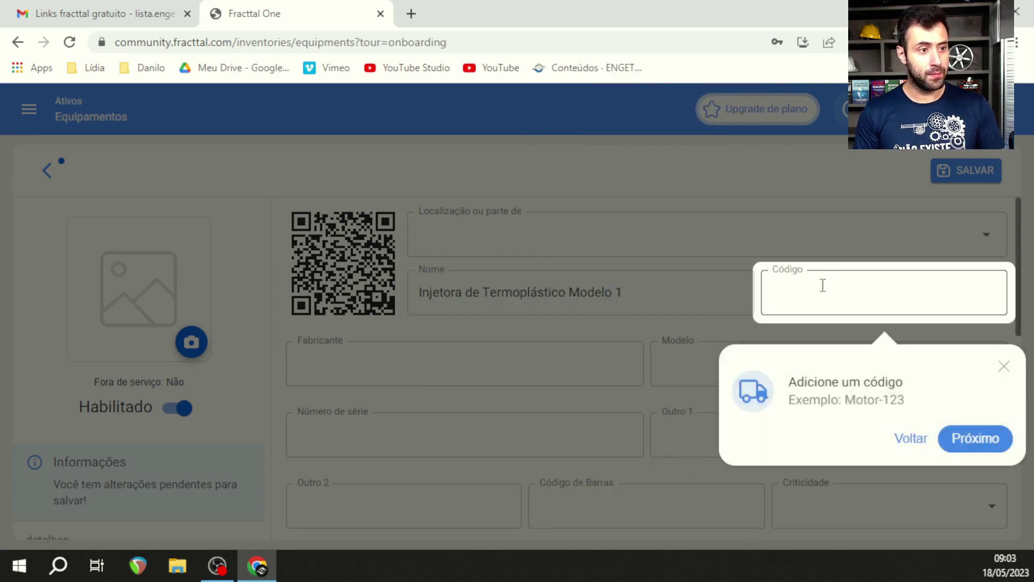
- Set the equipment code to "INJ 001", save the equipment and return to the onboarding guide
click(841, 292)
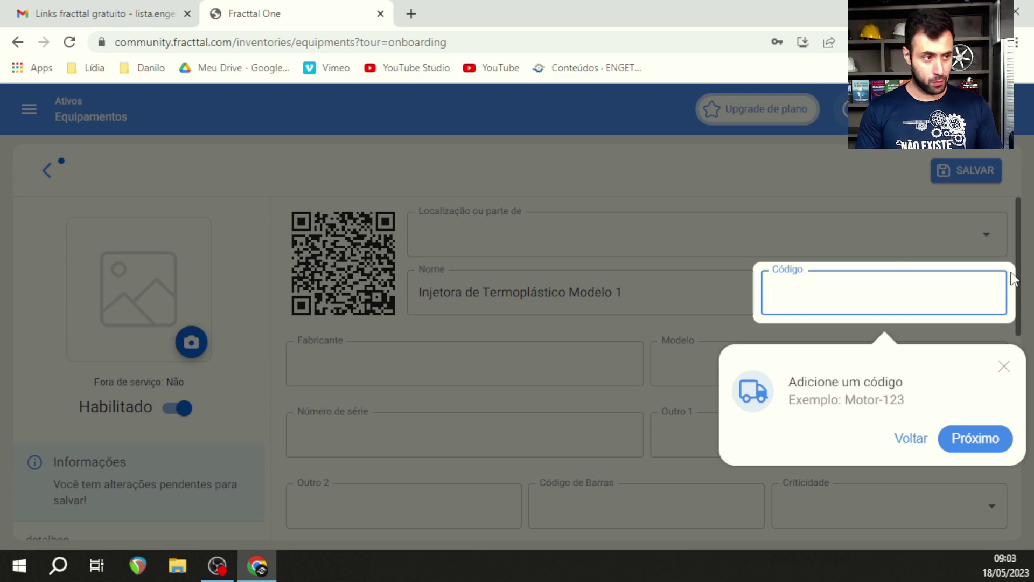
text(INJ)
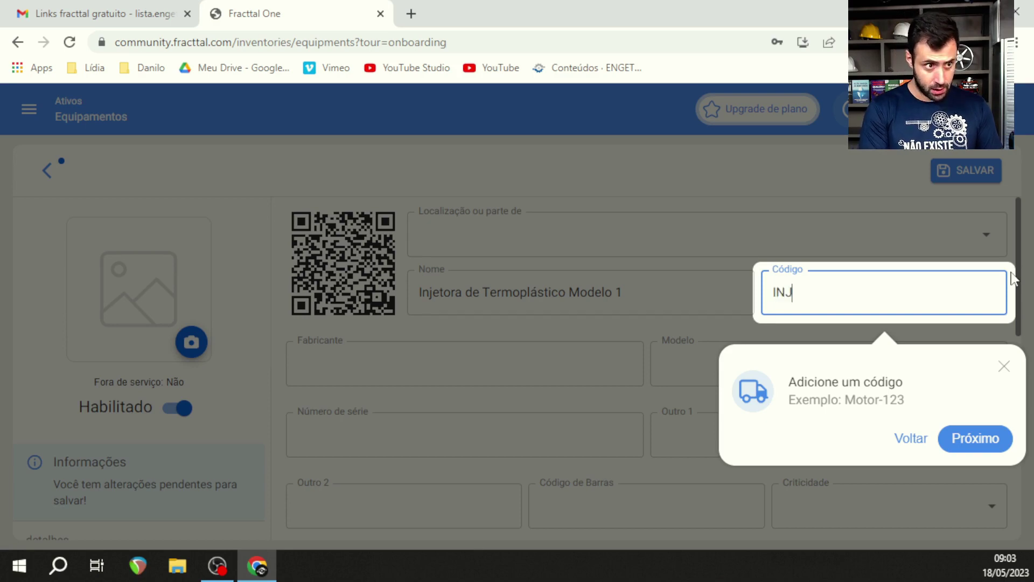
text( 001)
click(994, 439)
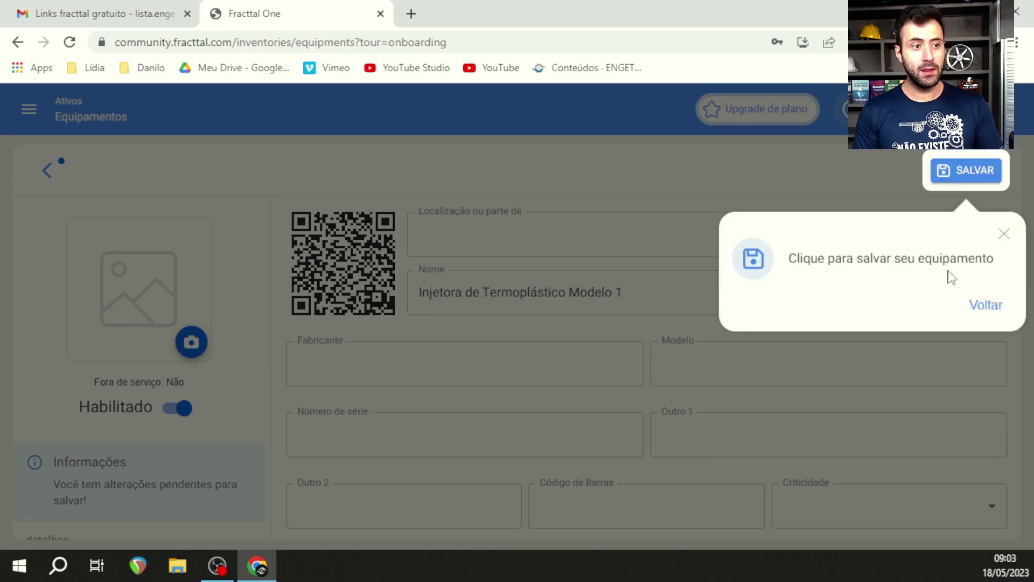
click(977, 172)
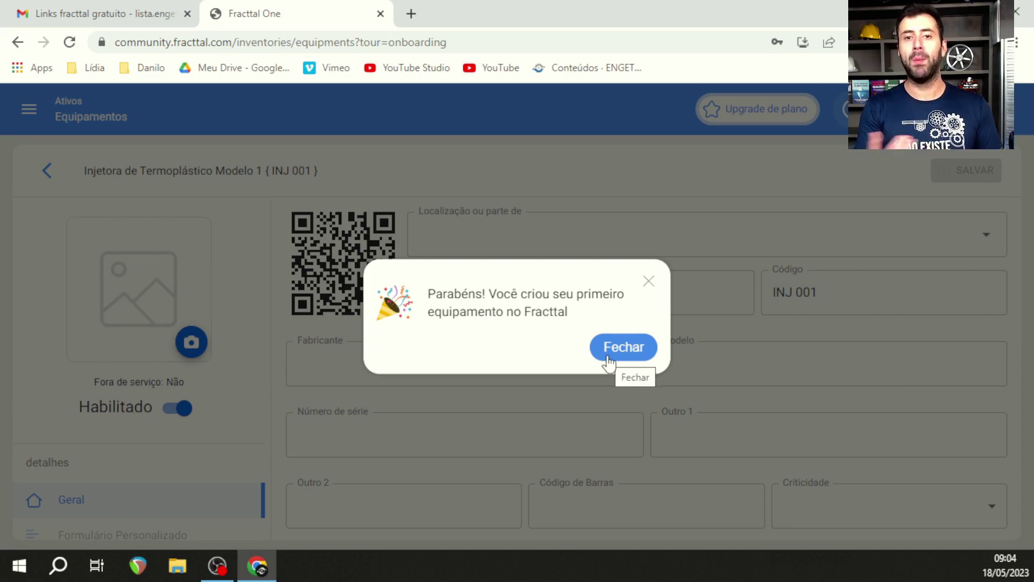
click(646, 353)
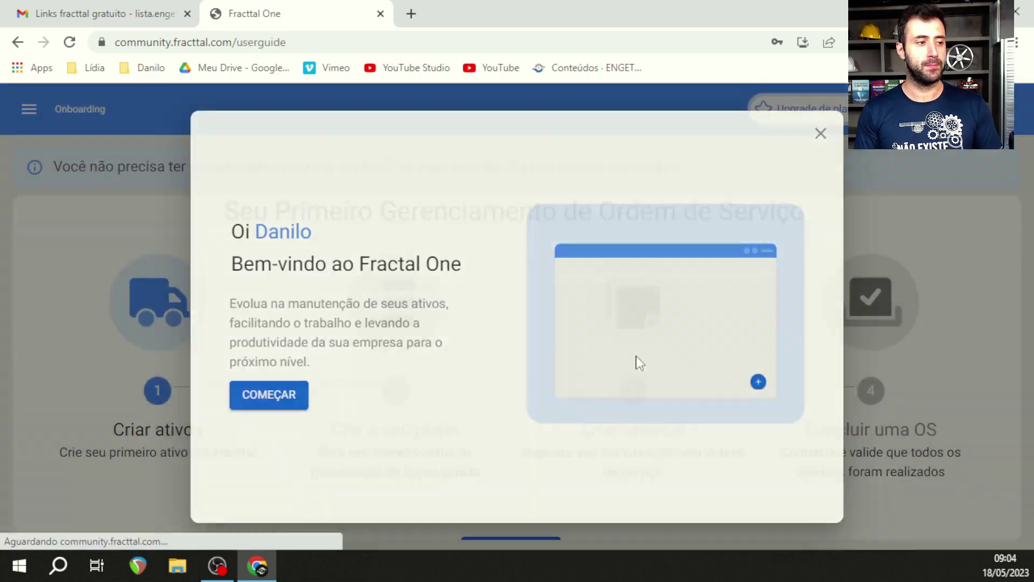
- Create a maintenance plan with the description "Plano de limpeza para Injetoras" and save it
scroll(542, 340, down, 1)
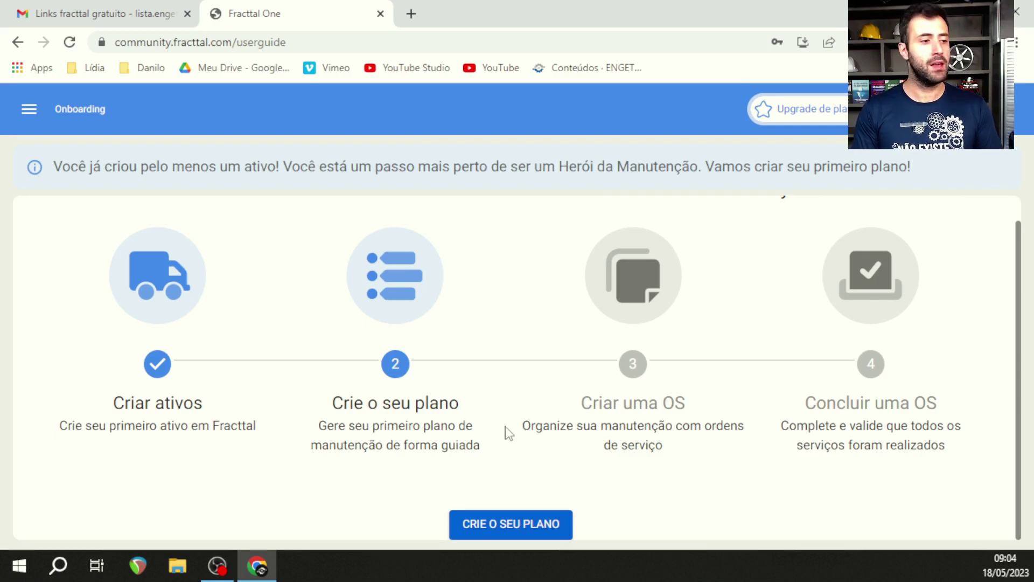
click(510, 525)
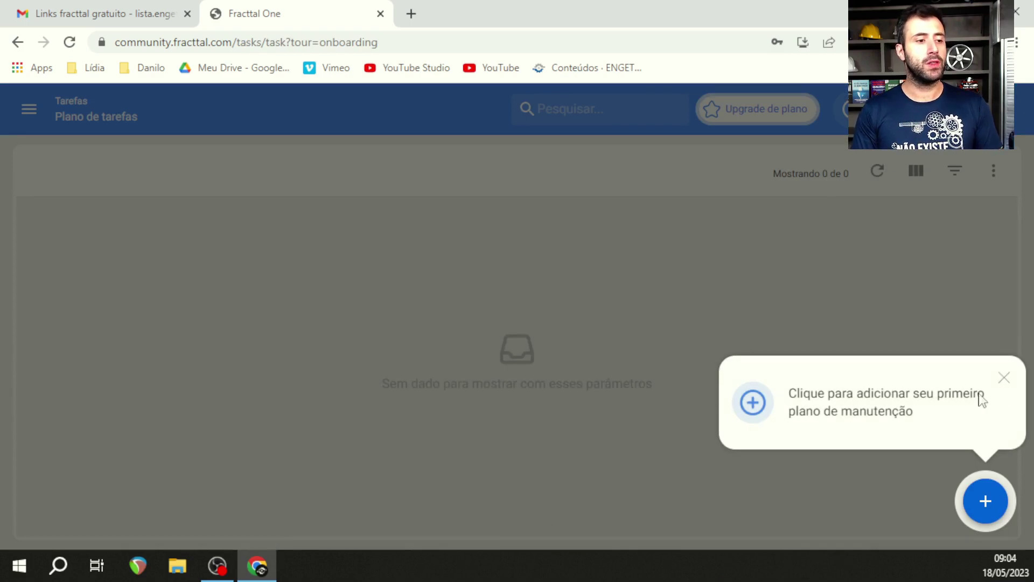
click(984, 495)
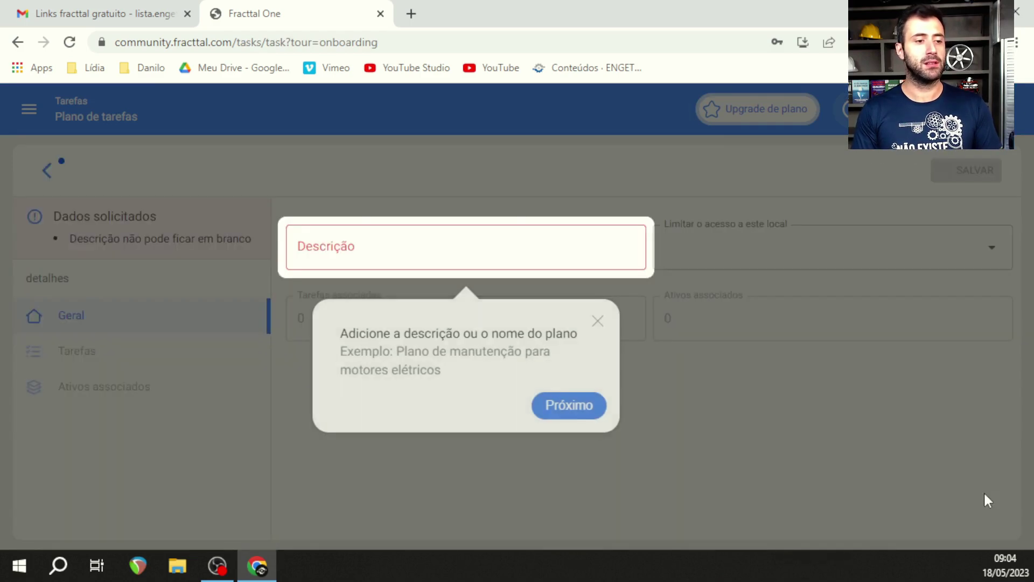
click(406, 257)
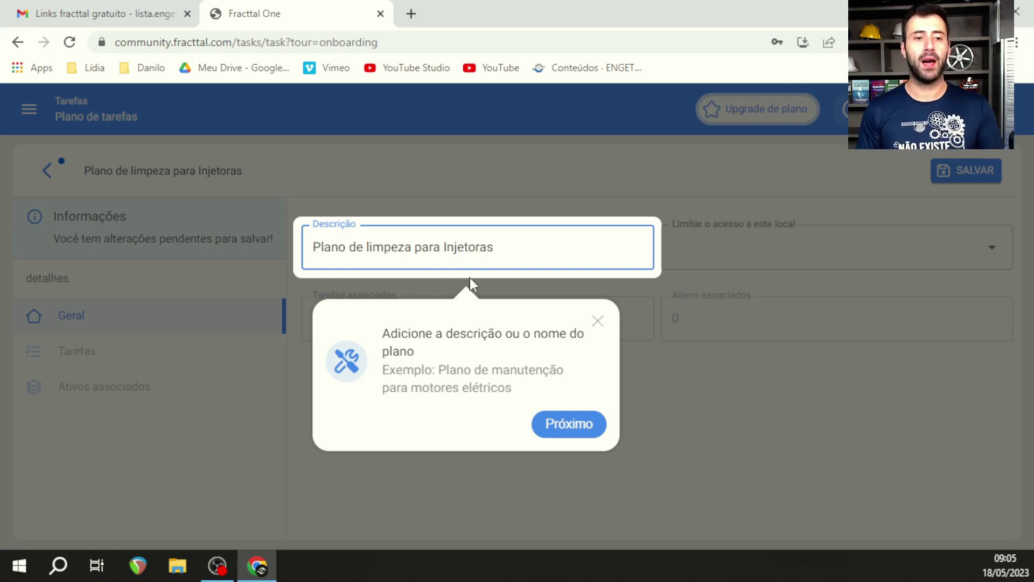
click(566, 424)
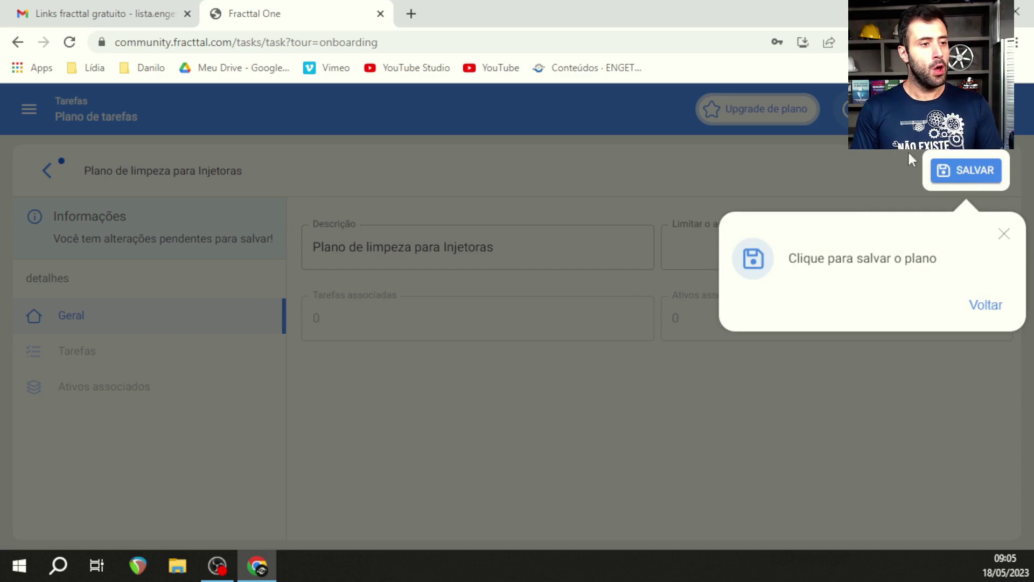
click(968, 177)
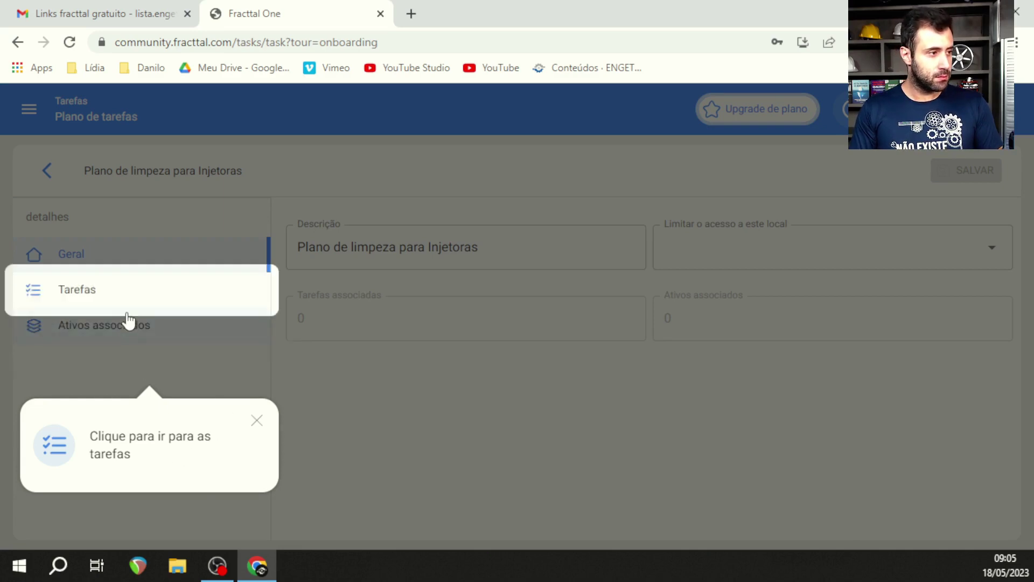
- Add a new task to the injection machine cleaning plan with the description "Limpeza dos bicos"
click(83, 294)
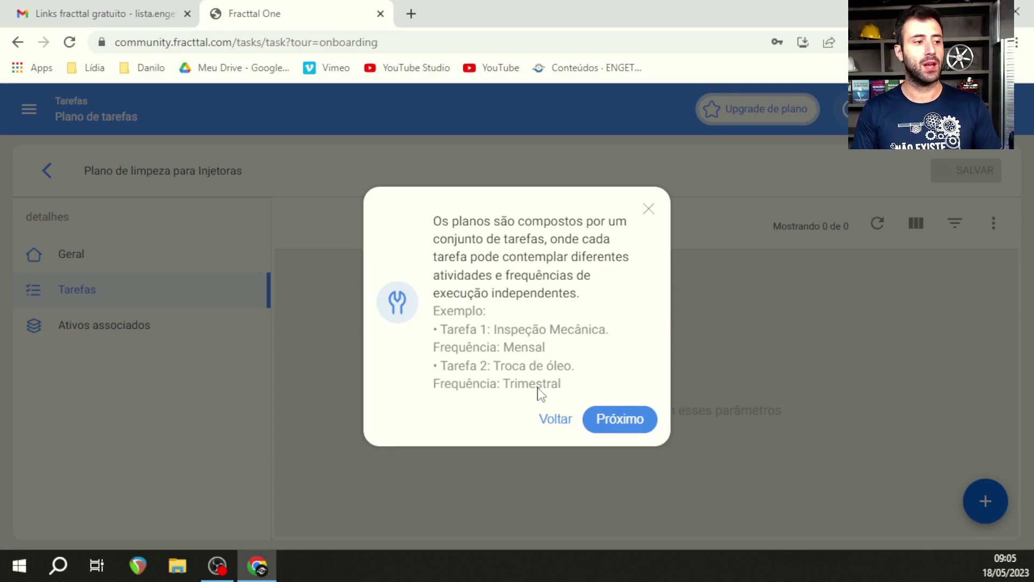
click(622, 420)
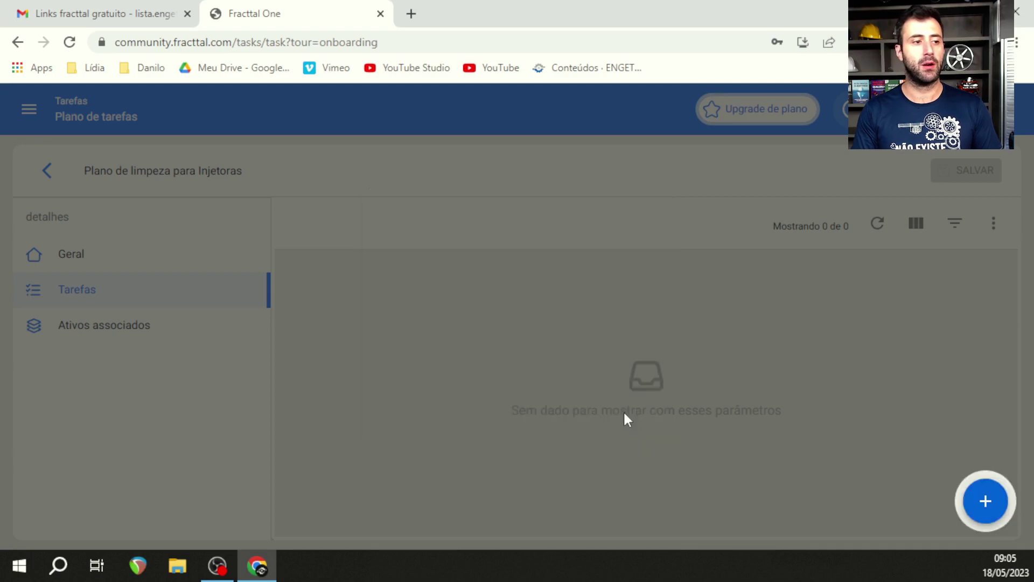
click(985, 496)
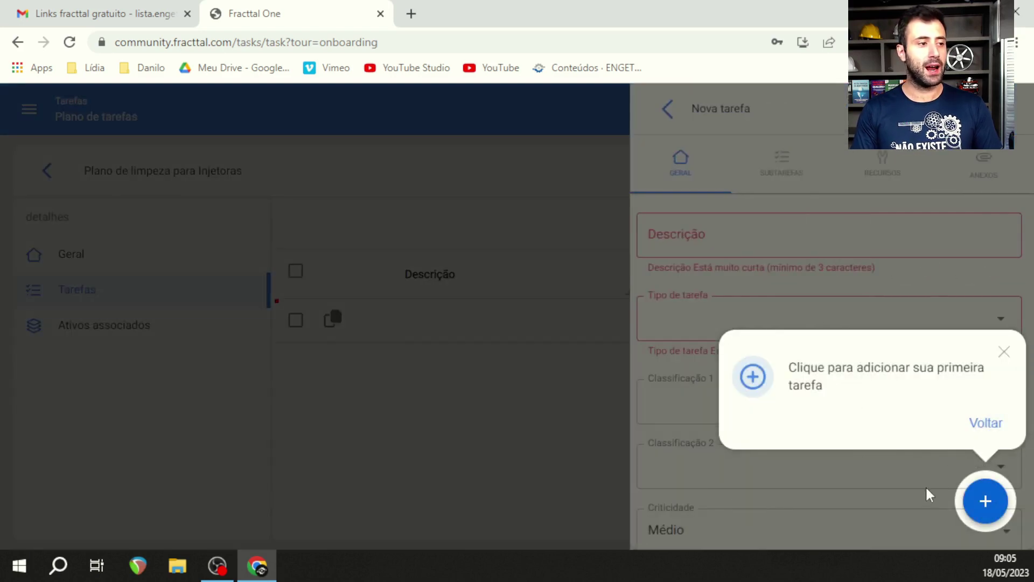
click(731, 240)
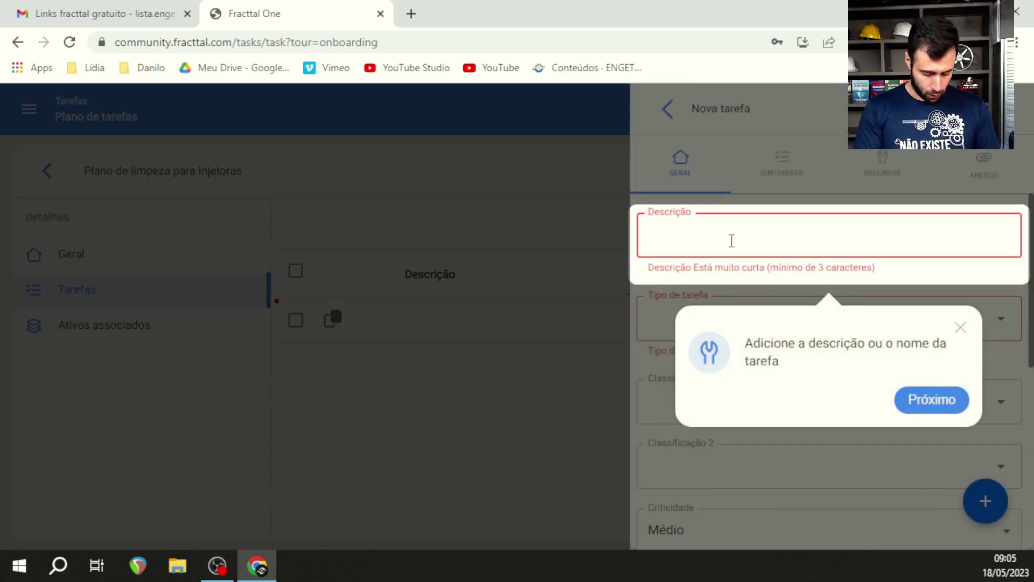
text(Limpeza dodos dos)
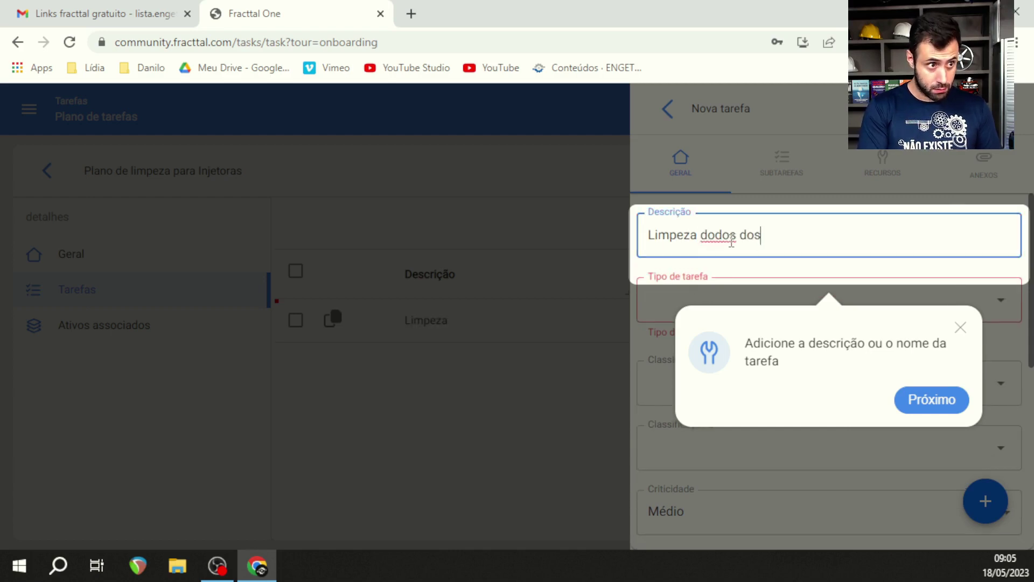
key(BackSpace)
key(BackSpace)
key(BackSpace)
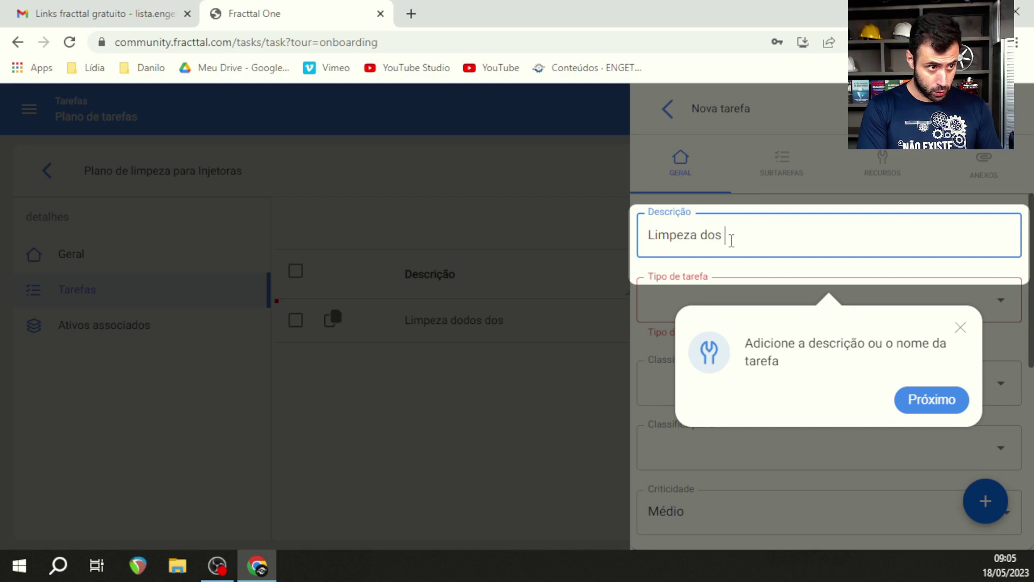
text(bicos)
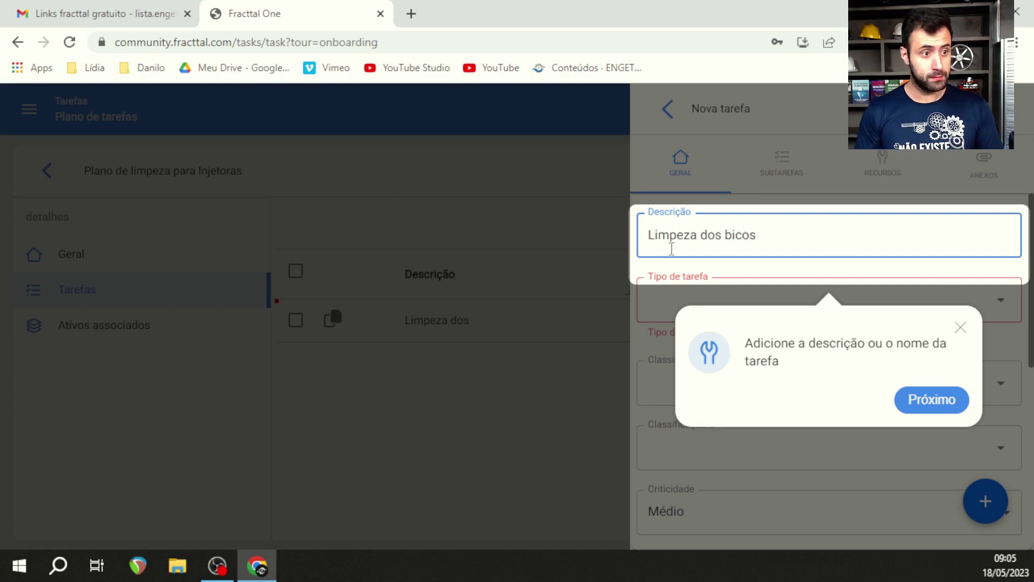
click(944, 400)
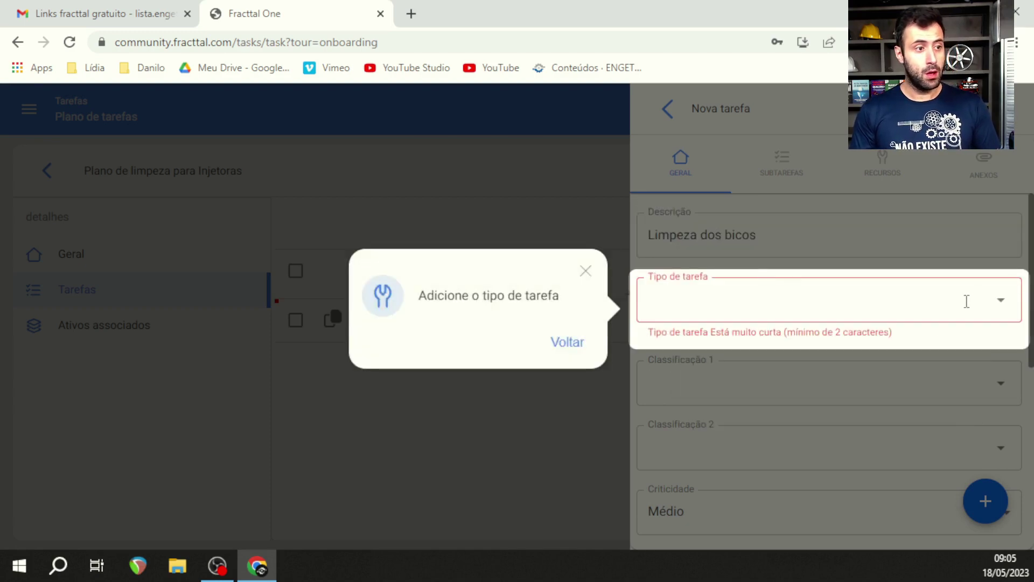
- Create a new task type "Preventivo" in the catalogue and assign it to the "Limpeza dos bicos" task
click(1007, 302)
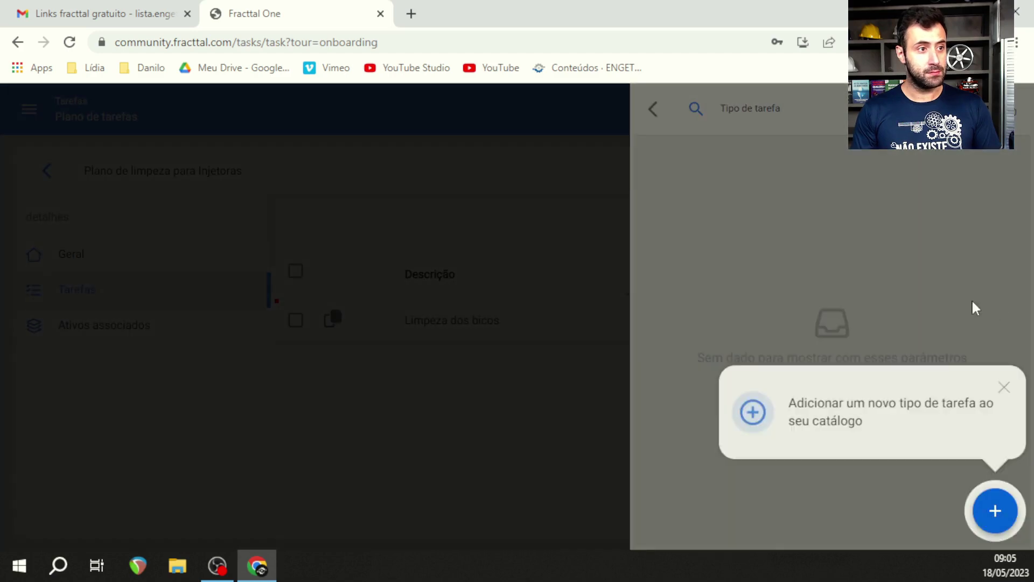
click(998, 512)
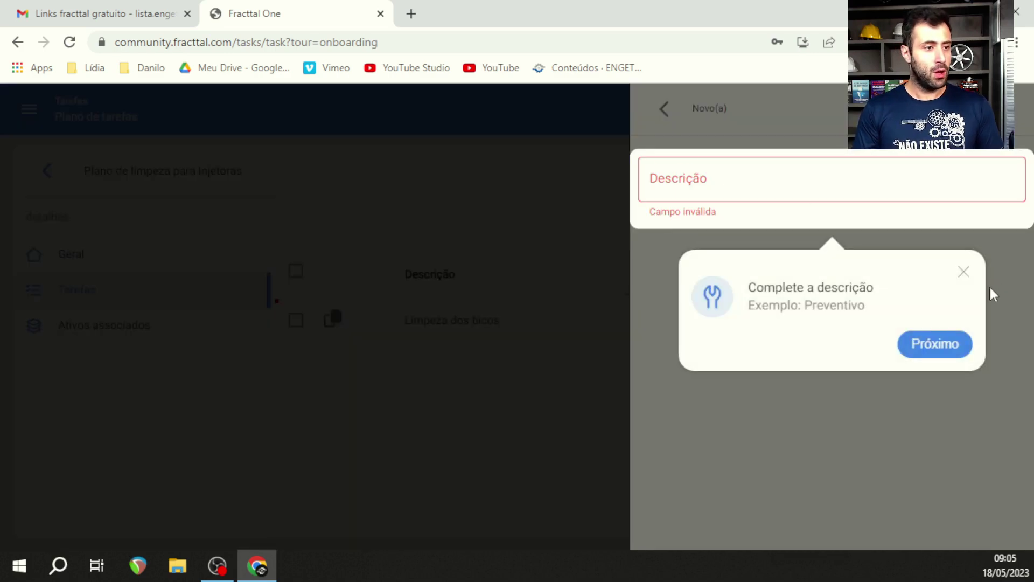
click(896, 191)
text(Preventivo)
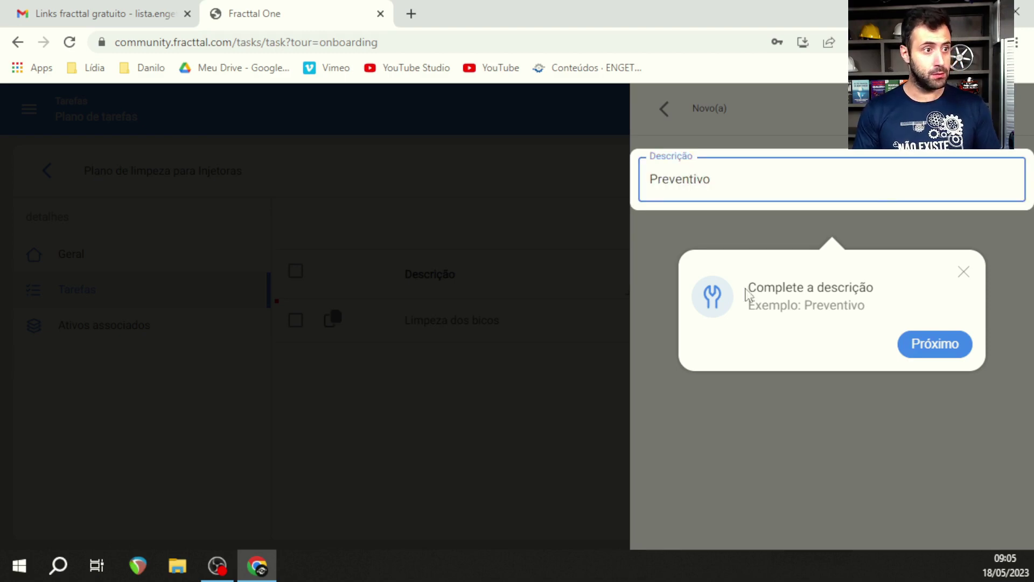
click(934, 345)
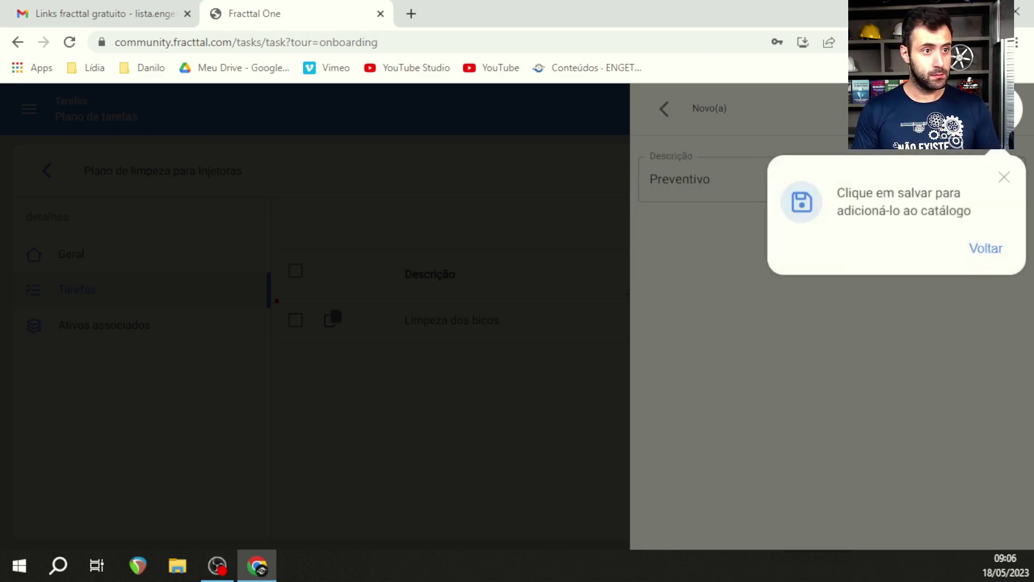
click(1013, 109)
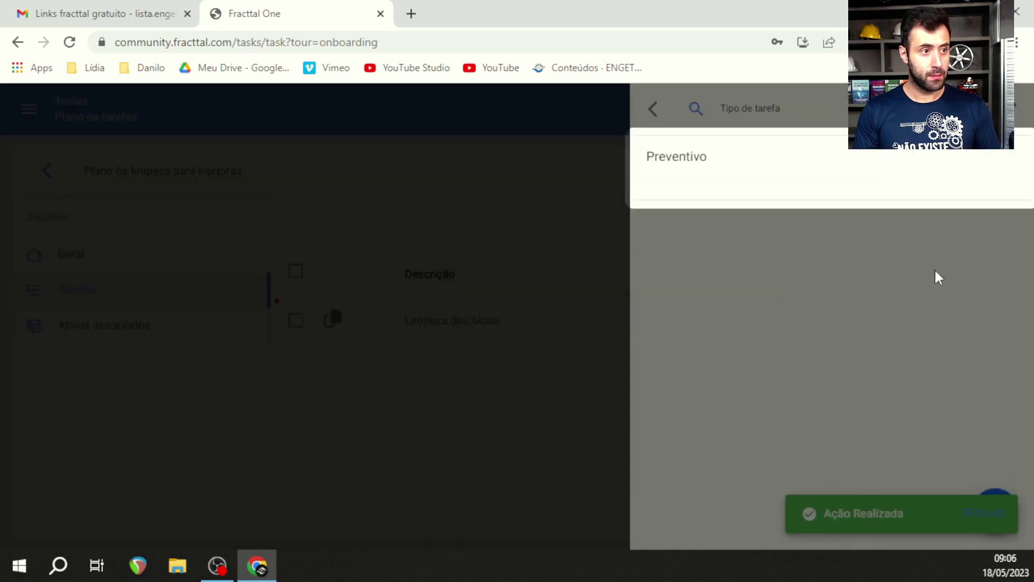
click(675, 170)
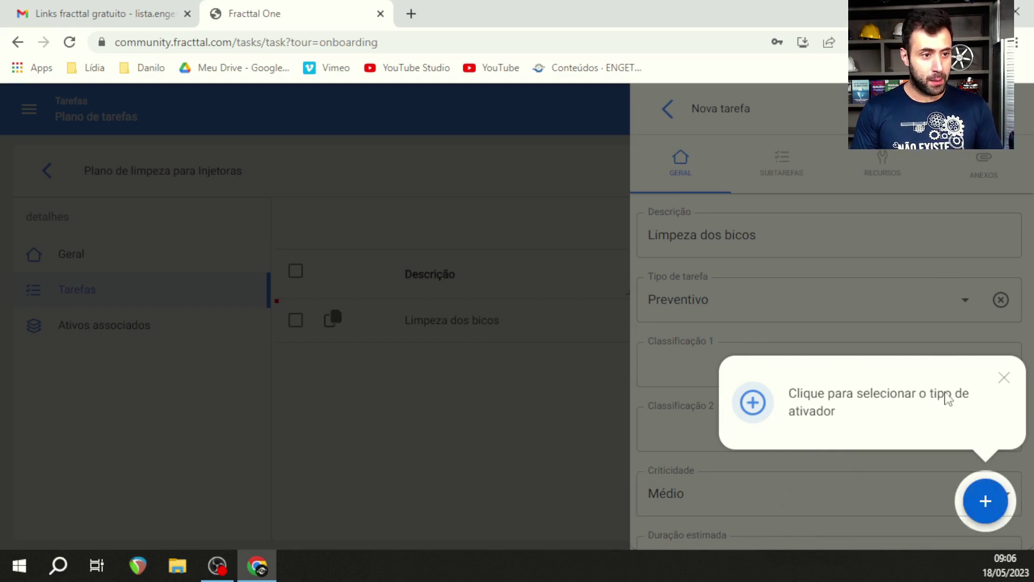
- Add a date trigger to the task that runs every 30 days and save it
click(985, 504)
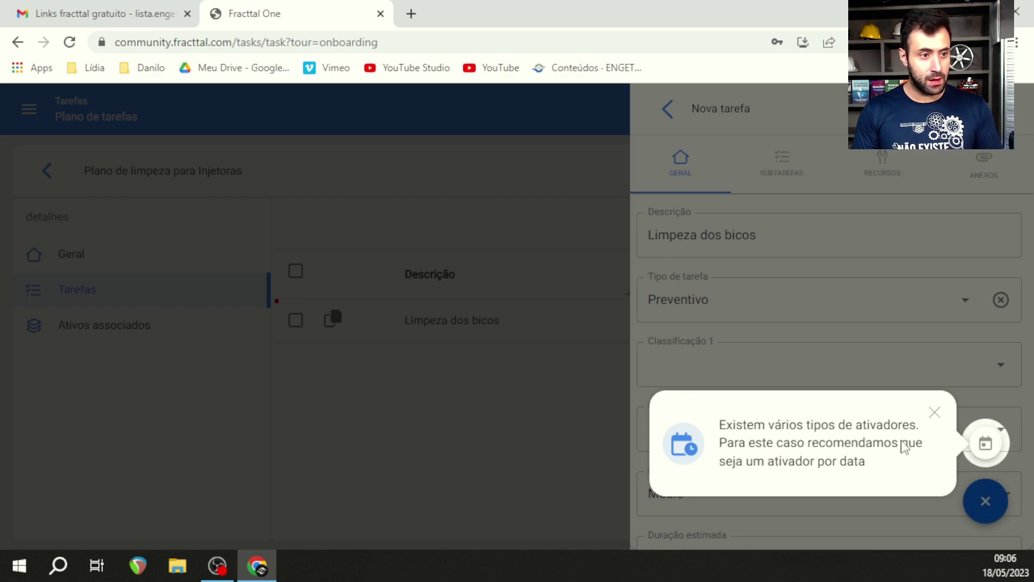
click(985, 446)
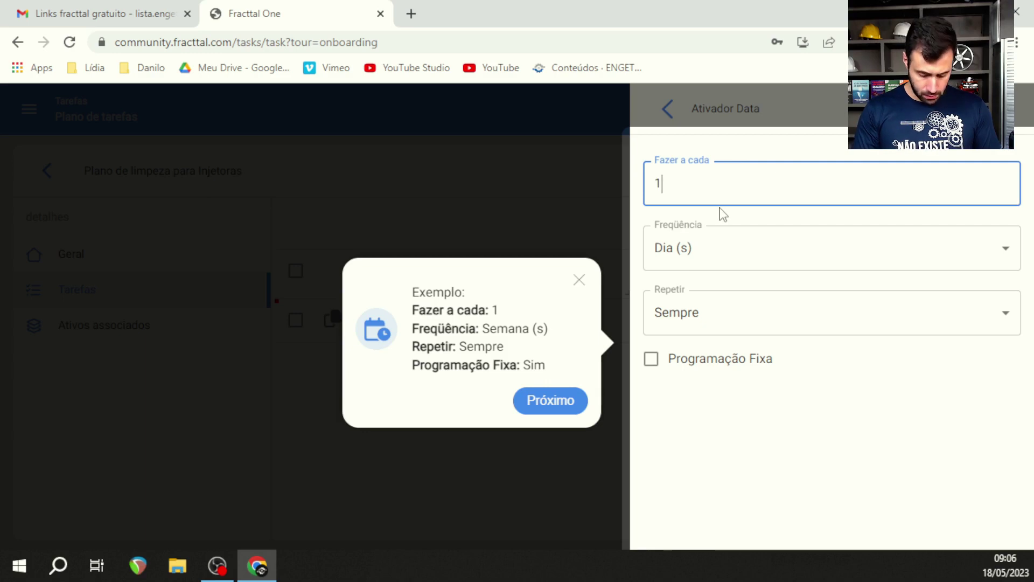
text(330)
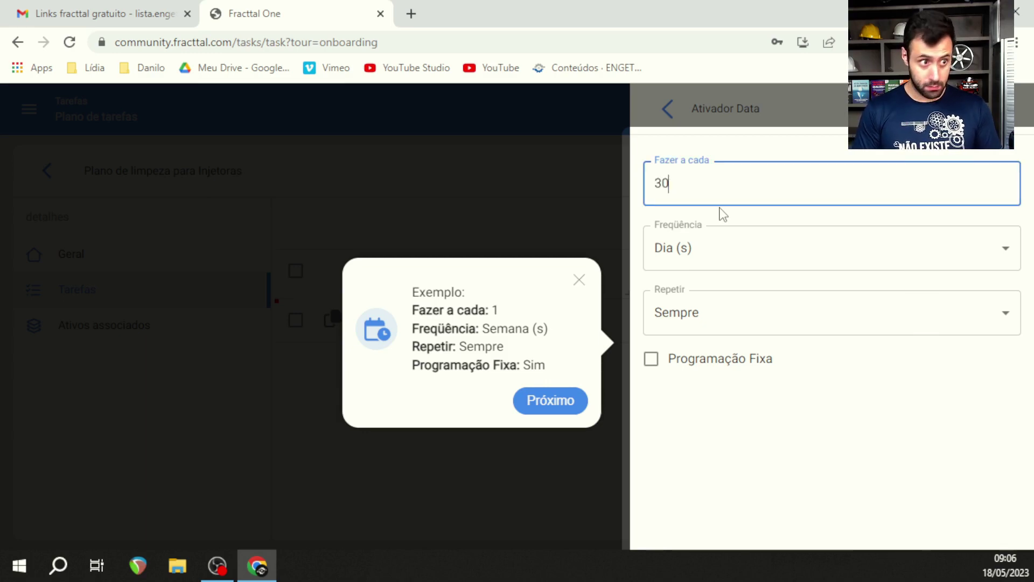
click(654, 369)
click(654, 369)
click(554, 404)
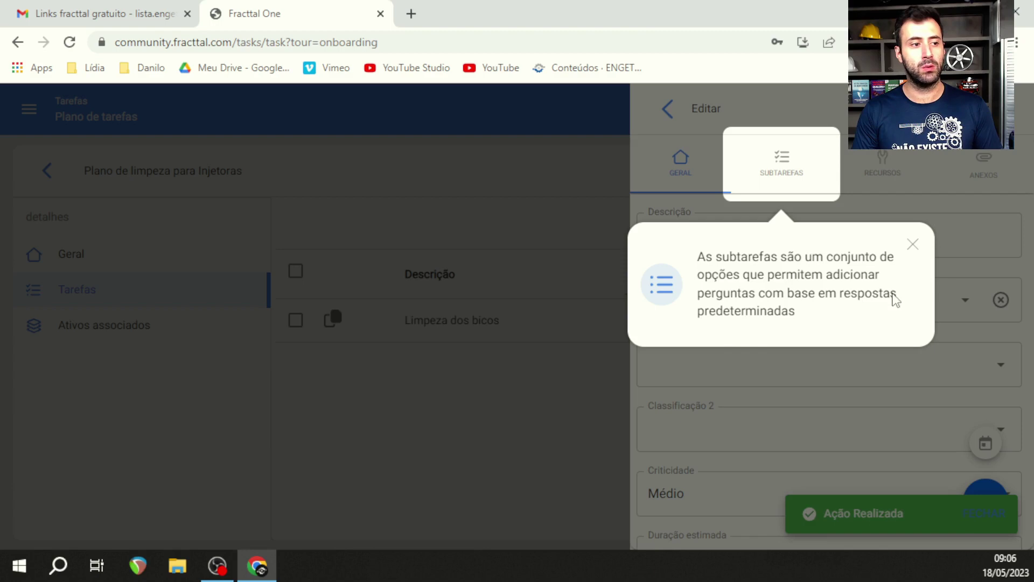
- Add a text subtask with the description "Remover termoplástico endurecido que obstrui os bicos" and save it
click(797, 167)
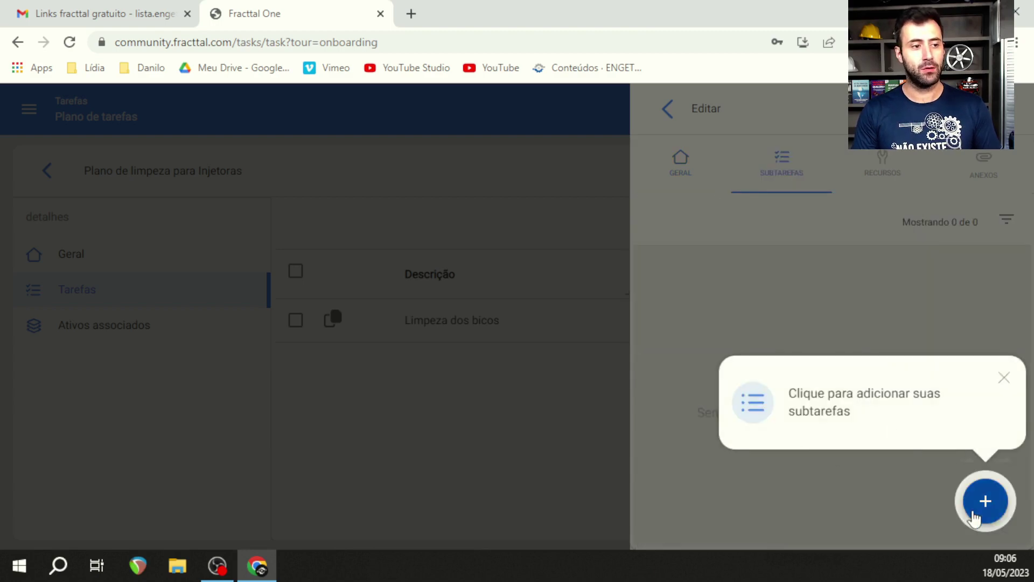
click(985, 500)
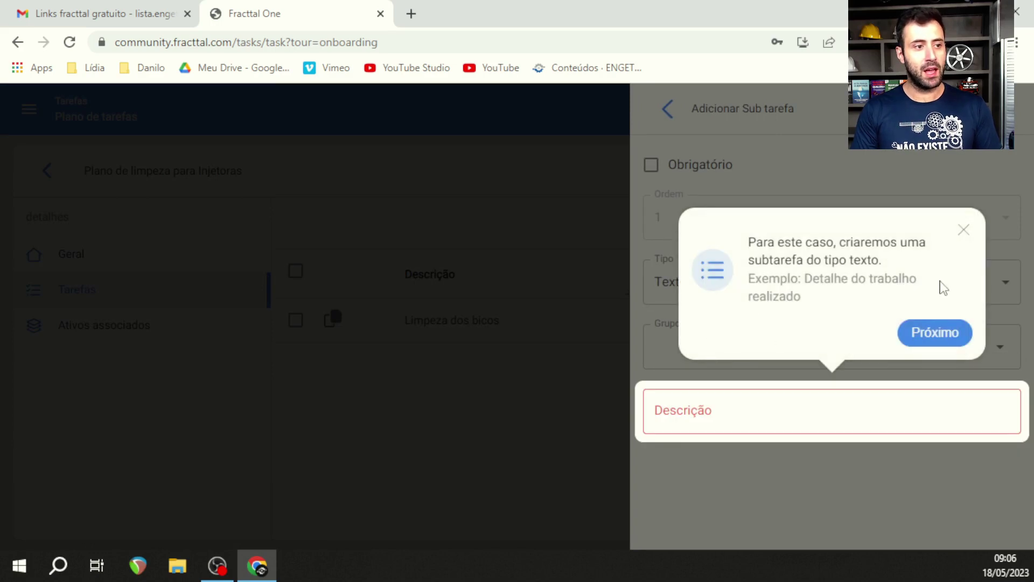
click(744, 411)
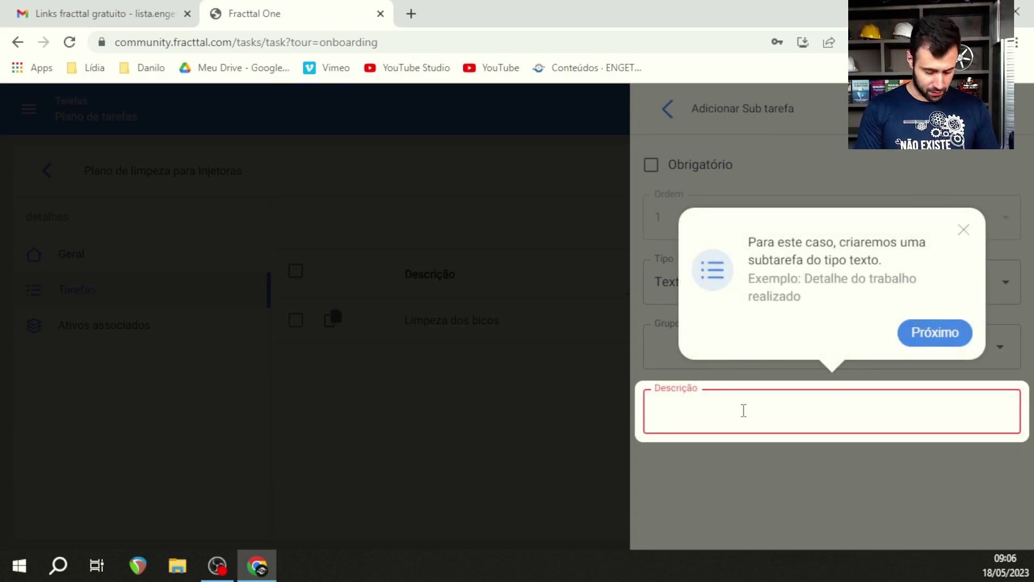
text(Remover)
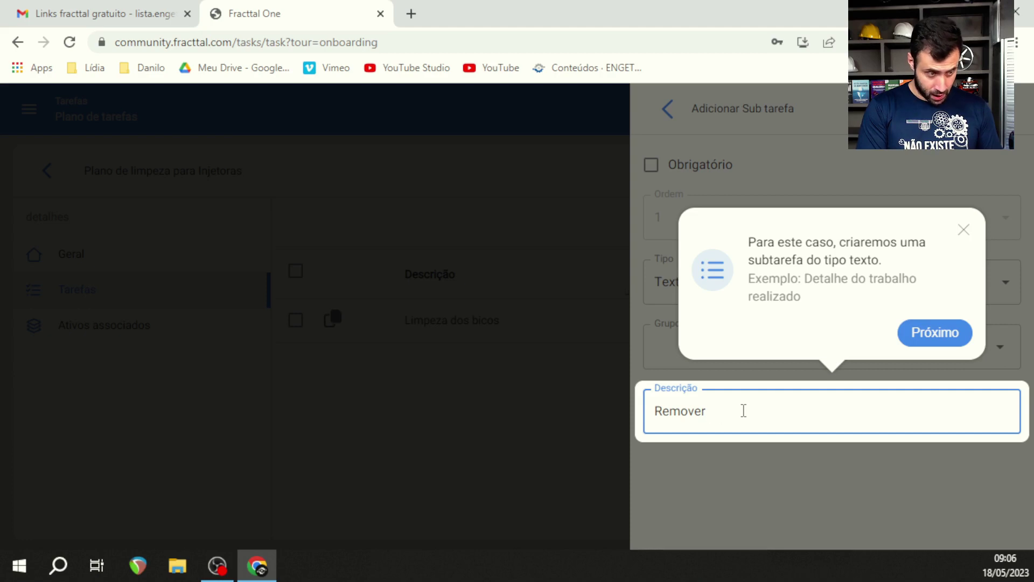
text(termoplast)
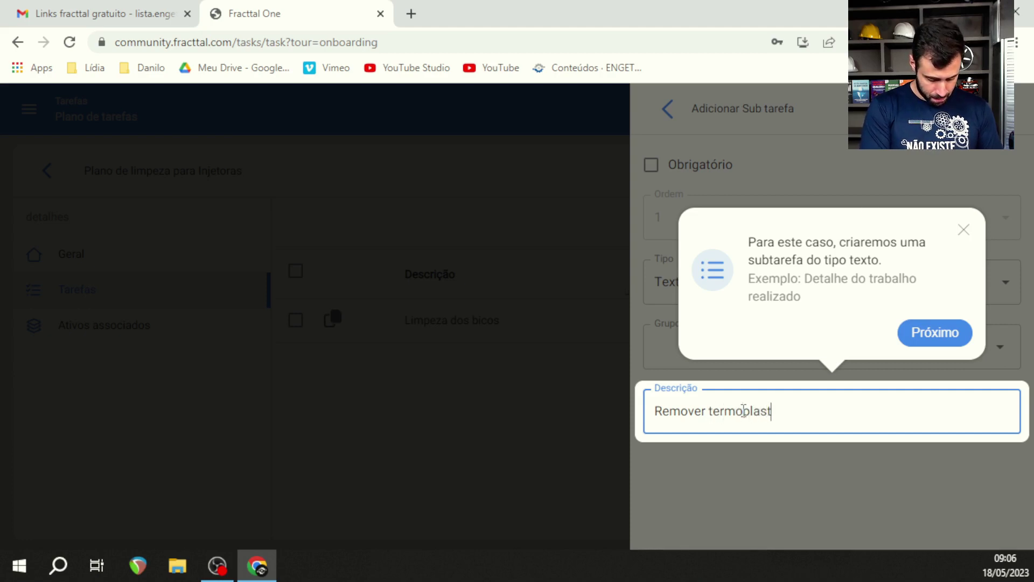
text(ico)
right_click(743, 410)
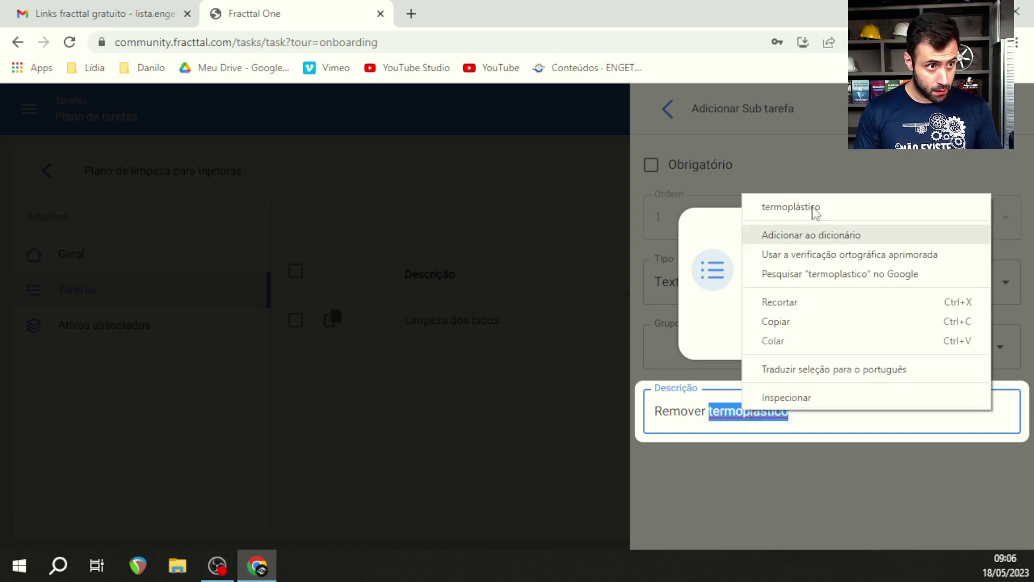
click(779, 209)
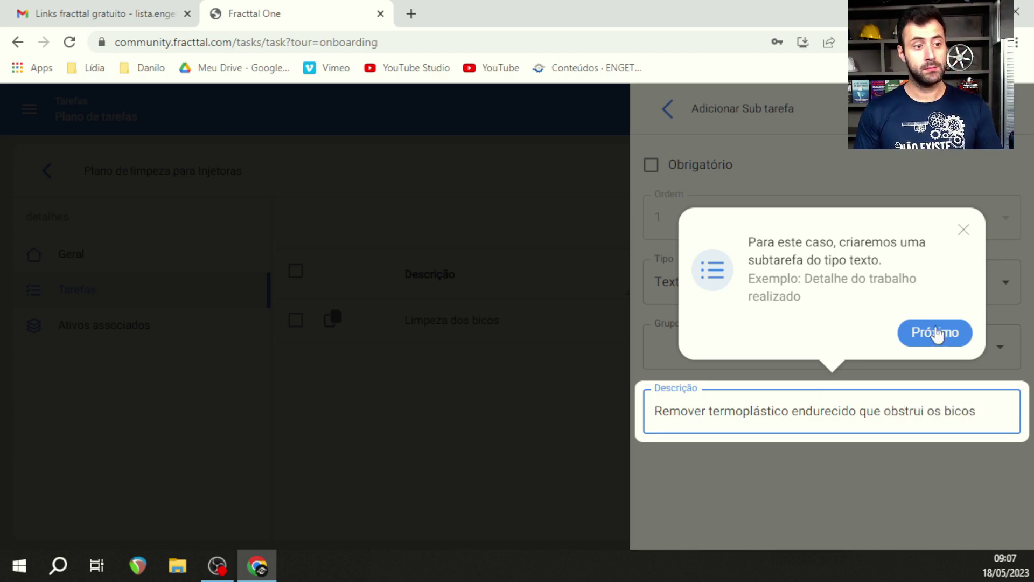
click(929, 343)
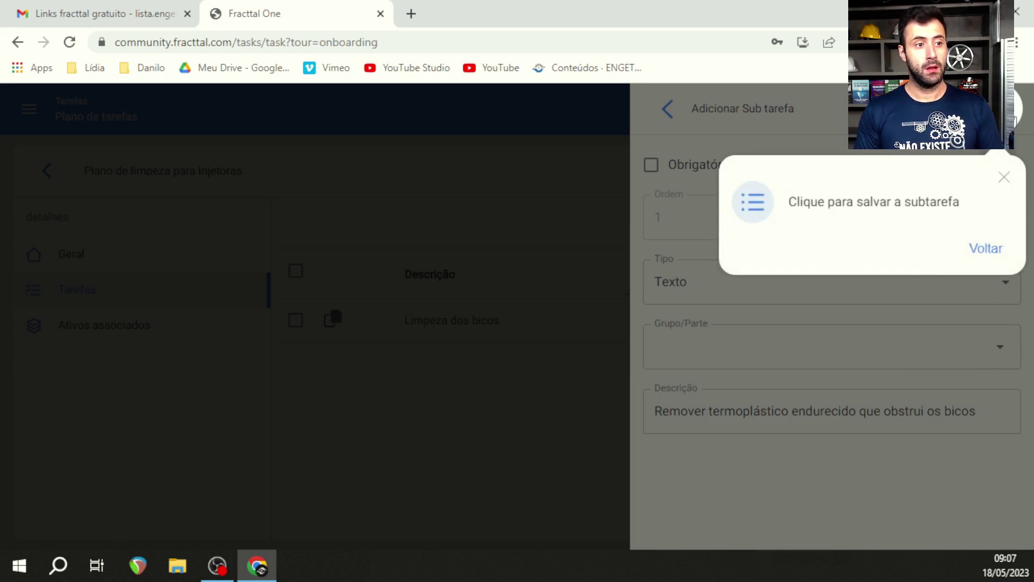
click(1015, 109)
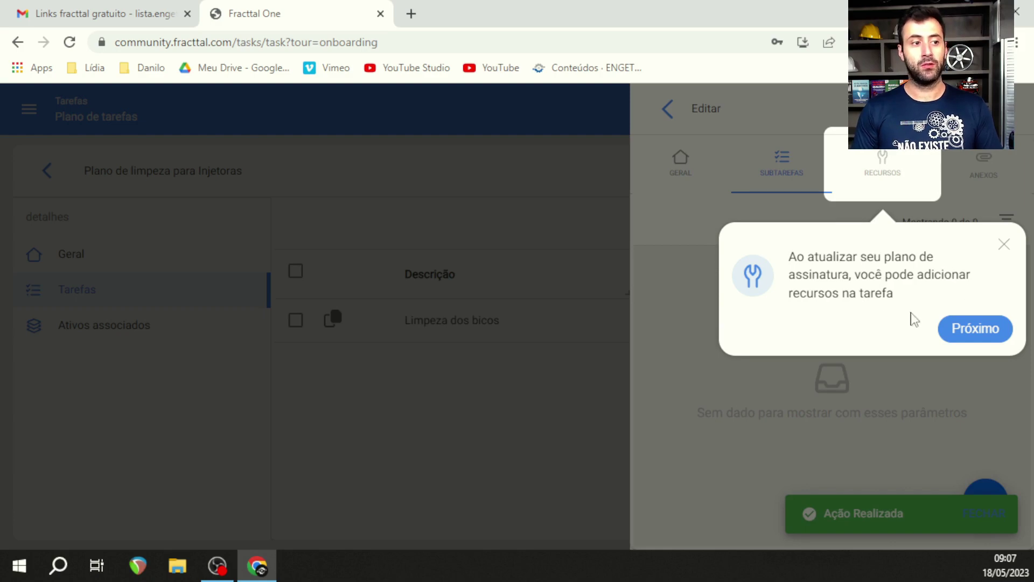
- Advance past the guide's hints on resources and attachments, and return from the task to the plan's task list
click(993, 332)
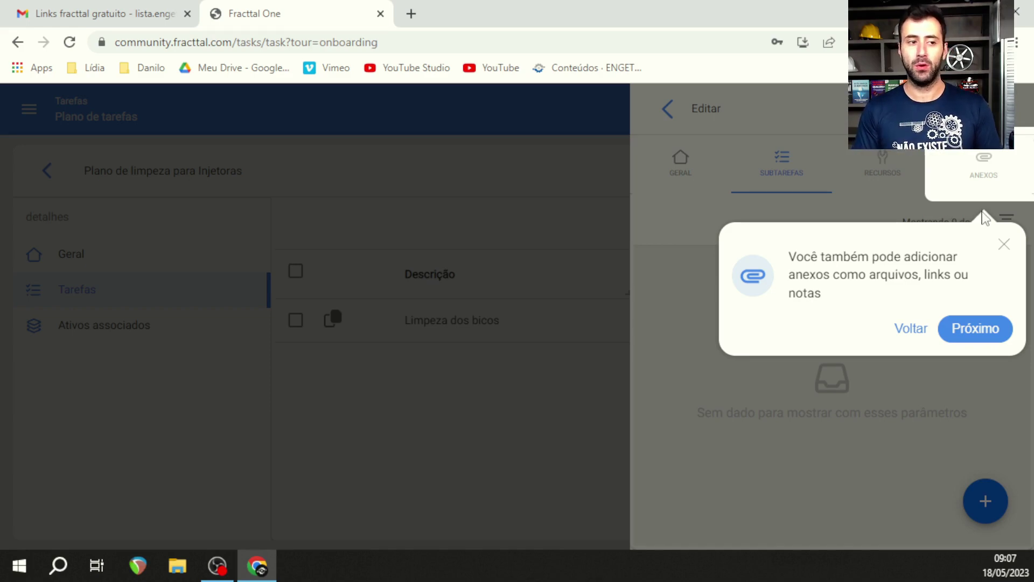
click(980, 338)
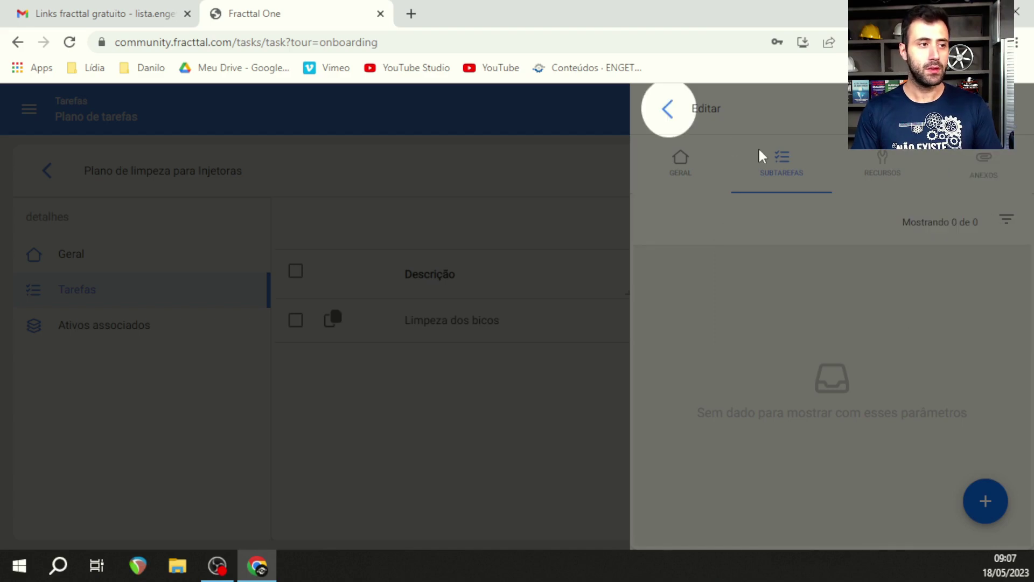
click(668, 111)
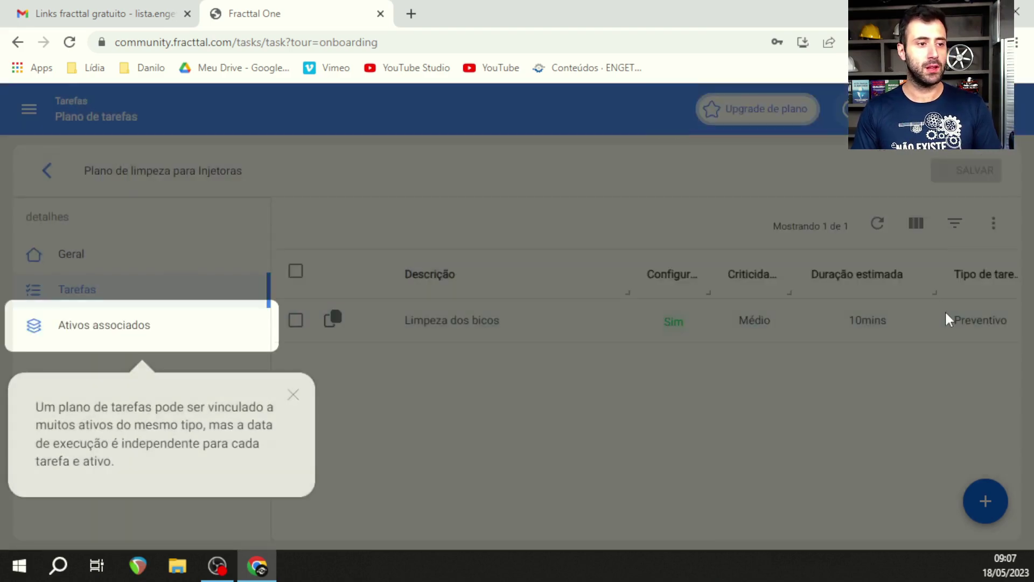
- Link the asset "Injetora de Termoplástico Modelo 1 { INJ 001 }" to the cleaning plan and return to the onboarding guide
click(102, 334)
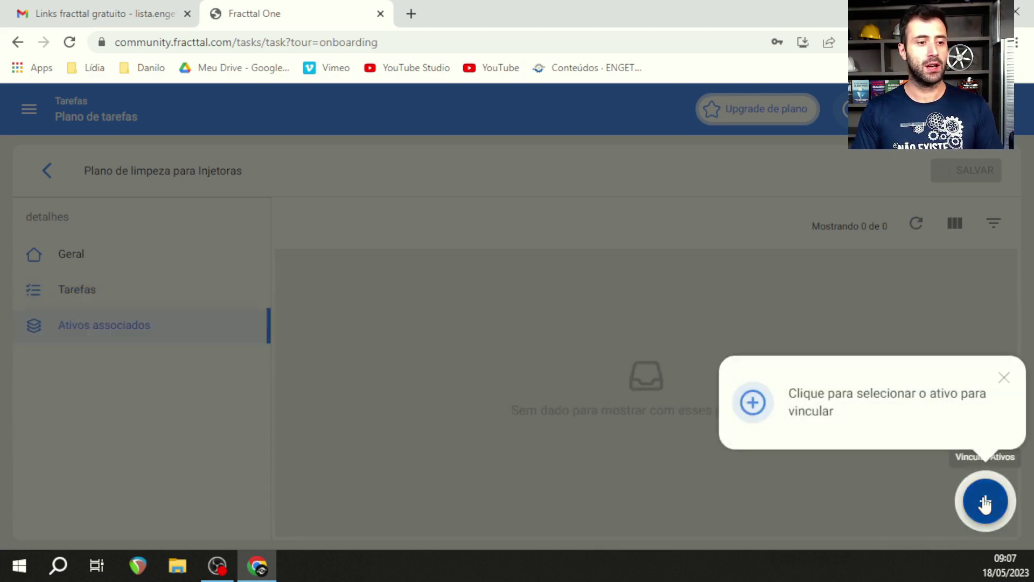
click(986, 500)
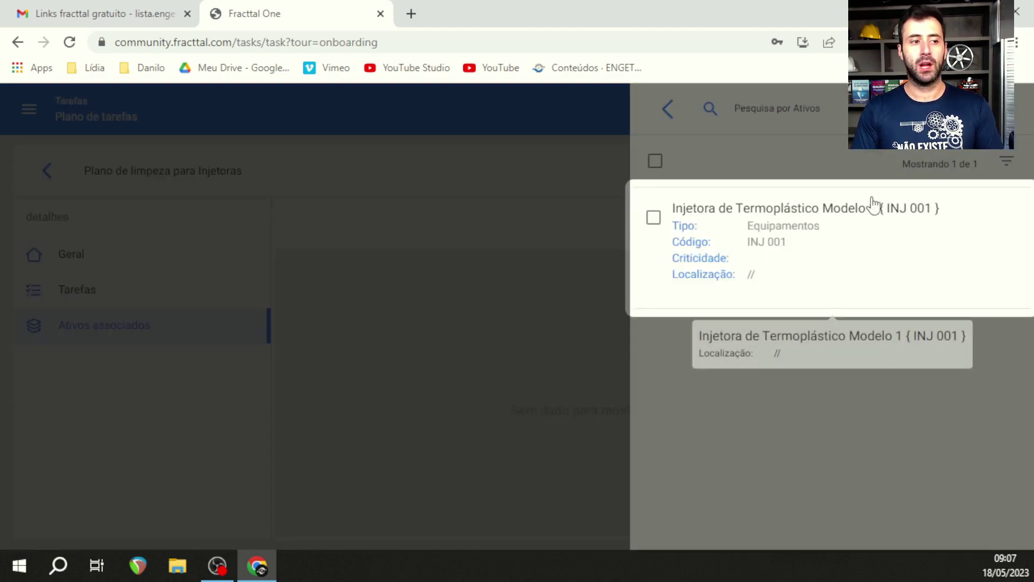
click(893, 212)
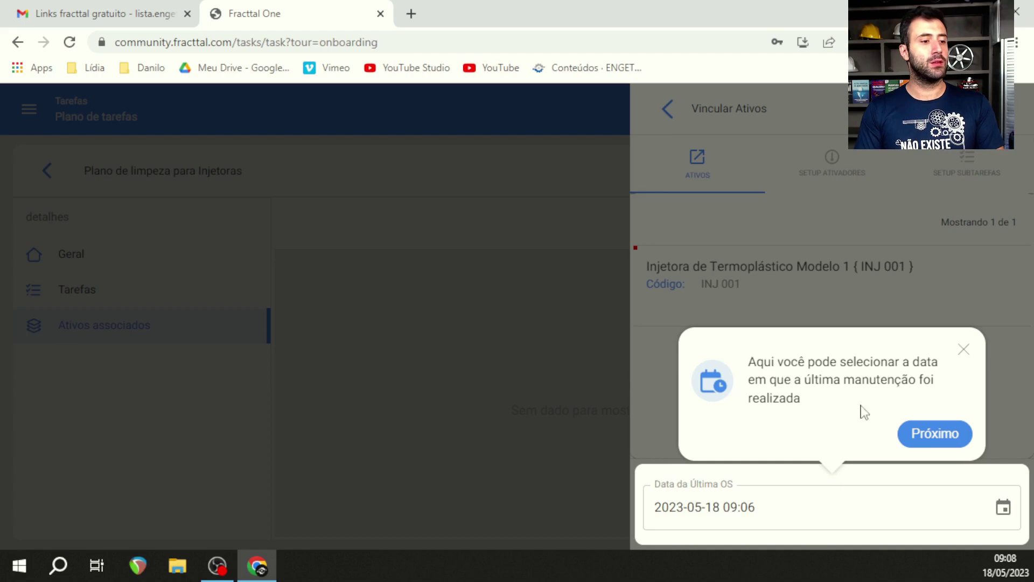
click(936, 439)
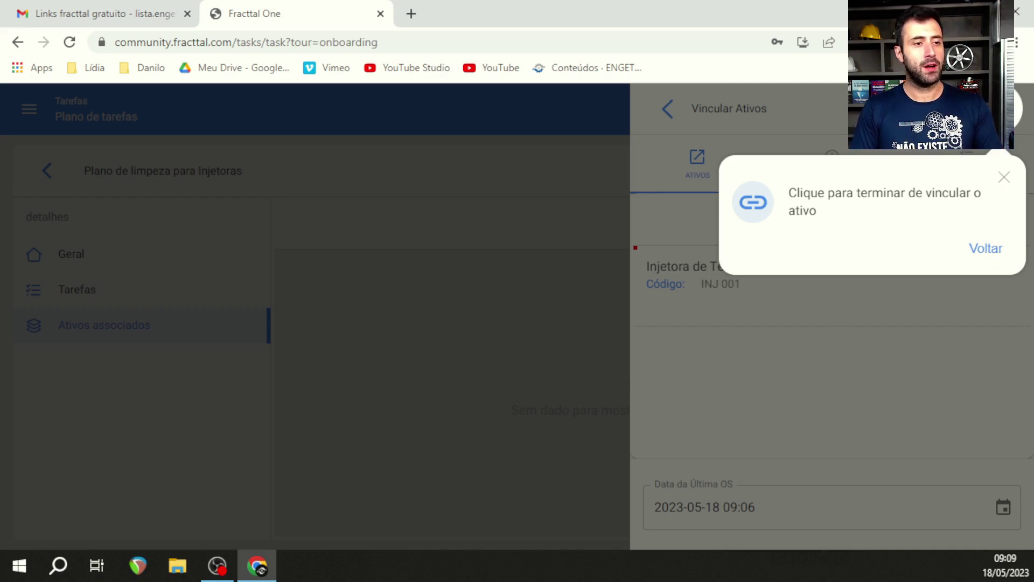
click(1015, 109)
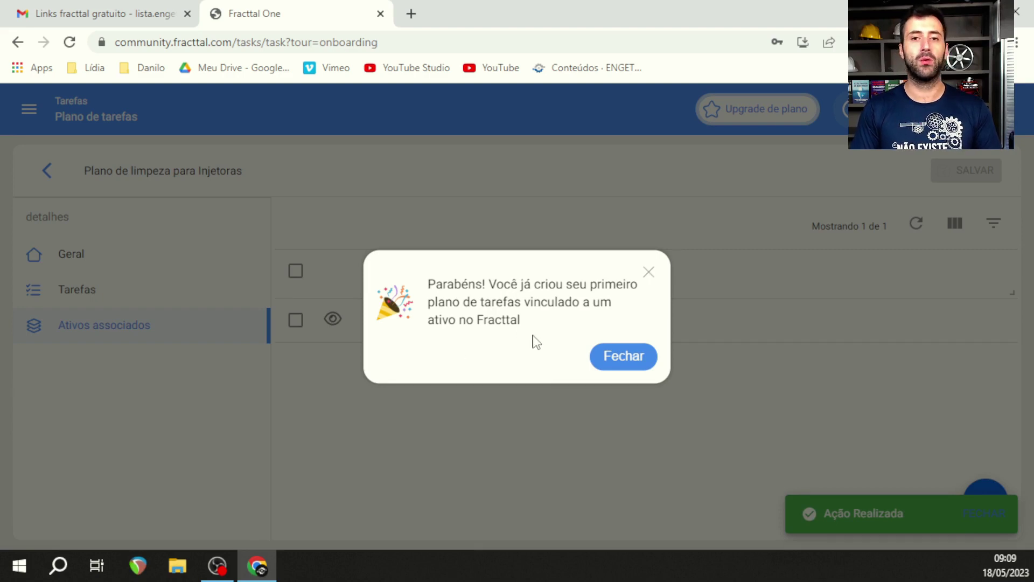
click(616, 364)
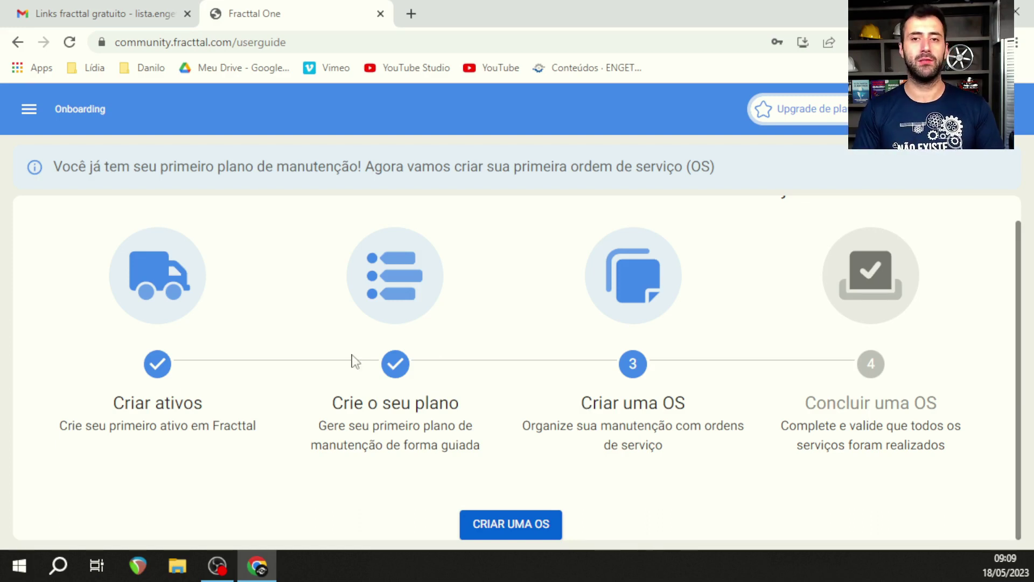
- Start the guide's work order stage, dismiss its hints and move the pending "Limpeza dos bicos" task to OSs em Processo
click(503, 530)
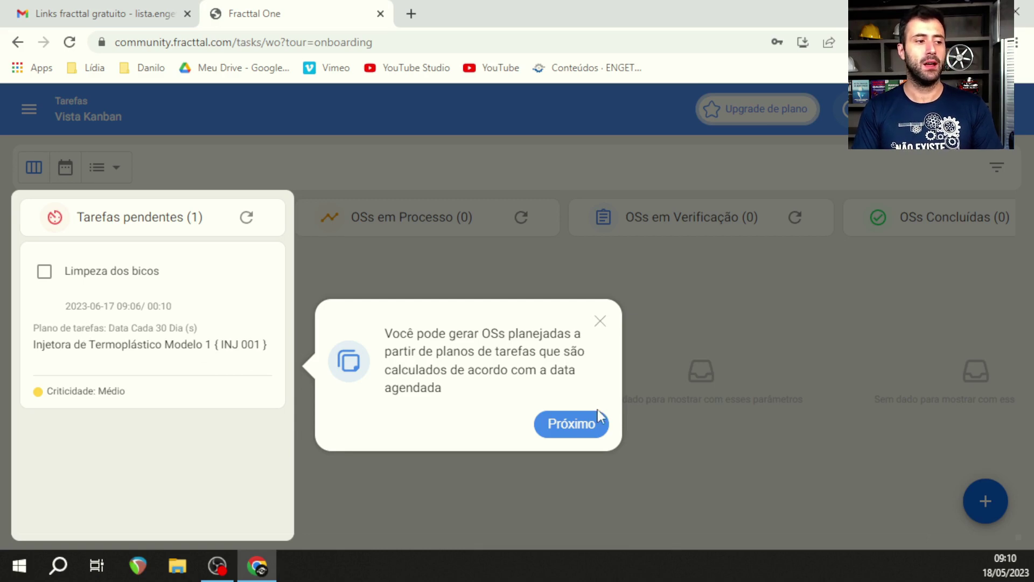
click(594, 430)
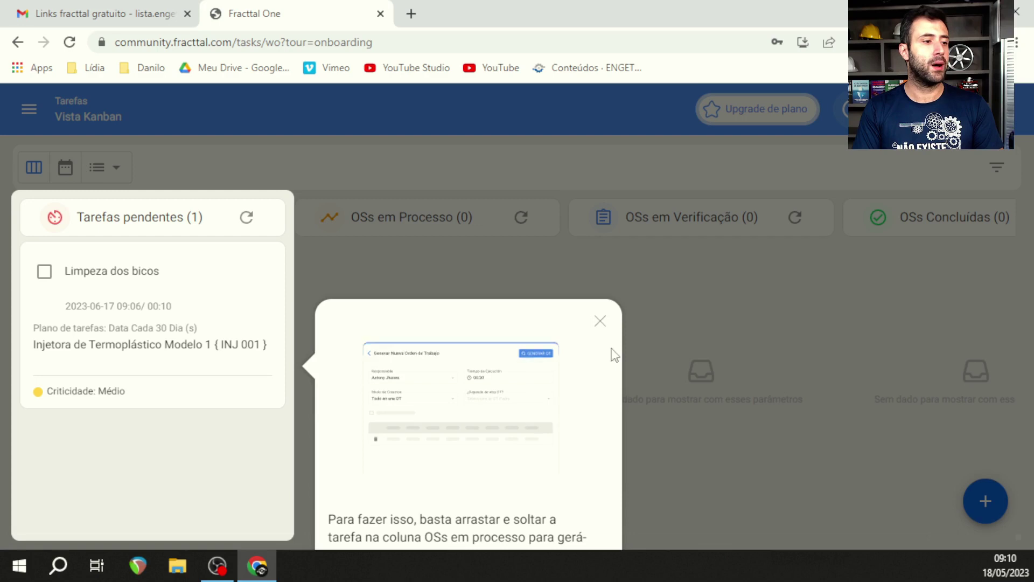
click(598, 321)
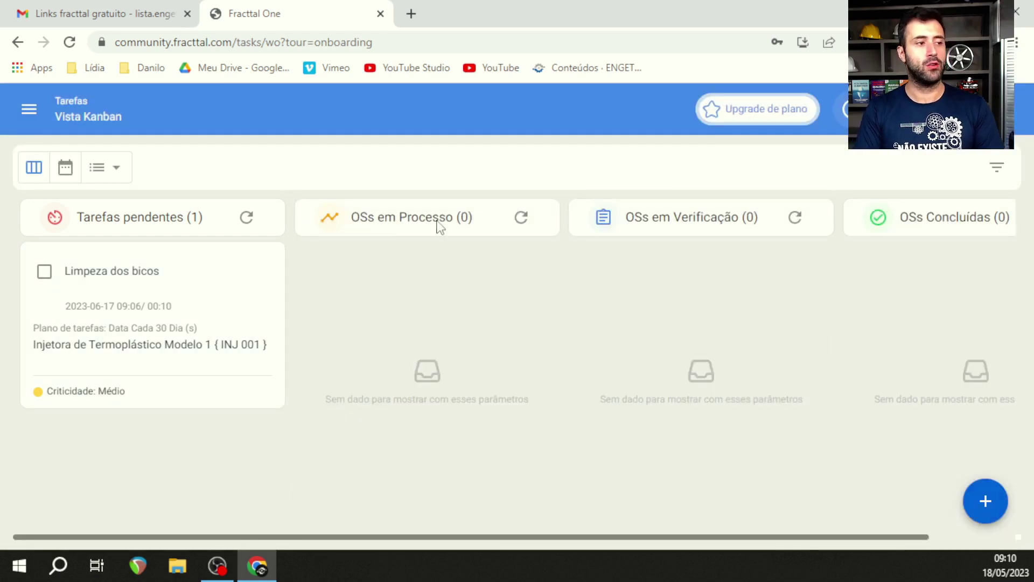
drag(120, 340, 415, 346)
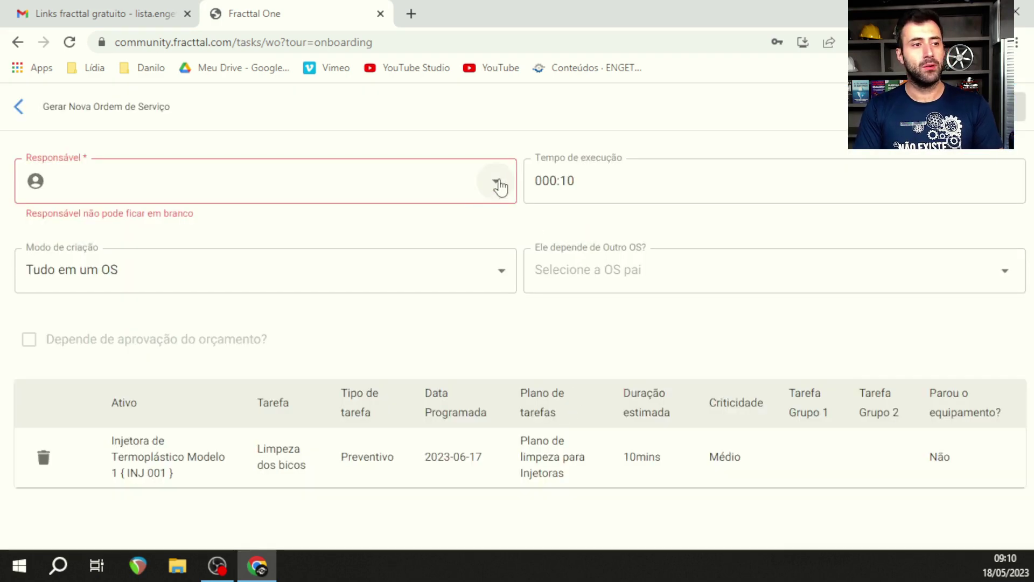
- Assign the listed human resources person as the work order's responsible person and confirm the selection
click(394, 191)
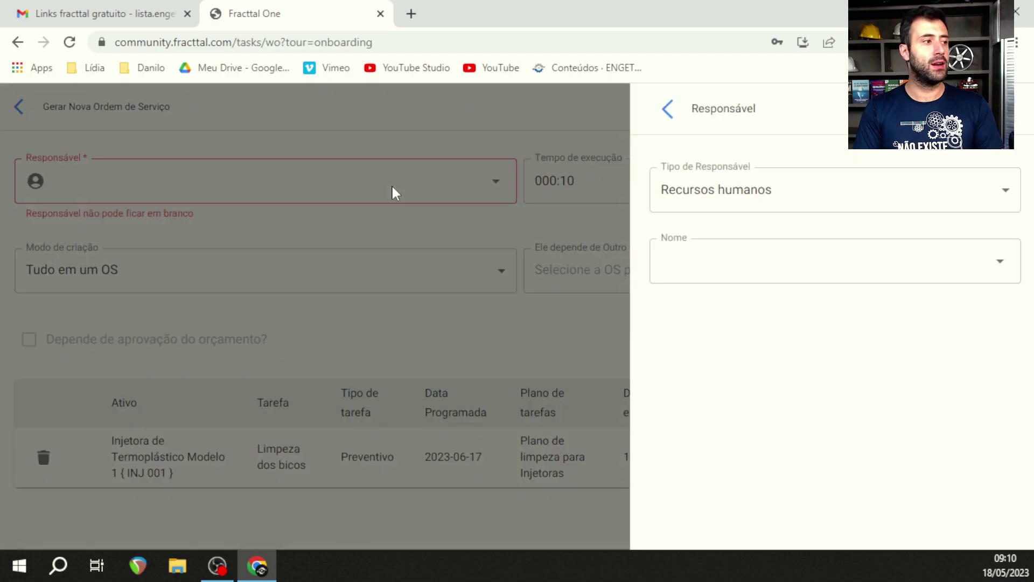
click(732, 261)
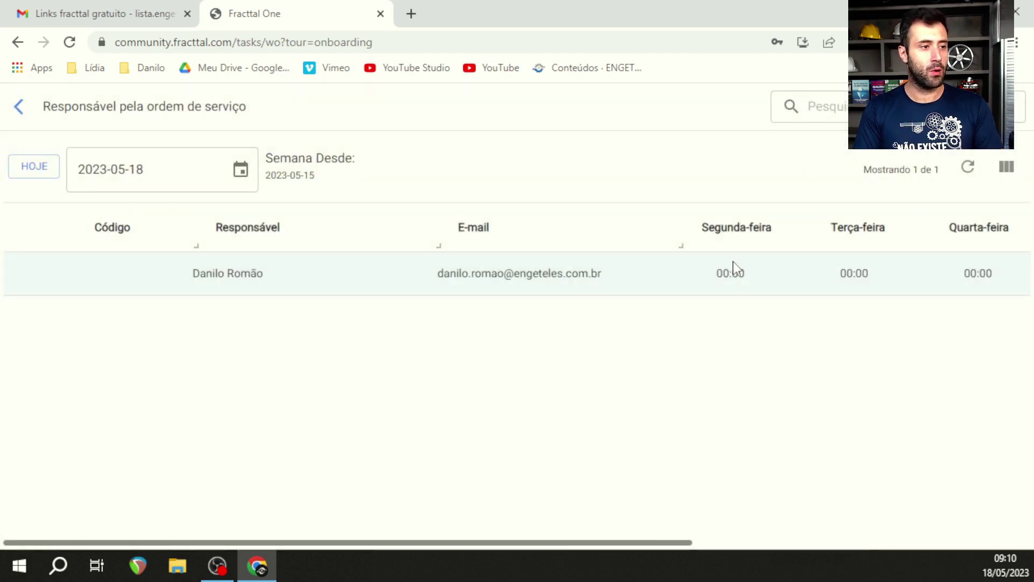
click(237, 275)
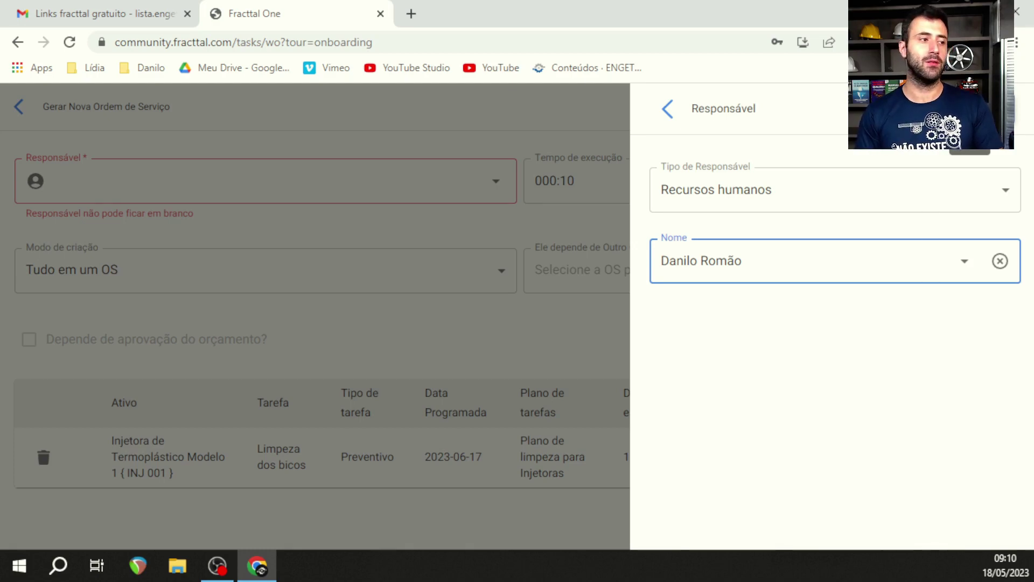
click(970, 114)
- Set the work order's execution time to 002:00, leave the parent OS empty and generate the order
click(635, 190)
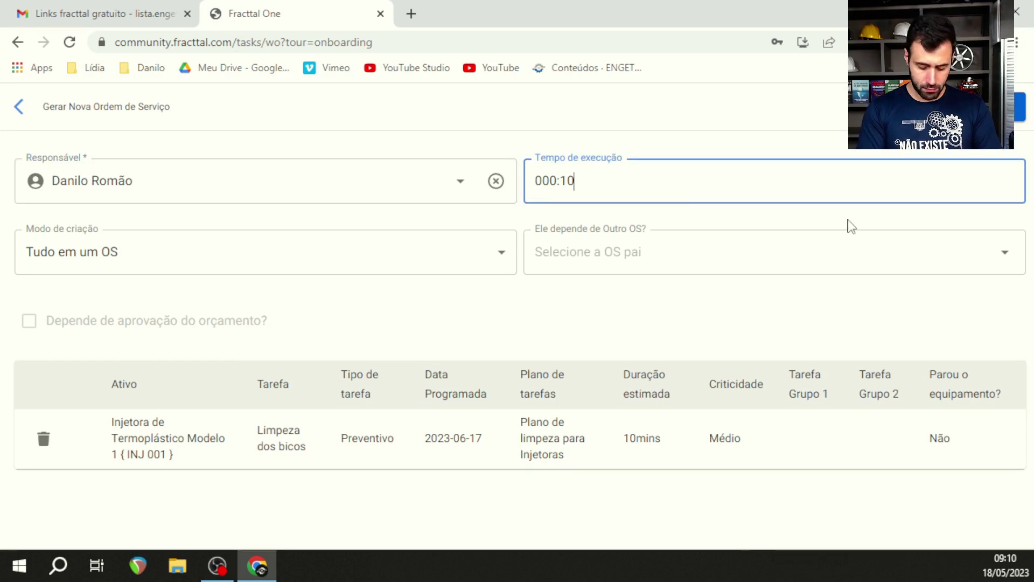
key(BackSpace)
key(BackSpace)
key(BackSpace)
key(BackSpace)
key(BackSpace)
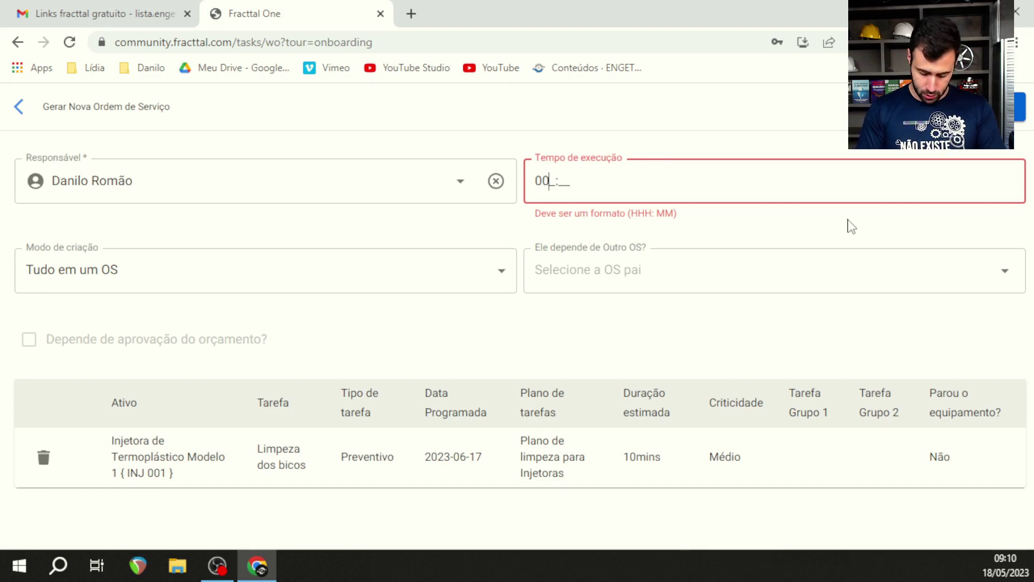
text(00)
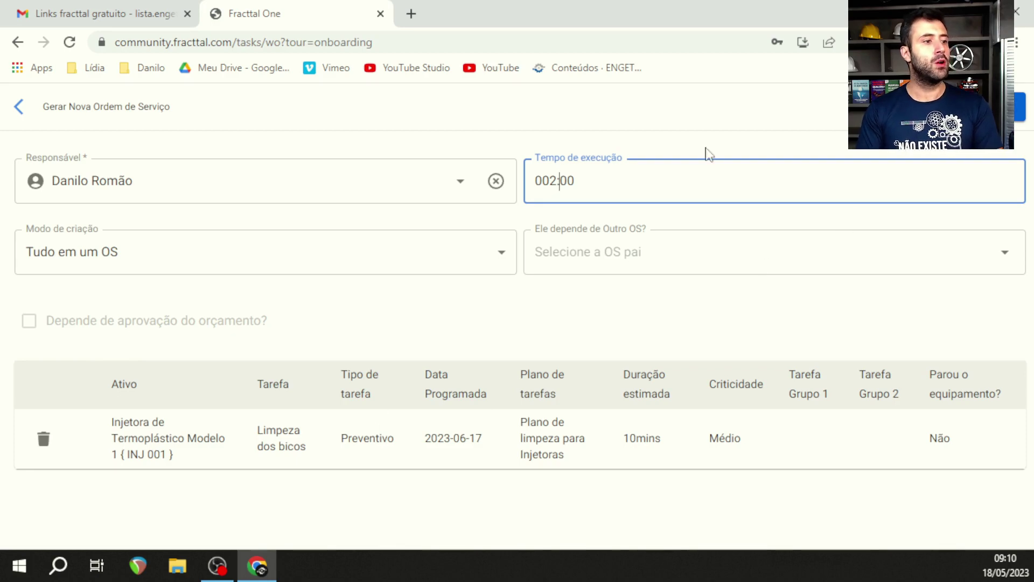
click(1001, 259)
click(573, 122)
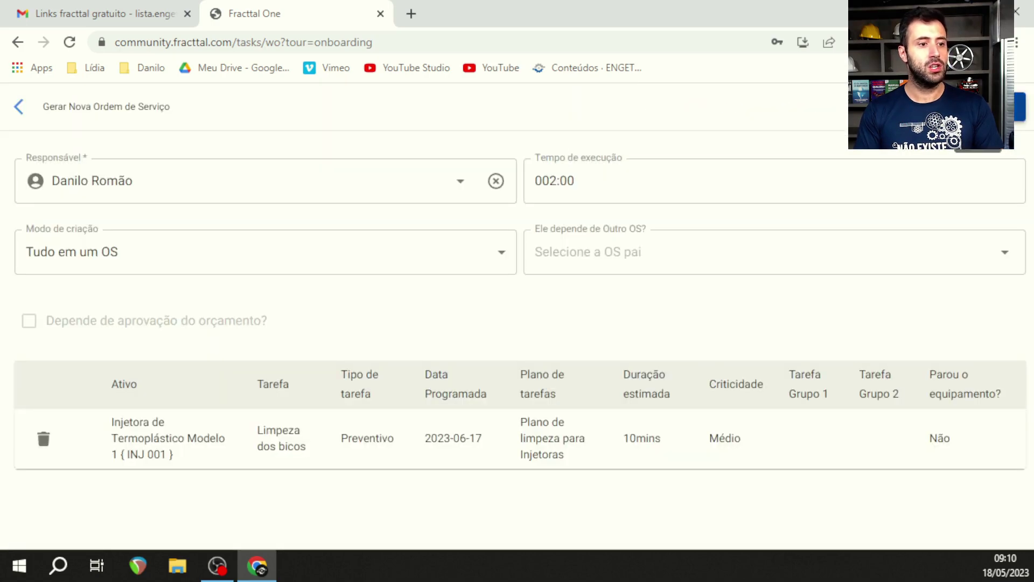
click(1020, 106)
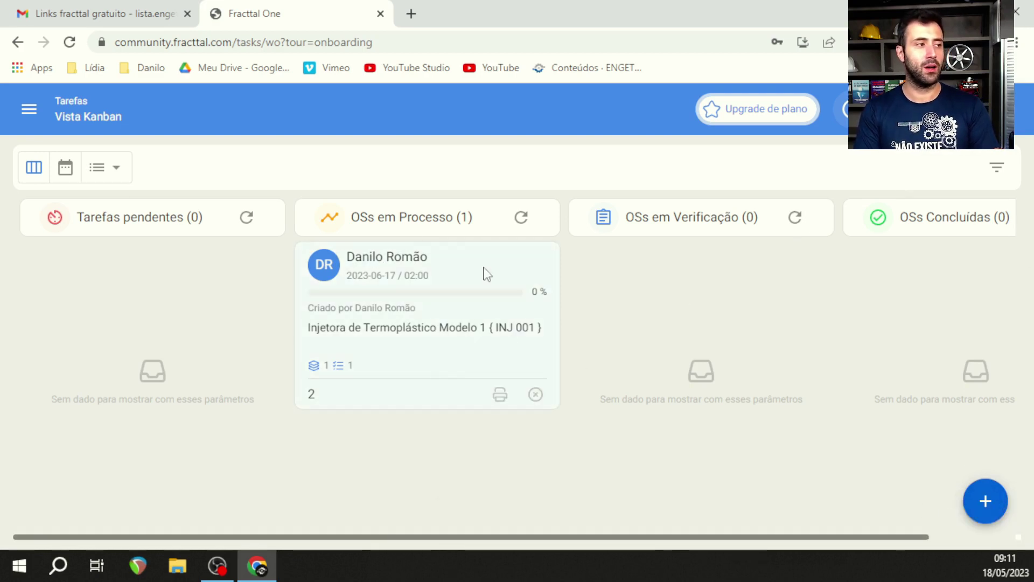
- Create an unscheduled task for the asset "Injetora de Termoplástico Modelo 1 { INJ 001 }" and mark the asset as failed
click(990, 509)
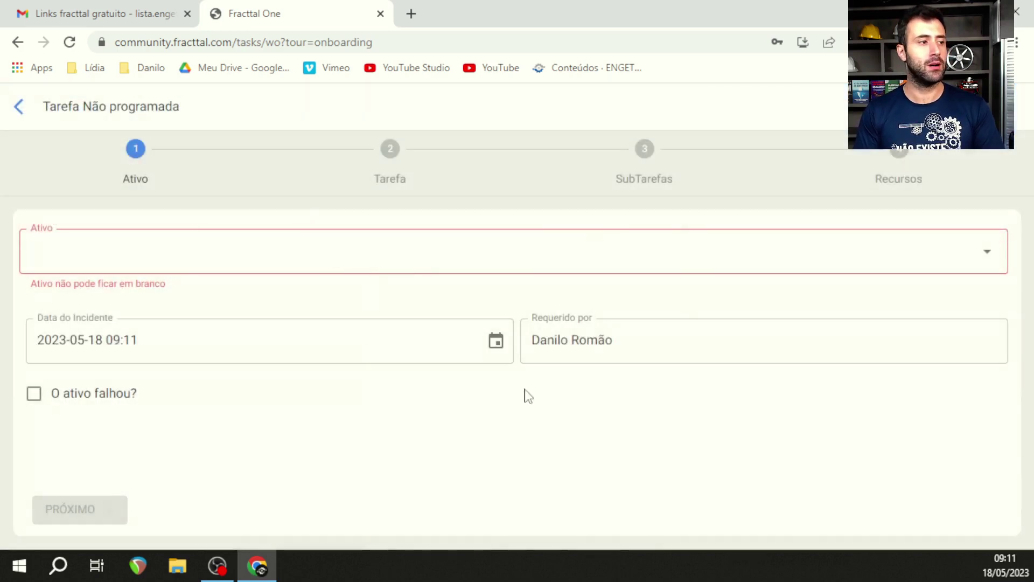
click(246, 233)
click(787, 225)
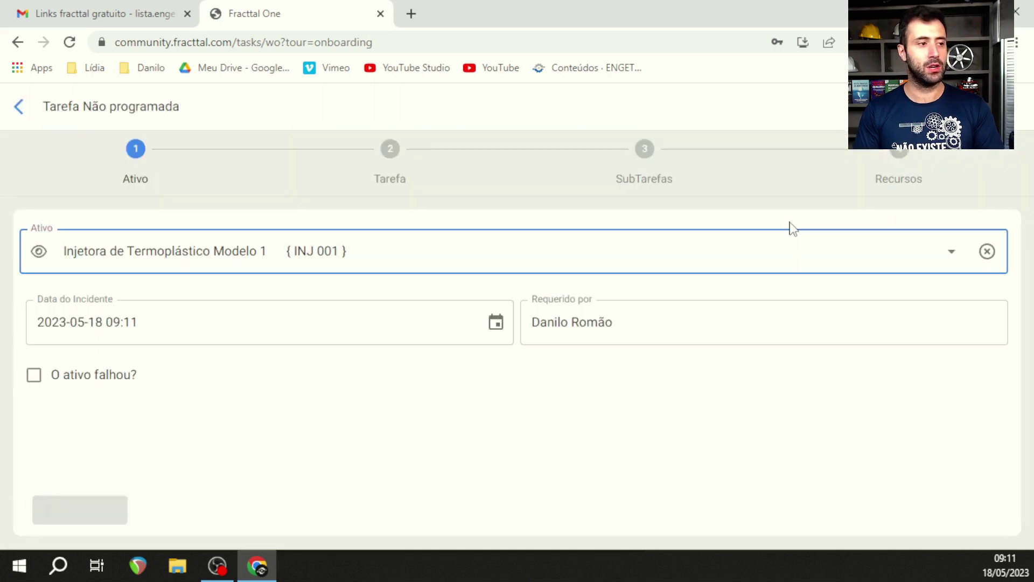
click(34, 376)
- Create the failure type "Pane total" and select it for the failed asset
scroll(291, 377, down, 2)
click(339, 322)
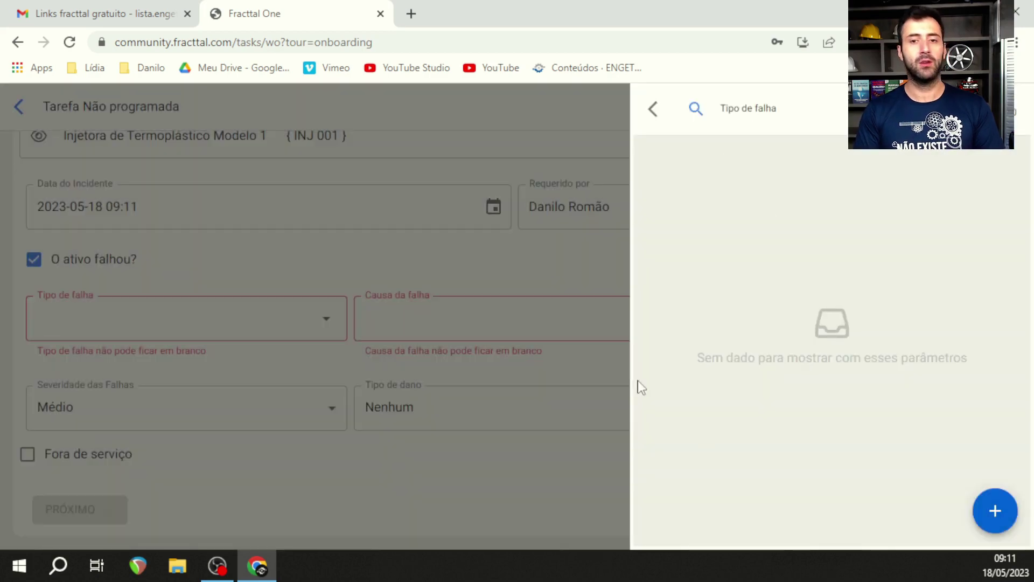
click(994, 510)
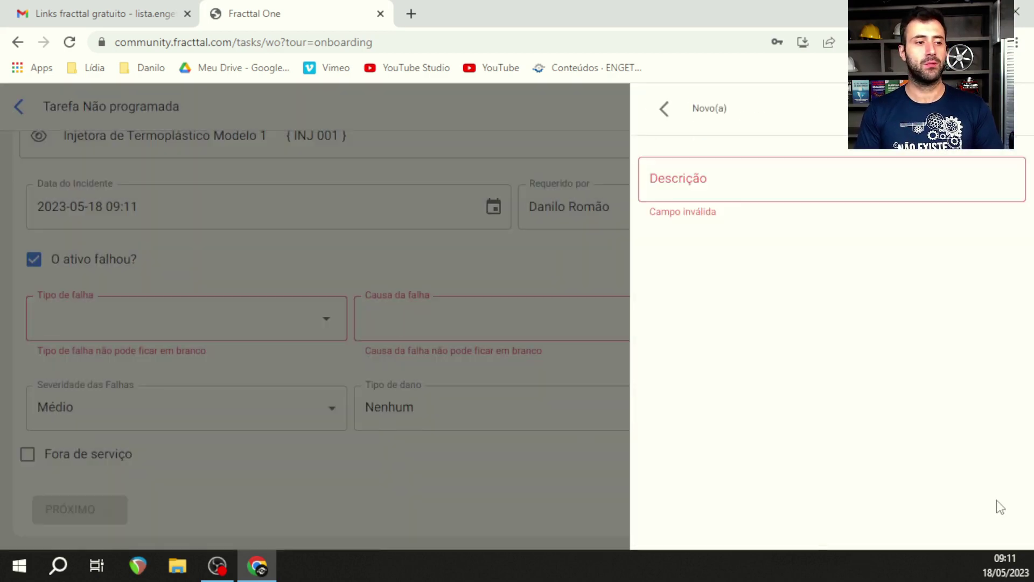
click(713, 161)
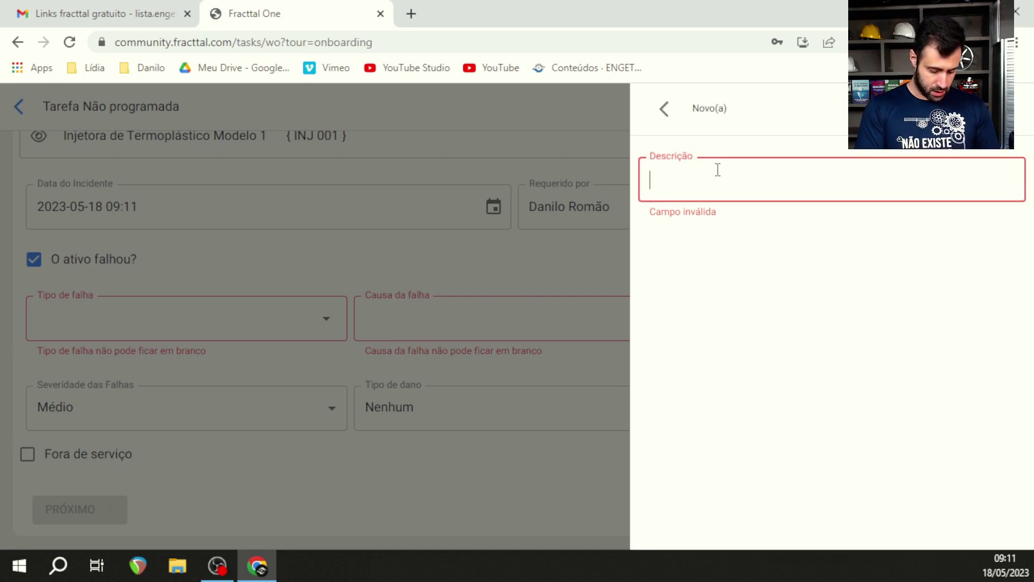
text(Pane total)
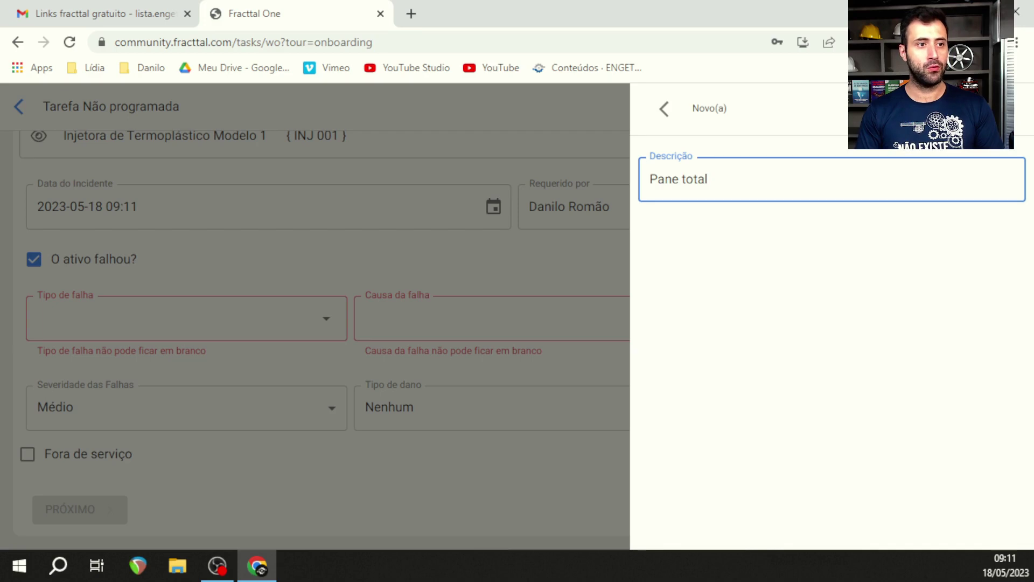
key(Return)
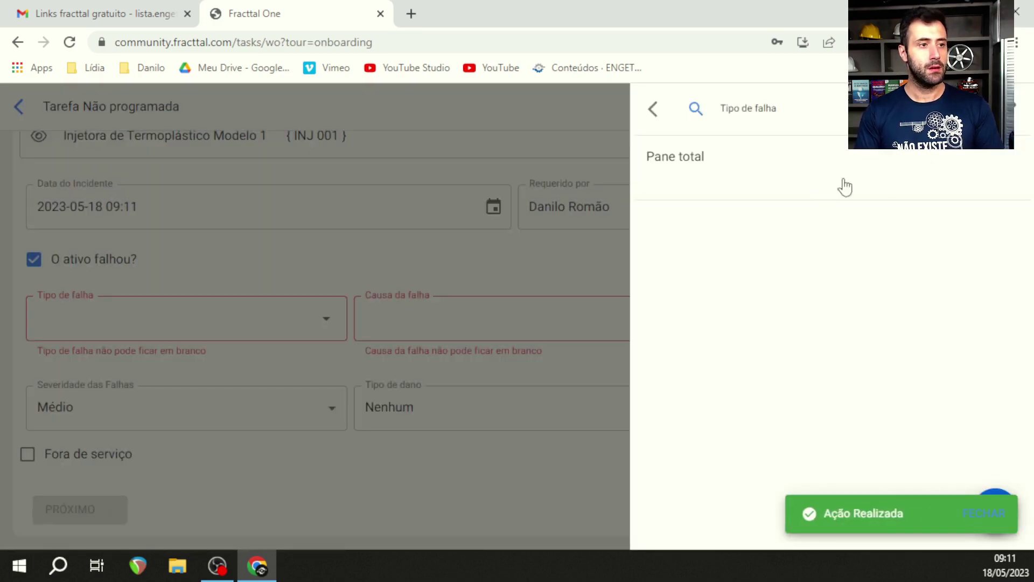
click(1001, 494)
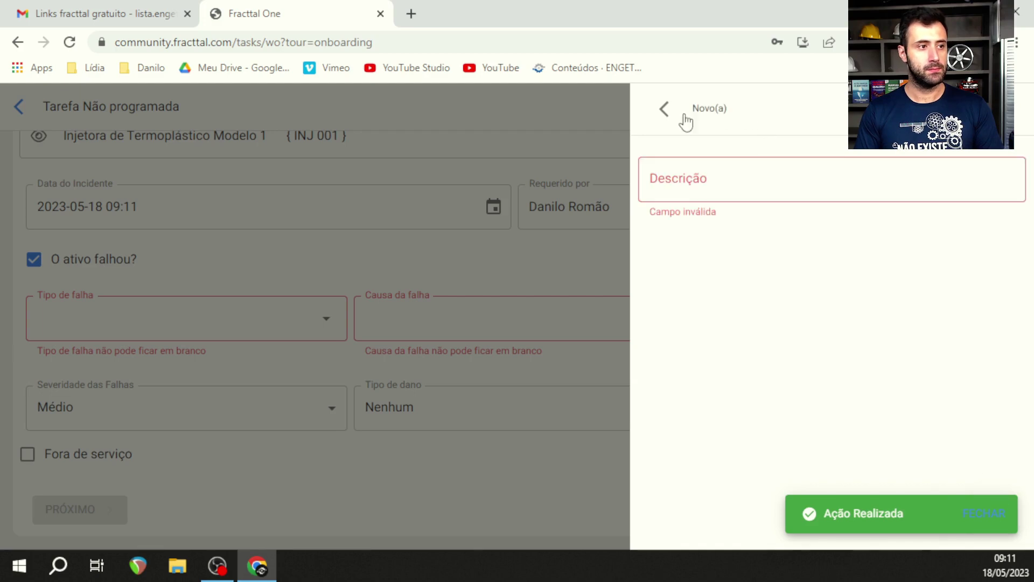
click(654, 109)
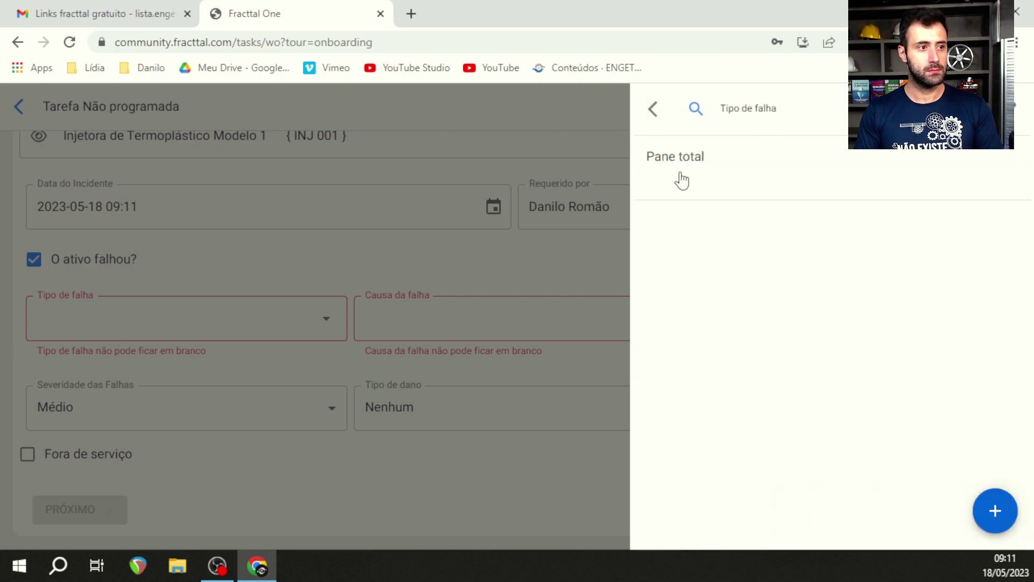
click(682, 177)
- Create the failure cause "Desconhecida" and select it for the failure
click(655, 320)
click(994, 511)
click(790, 169)
text(Desconh)
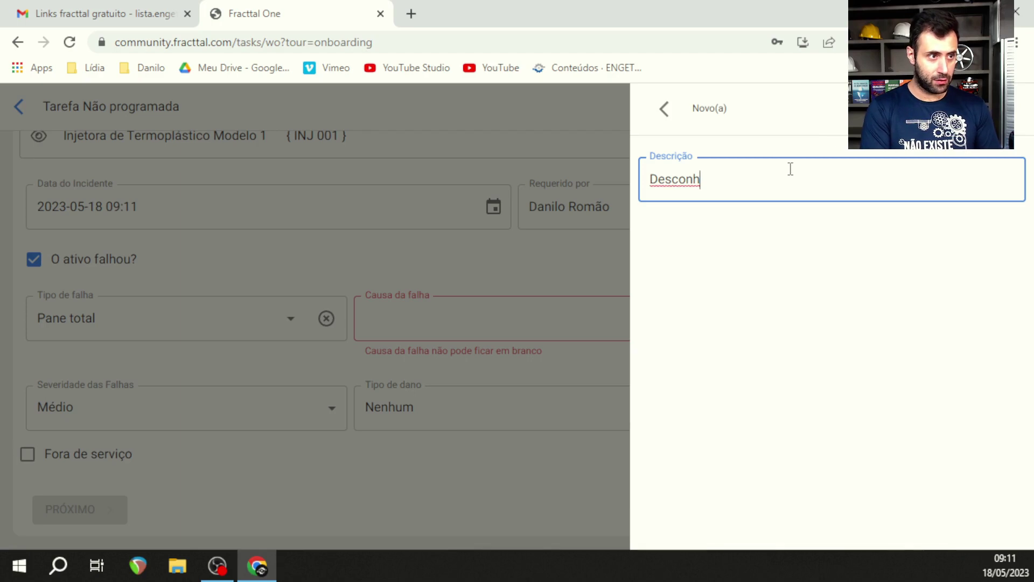
text(ecida)
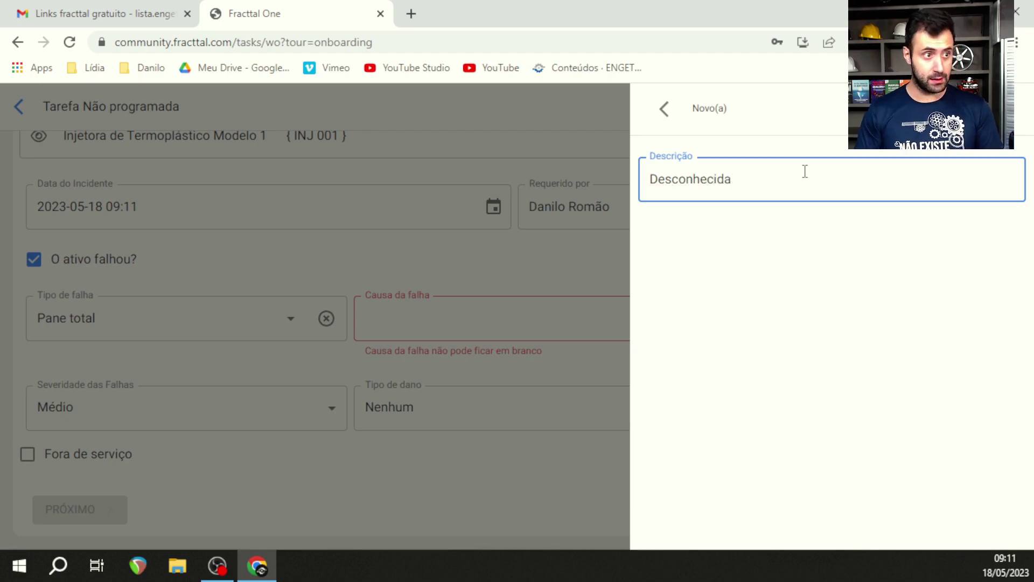
key(Return)
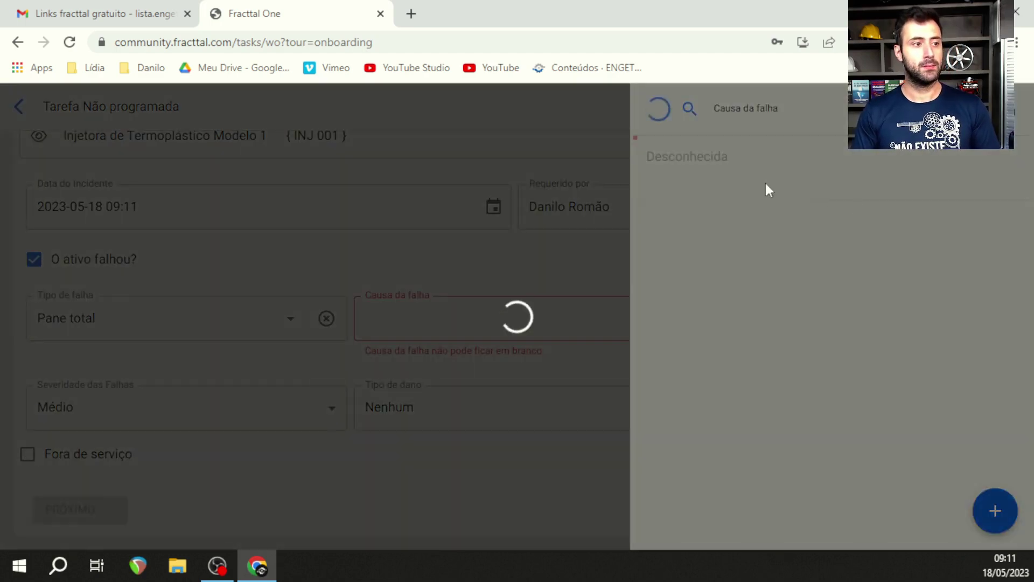
click(708, 164)
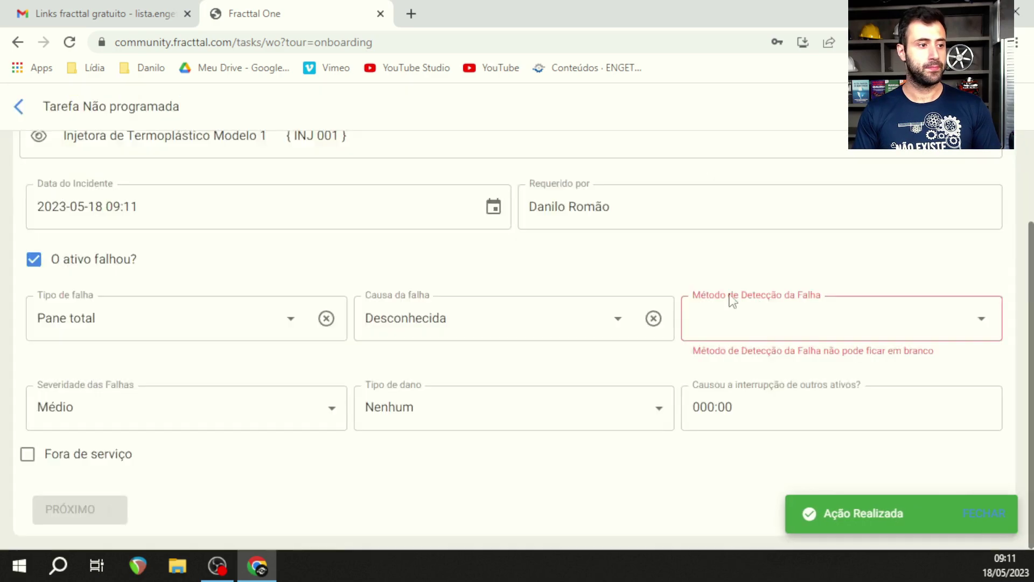
- Create the failure detection method "Diagnóstico através de inspeção geral" and select it for the failure
click(983, 321)
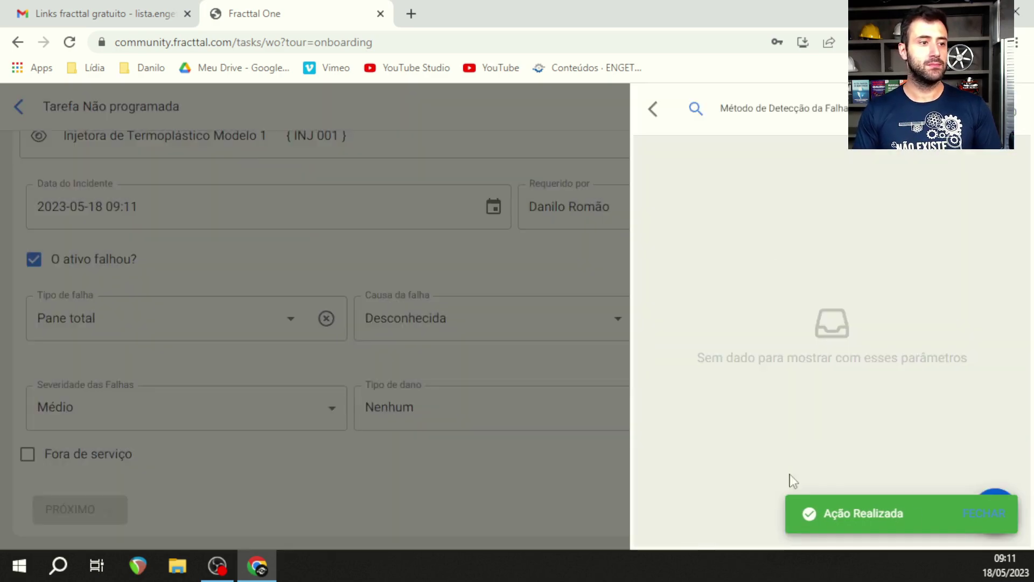
click(995, 520)
click(996, 507)
click(770, 171)
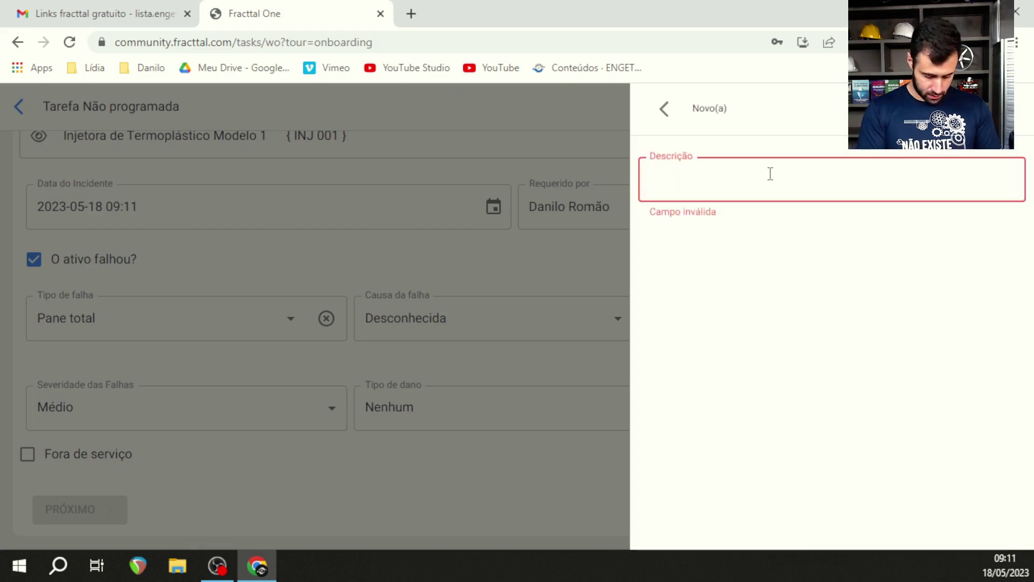
text(Dig)
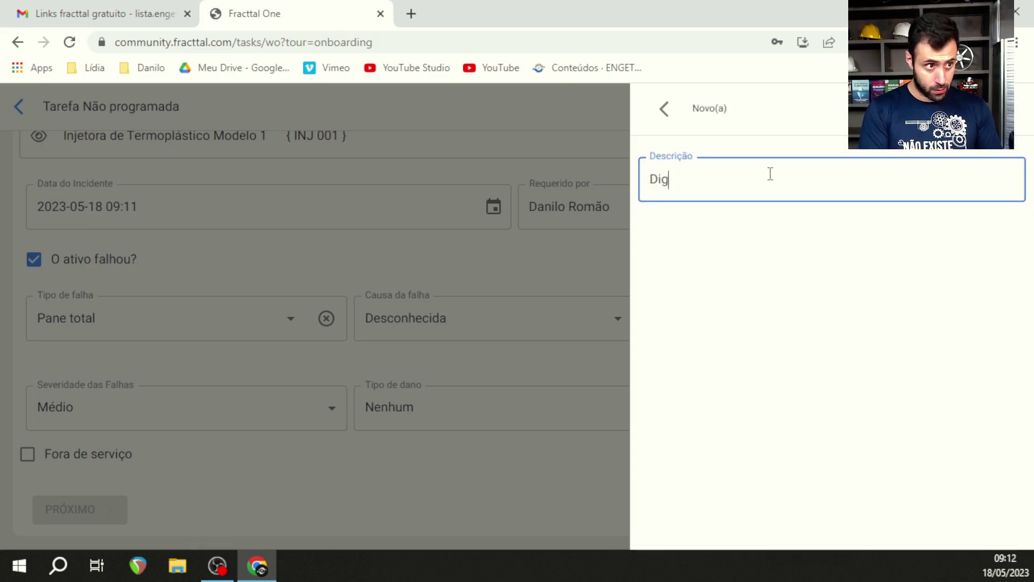
text(nósti)
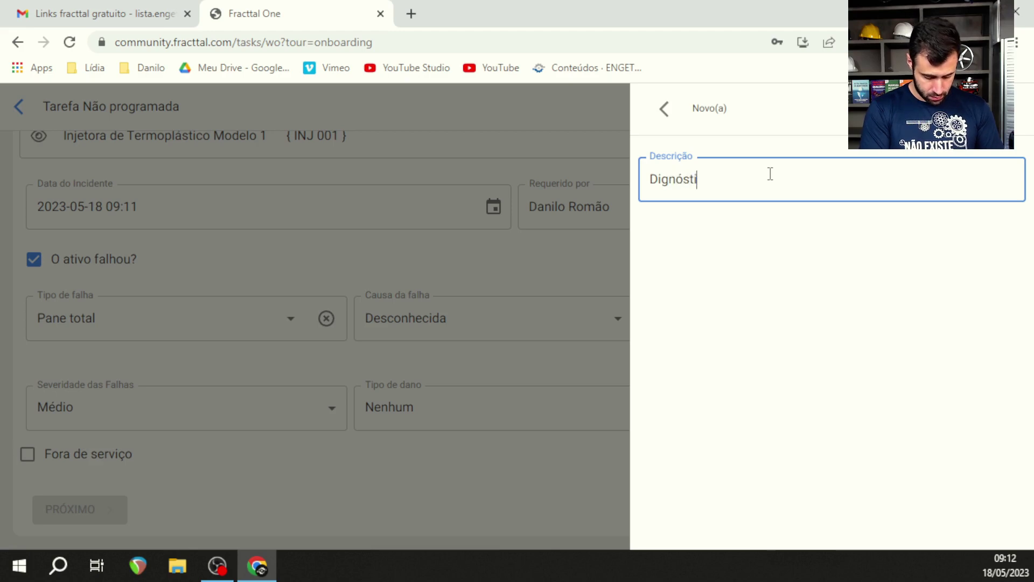
text(co a)
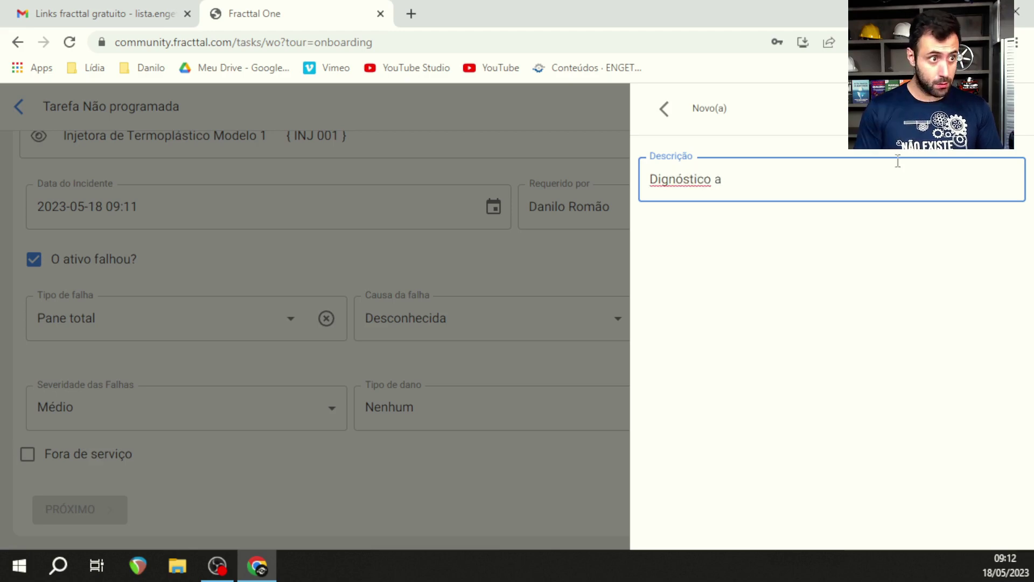
right_click(695, 183)
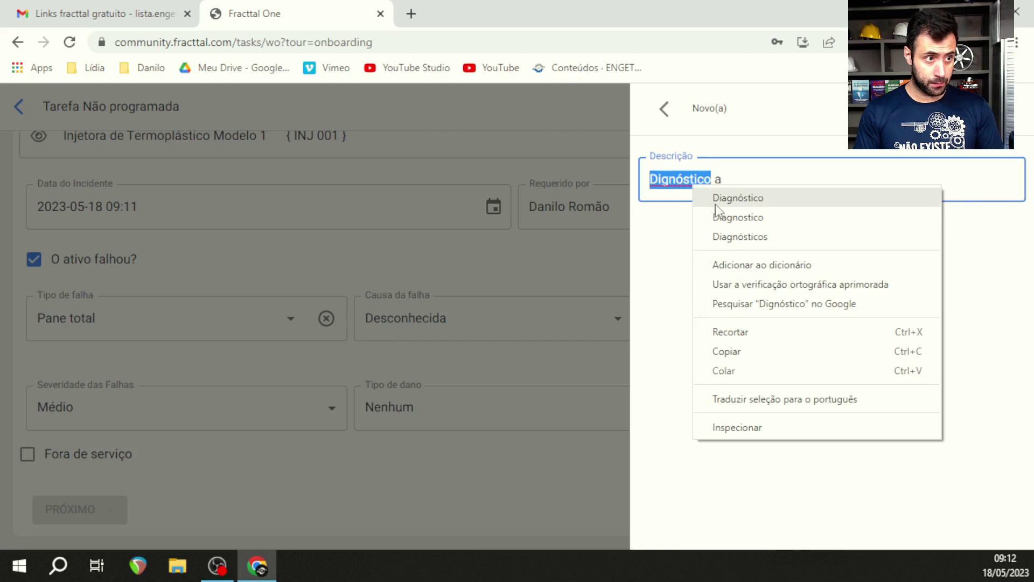
click(716, 198)
text(trs)
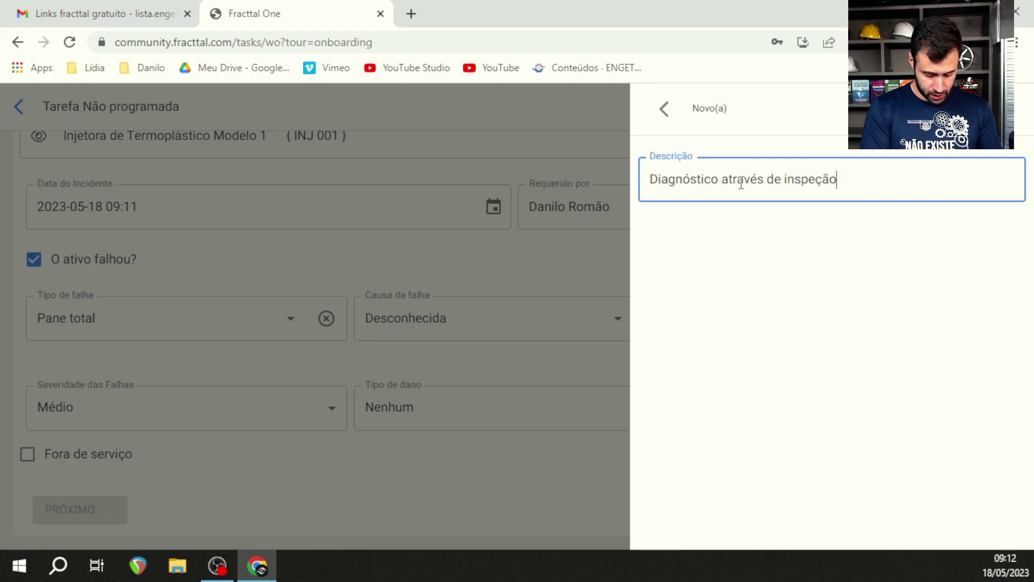
key(Return)
click(724, 170)
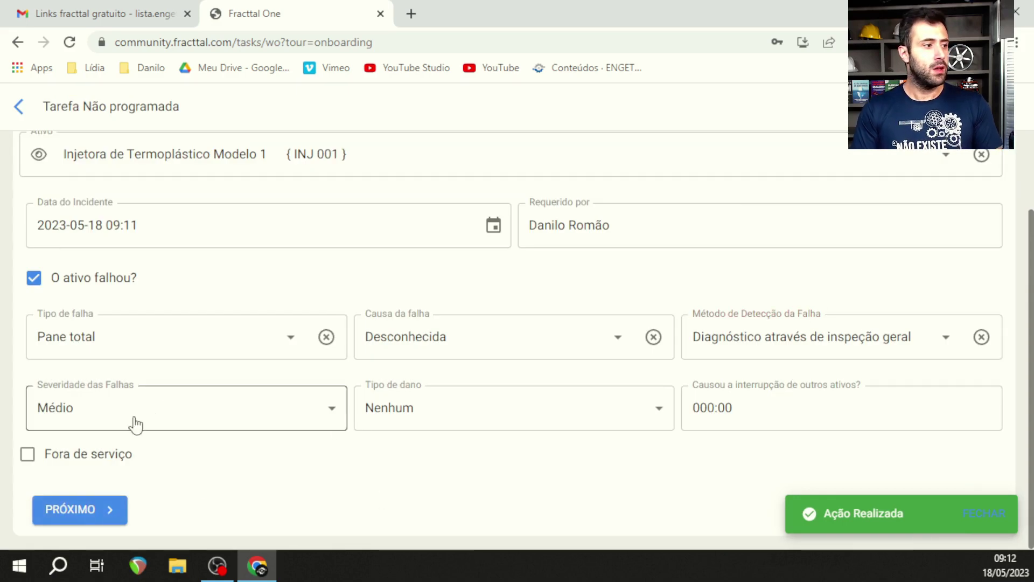
- Choose Nenhum as the damage type, set the interruption of other assets to 001:00 and advance to the Tarefa stage
click(486, 419)
right_click(485, 419)
click(770, 443)
click(607, 418)
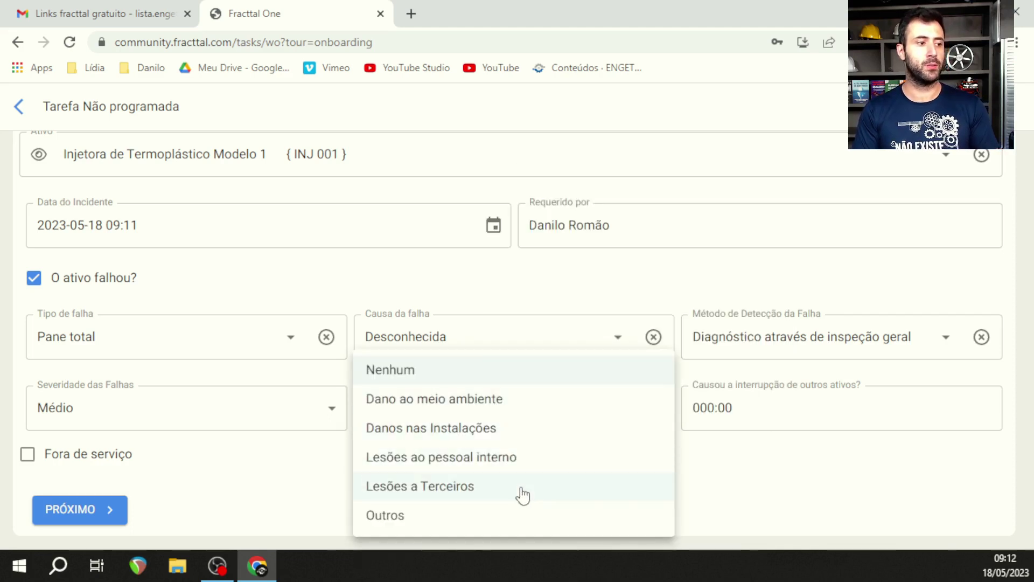
click(492, 369)
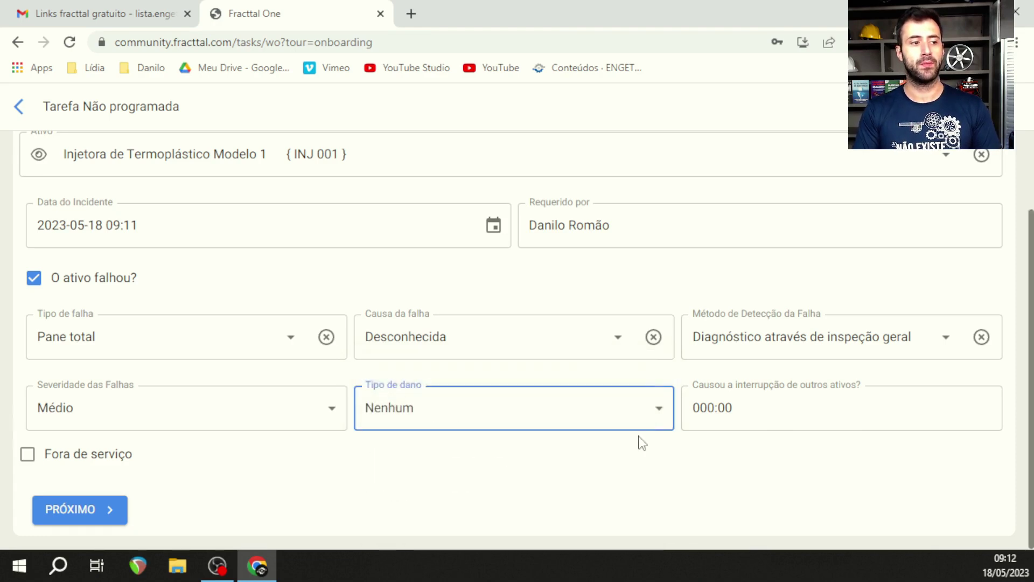
click(778, 411)
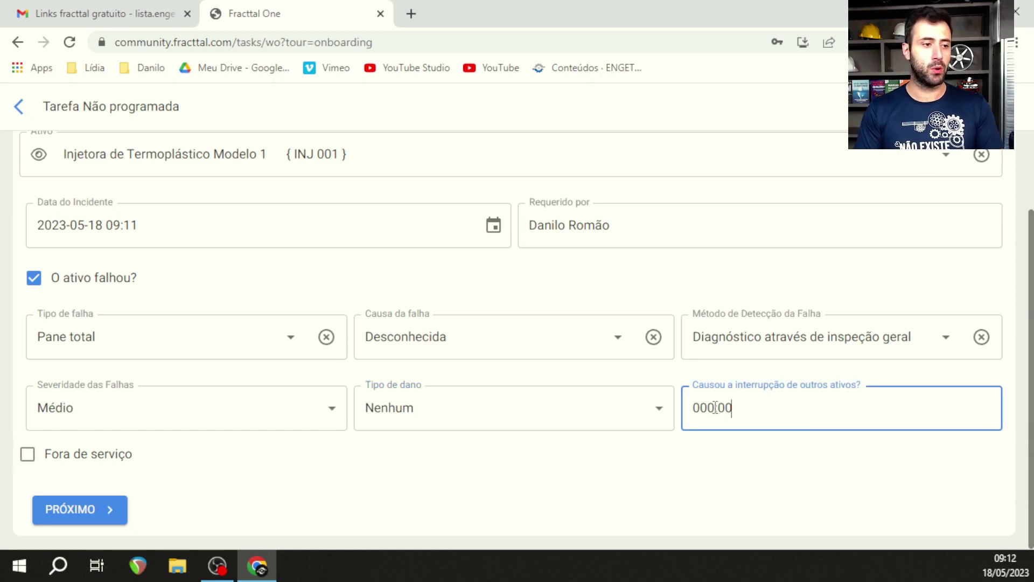
text(001)
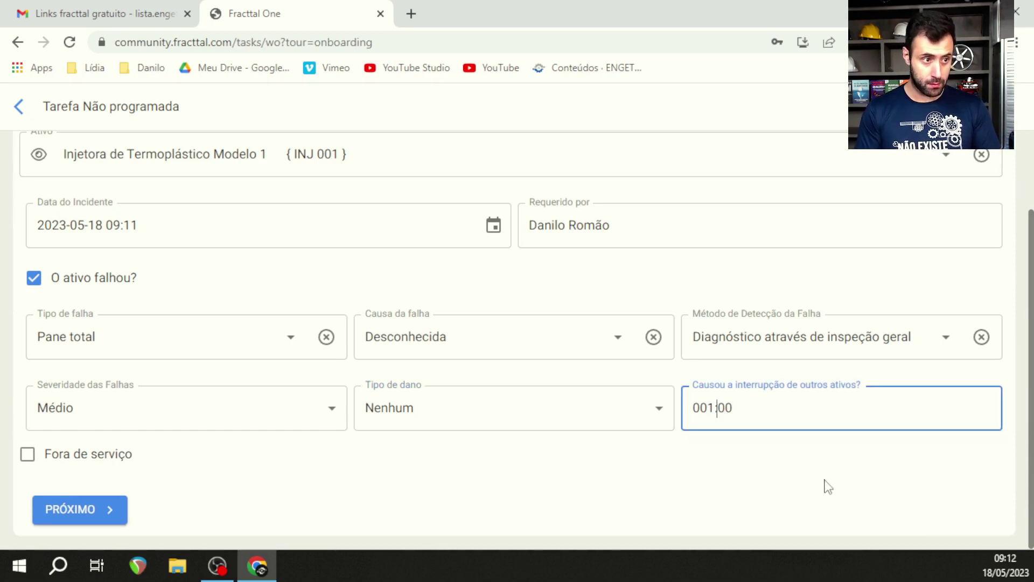
click(67, 509)
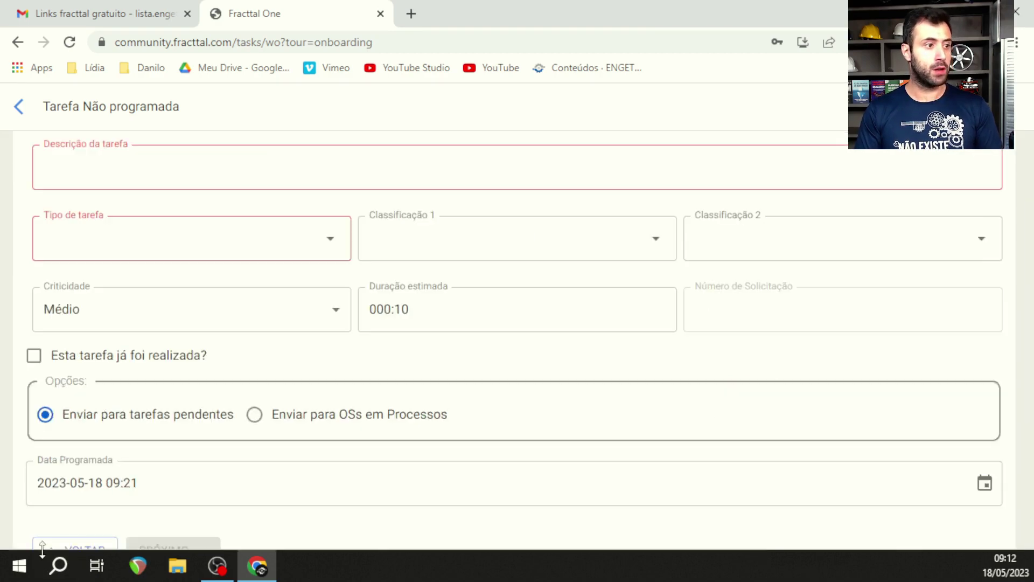
- Enter "Realizar diagnóstico da falha" as the description of the unscheduled task
click(167, 166)
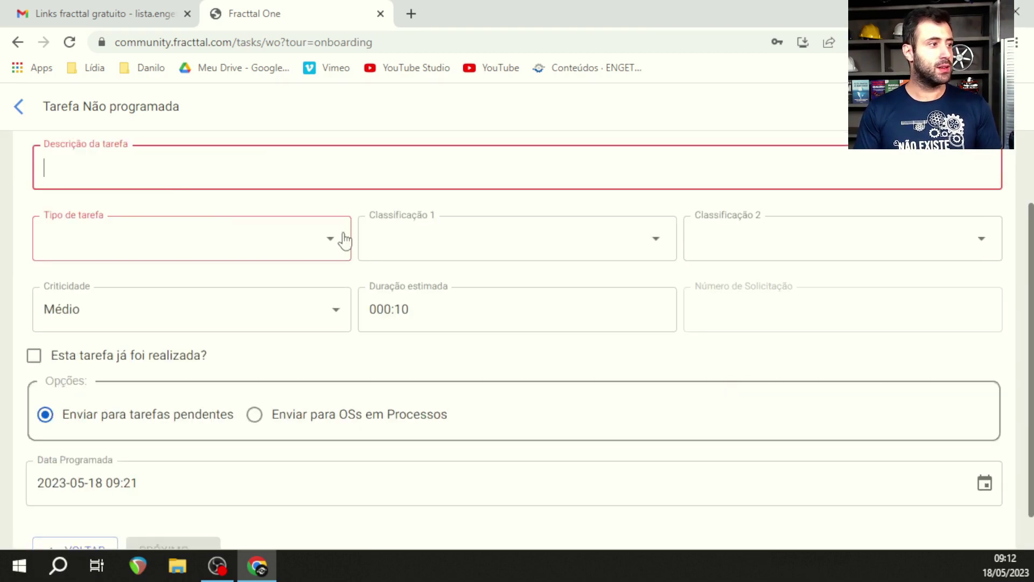
scroll(334, 205, down, 1)
scroll(232, 216, up, 3)
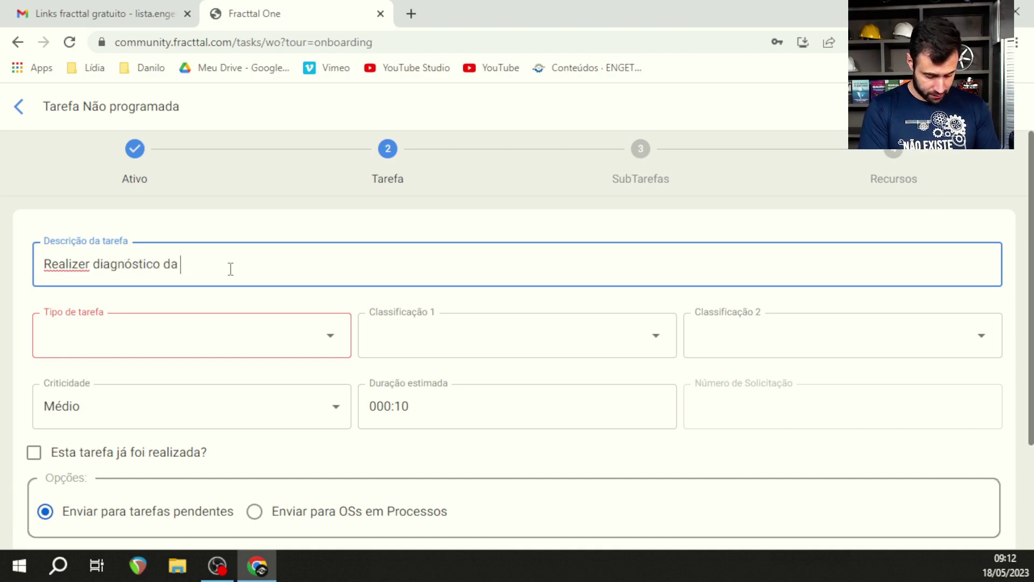
right_click(74, 261)
key(Escape)
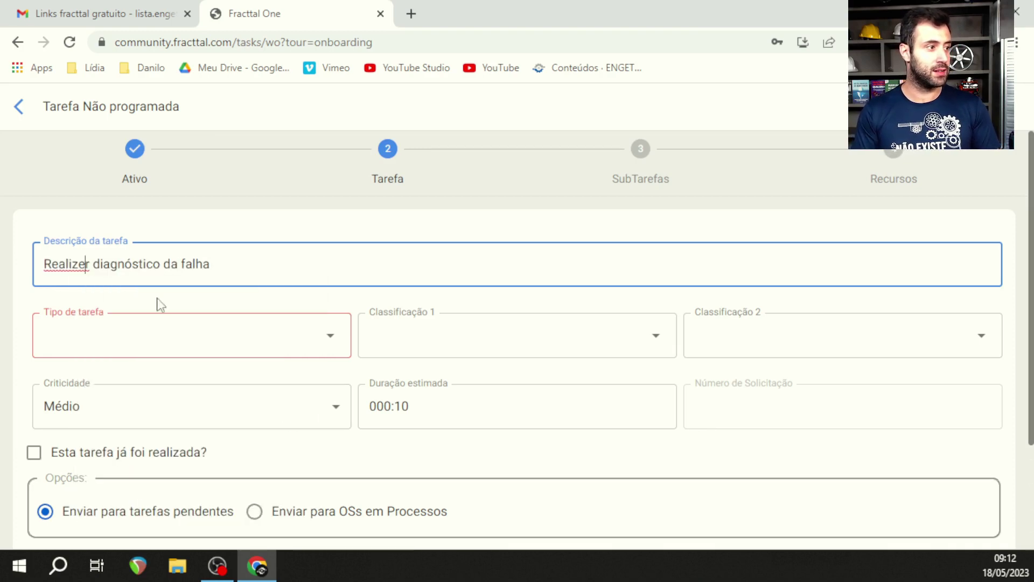
key(BackSpace)
text(a)
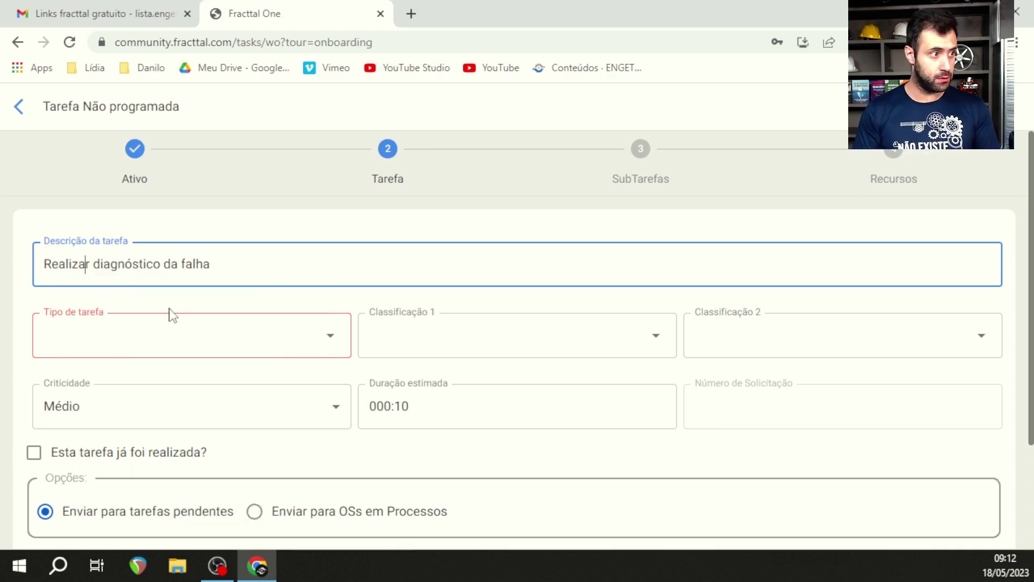
- Create the task type "Corretivo" and select it for the unscheduled task
click(330, 340)
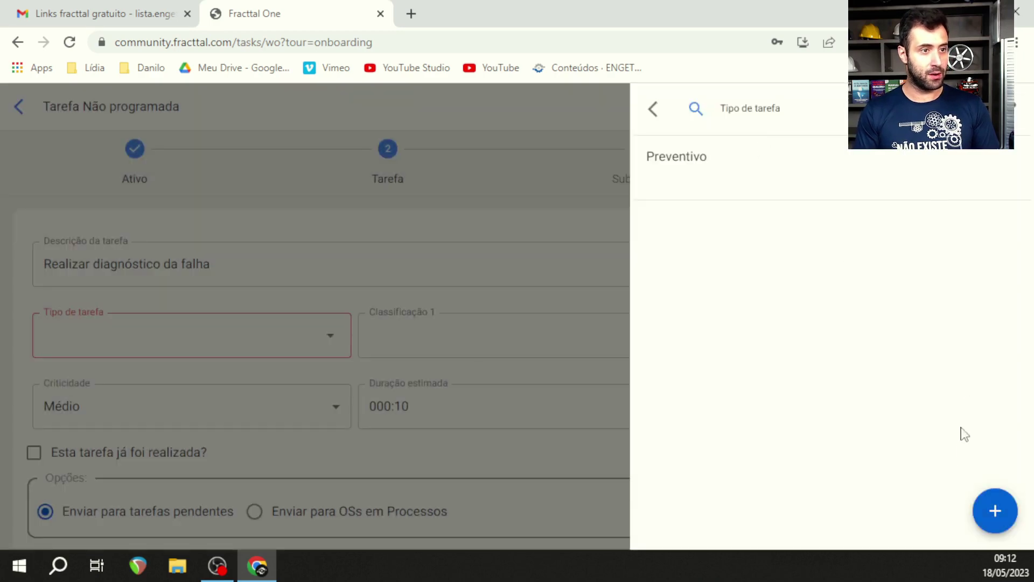
click(979, 522)
click(868, 178)
text(Corretivo)
key(Return)
click(700, 162)
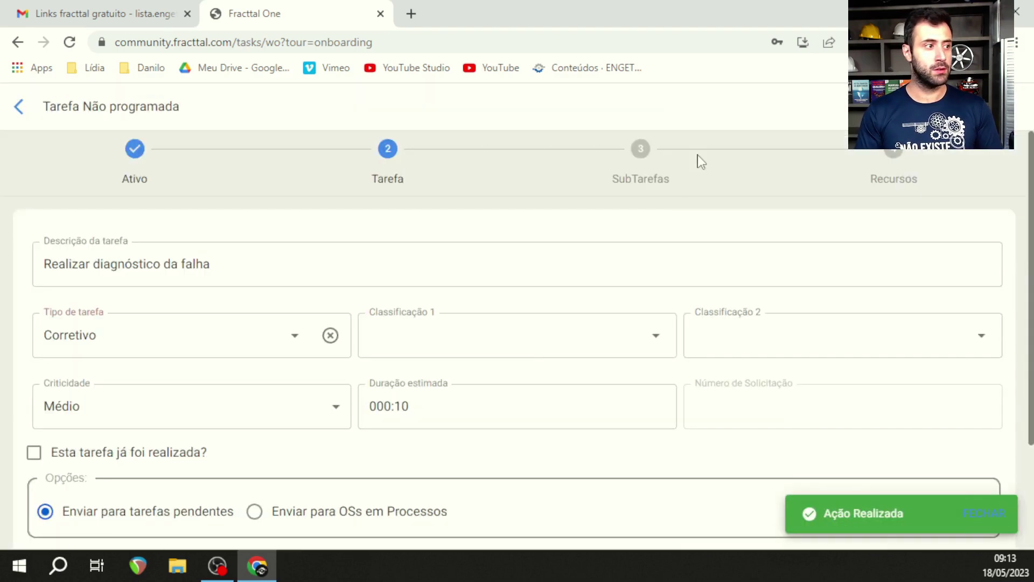
- Leave Classificação 1 empty and set the task's estimated duration to 001:00
click(640, 346)
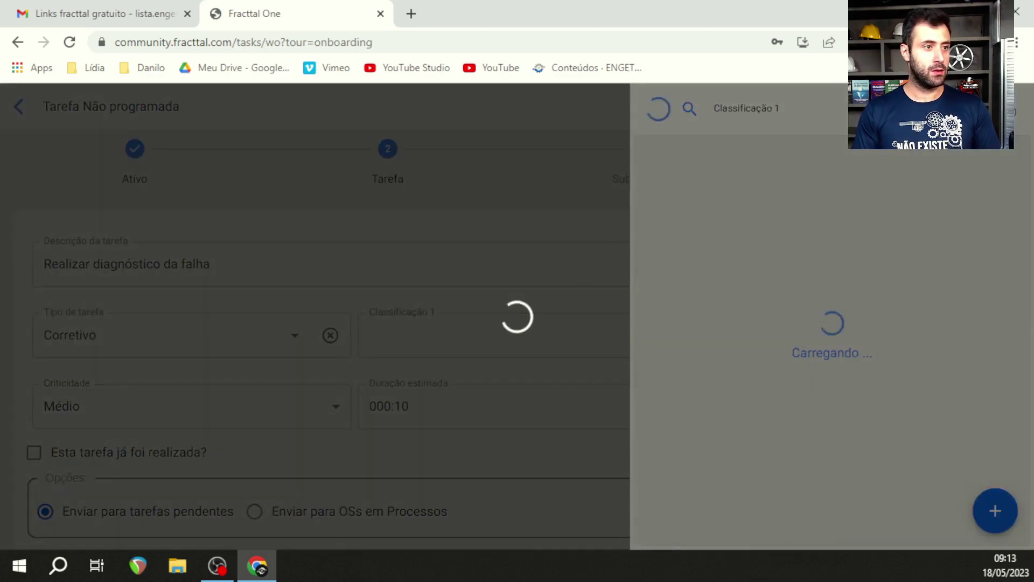
click(583, 257)
scroll(523, 306, down, 3)
click(536, 270)
drag(420, 274, 388, 278)
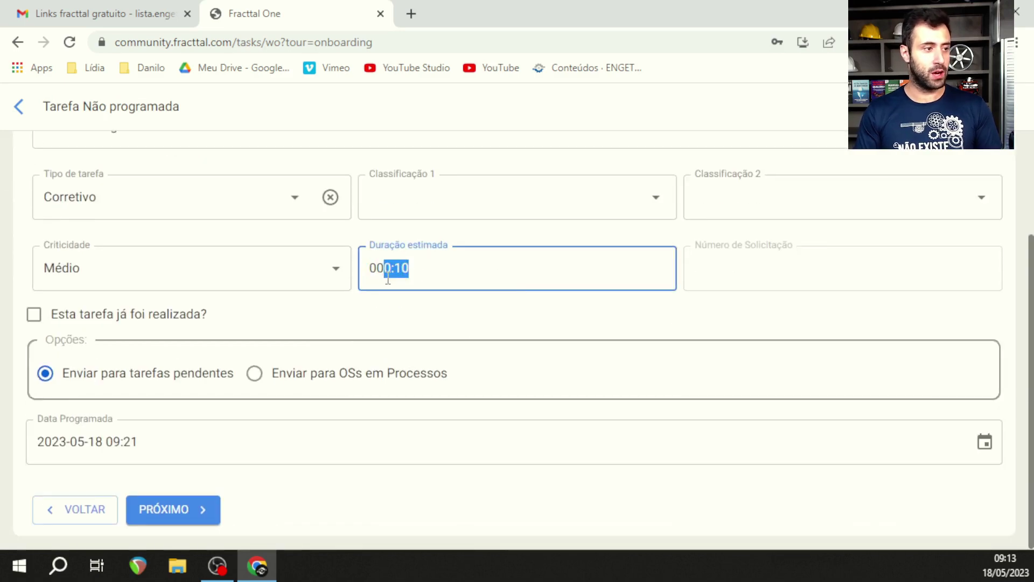
text(1:)
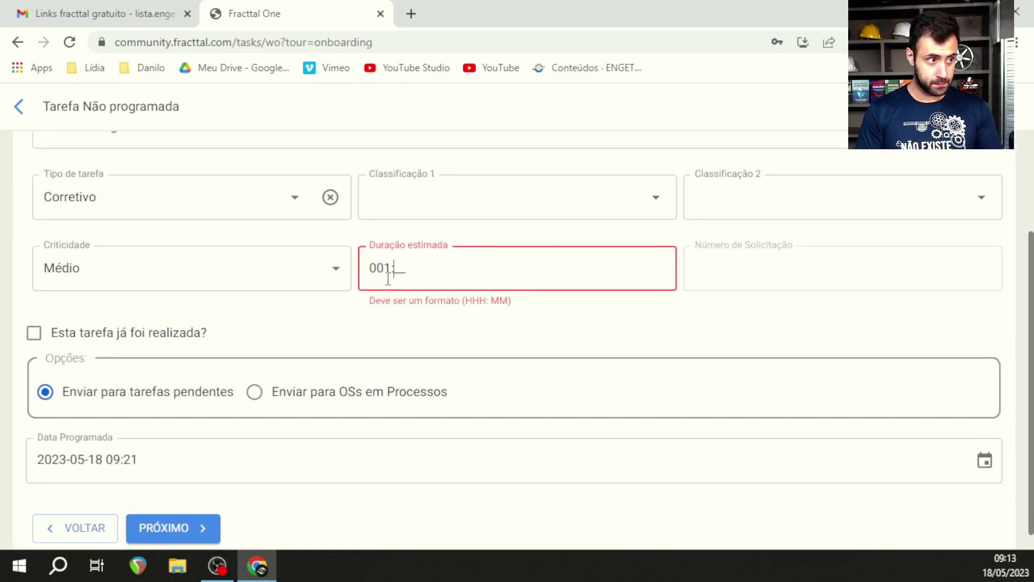
text(00)
key(Tab)
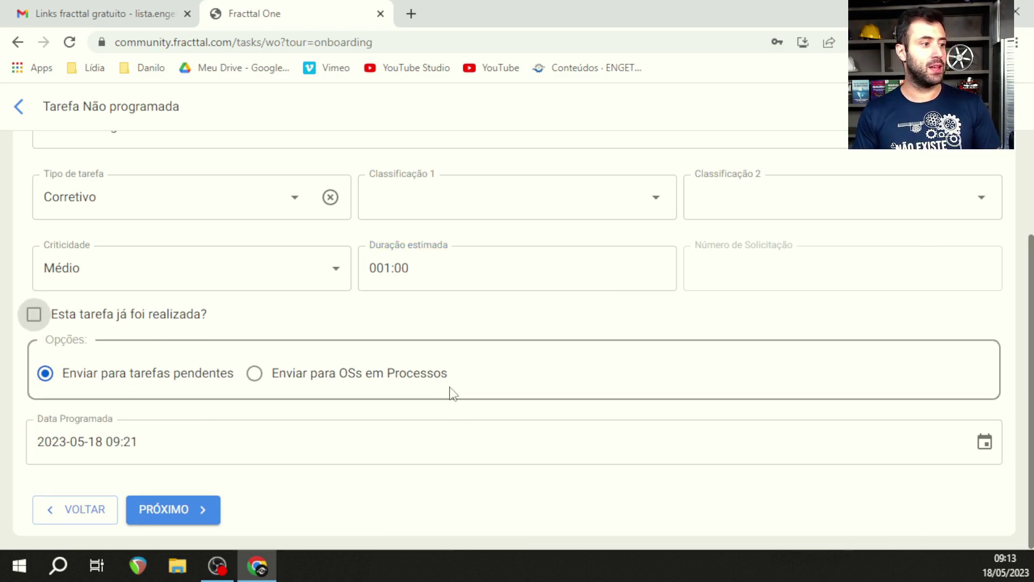
- Send the task to OSs em Processos and assign a human resources person as its responsible
click(256, 377)
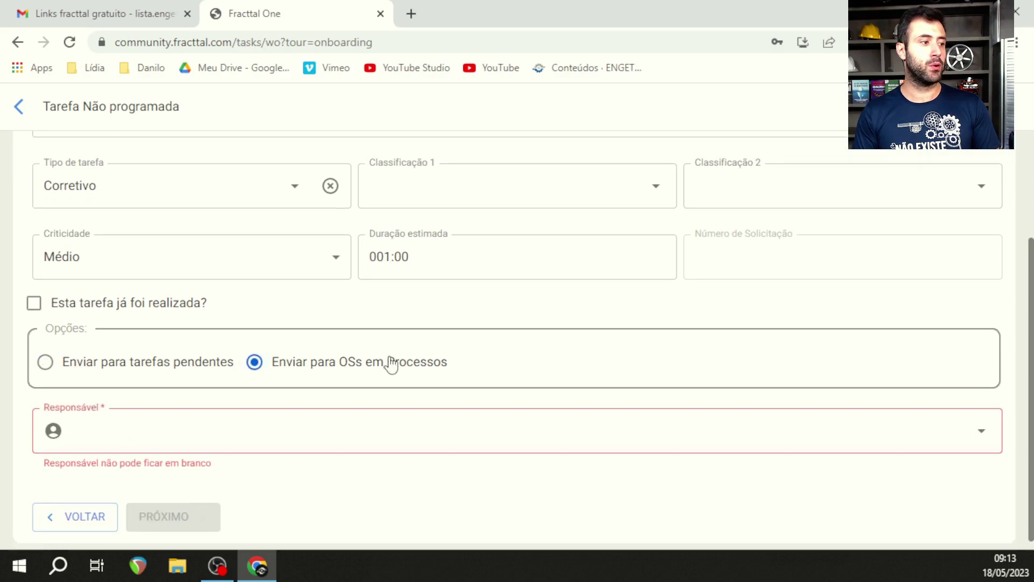
click(398, 426)
click(761, 263)
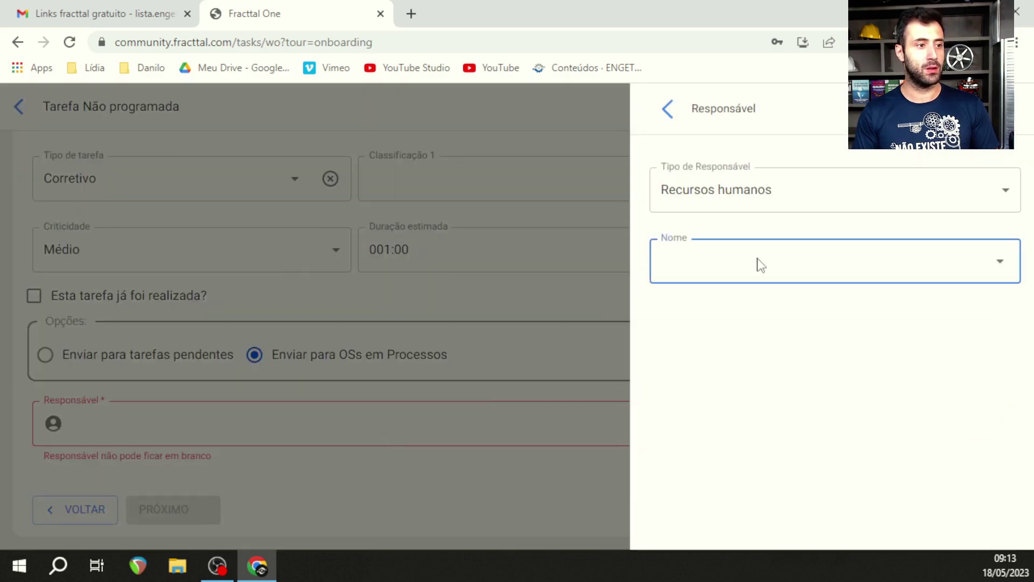
click(215, 266)
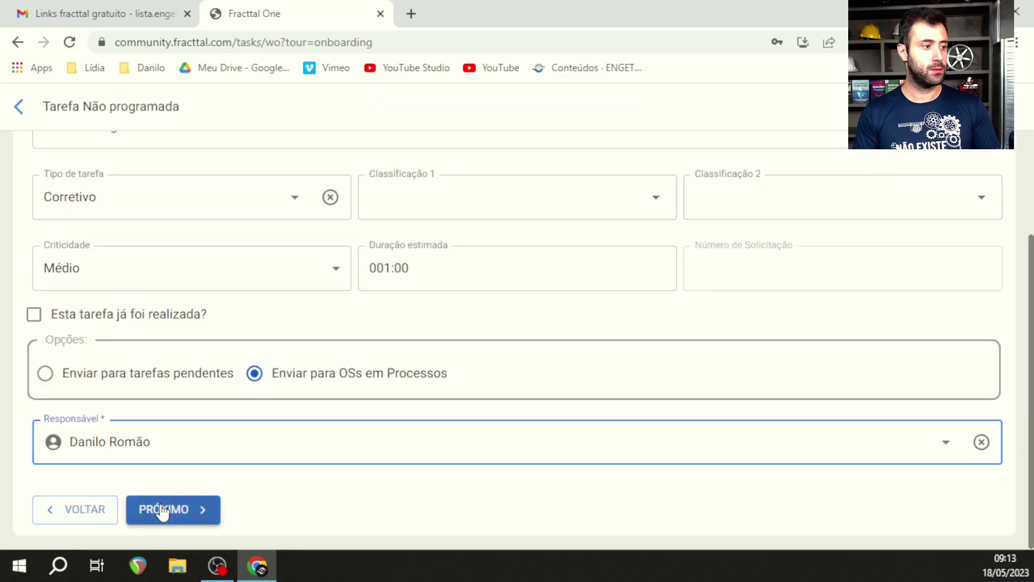
- Go through the SubTarefas and Recursos stages without changes and conclude the unscheduled task
click(164, 510)
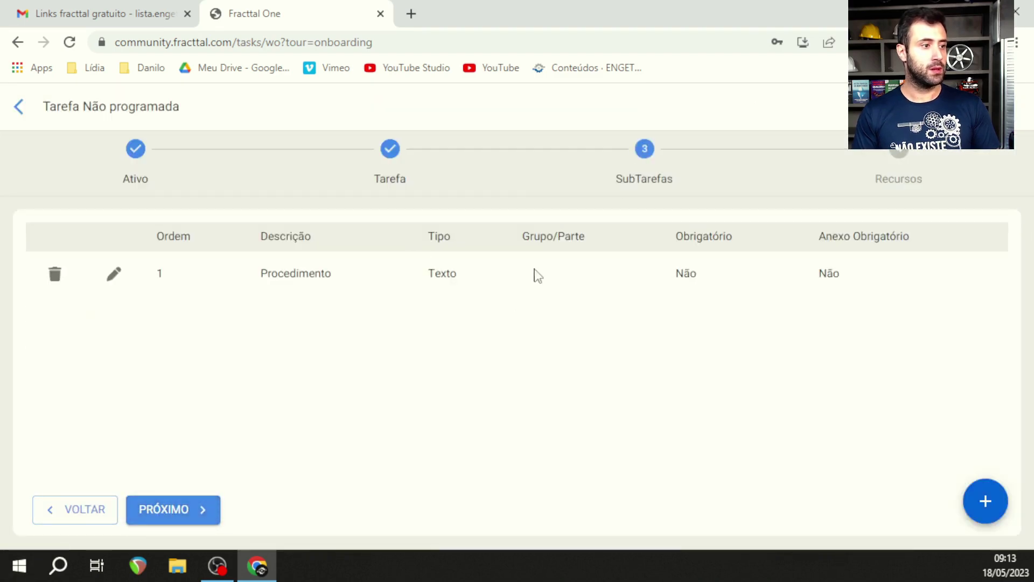
click(193, 512)
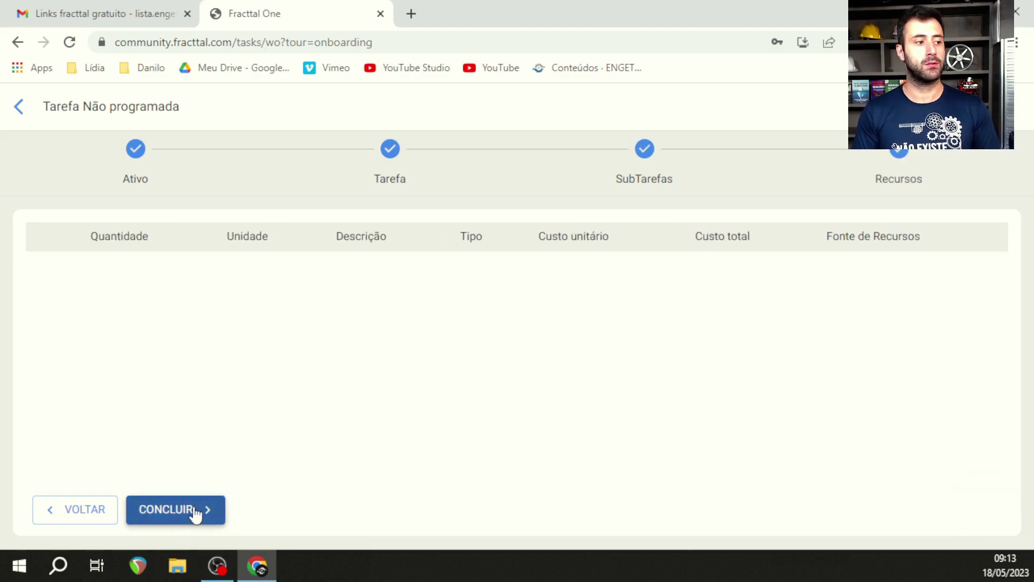
click(195, 512)
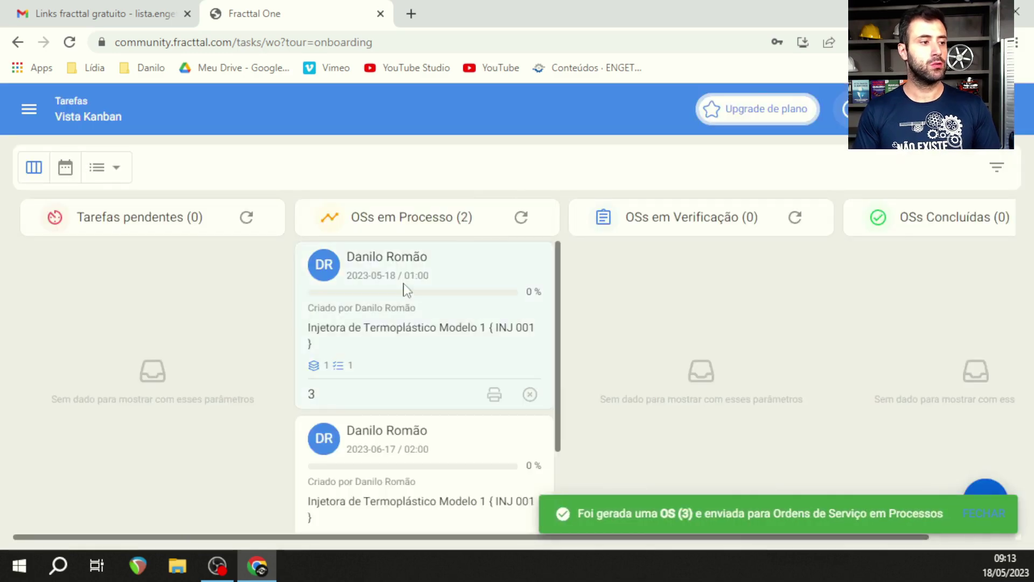
- Review the work orders in process and move work order 3 to OSs em Verificação
scroll(345, 365, down, 2)
scroll(377, 412, up, 2)
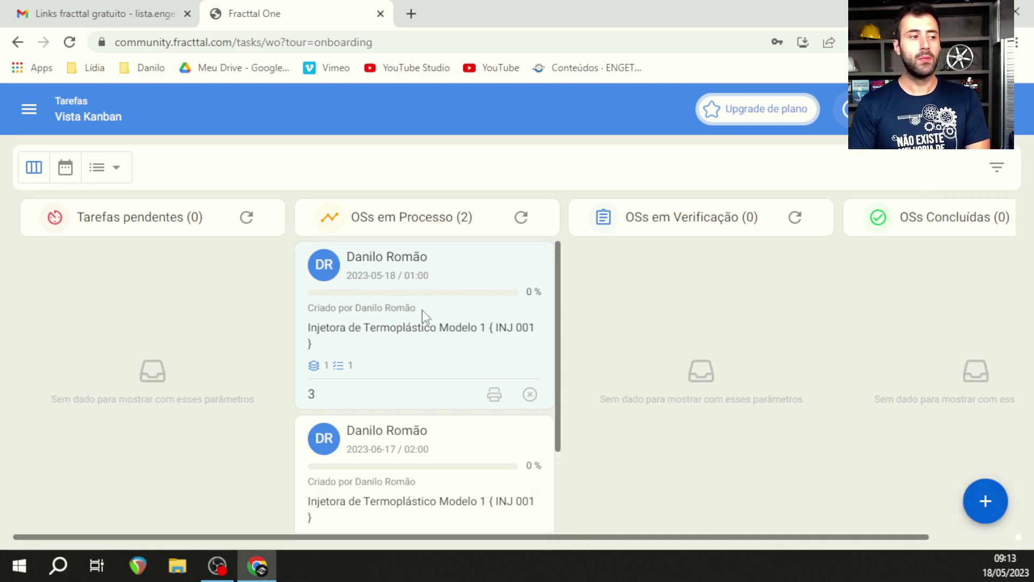
scroll(428, 322, down, 2)
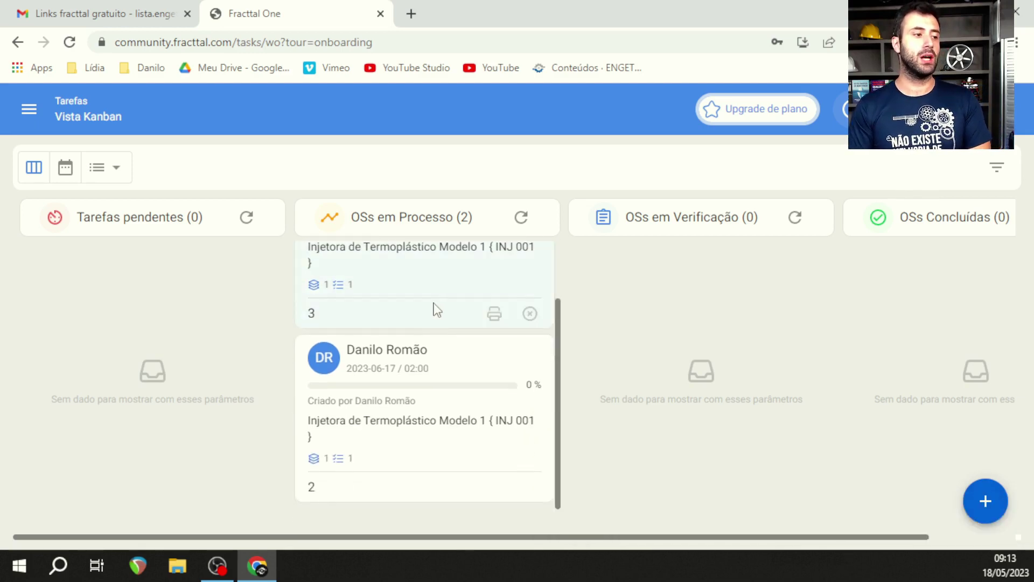
scroll(420, 316, up, 2)
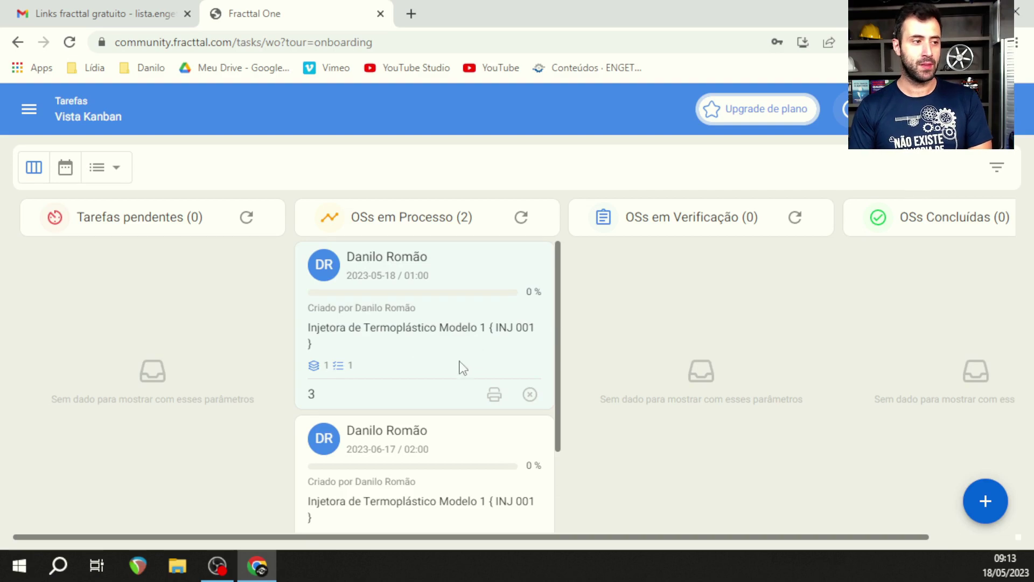
scroll(462, 365, down, 2)
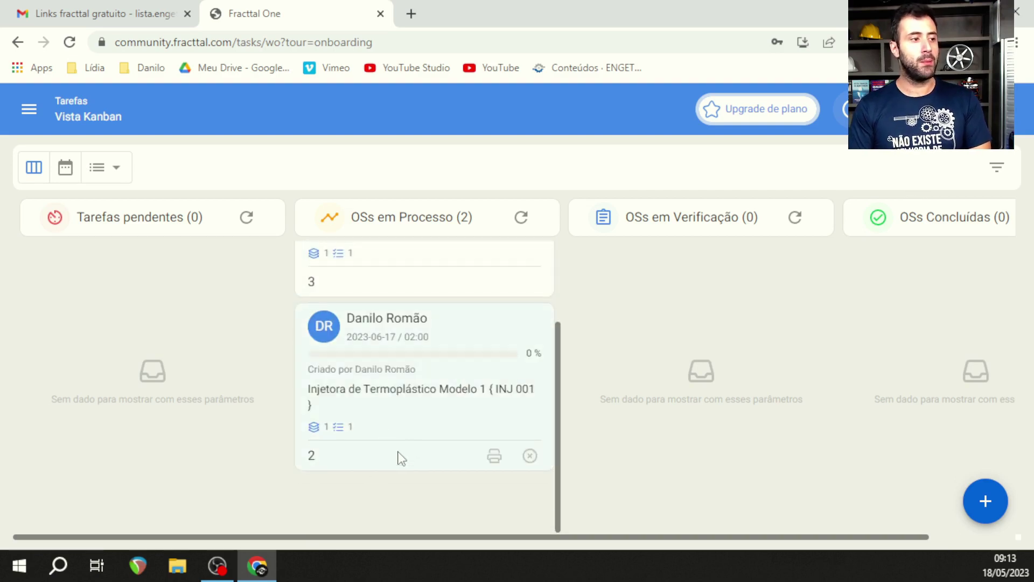
scroll(407, 438, up, 2)
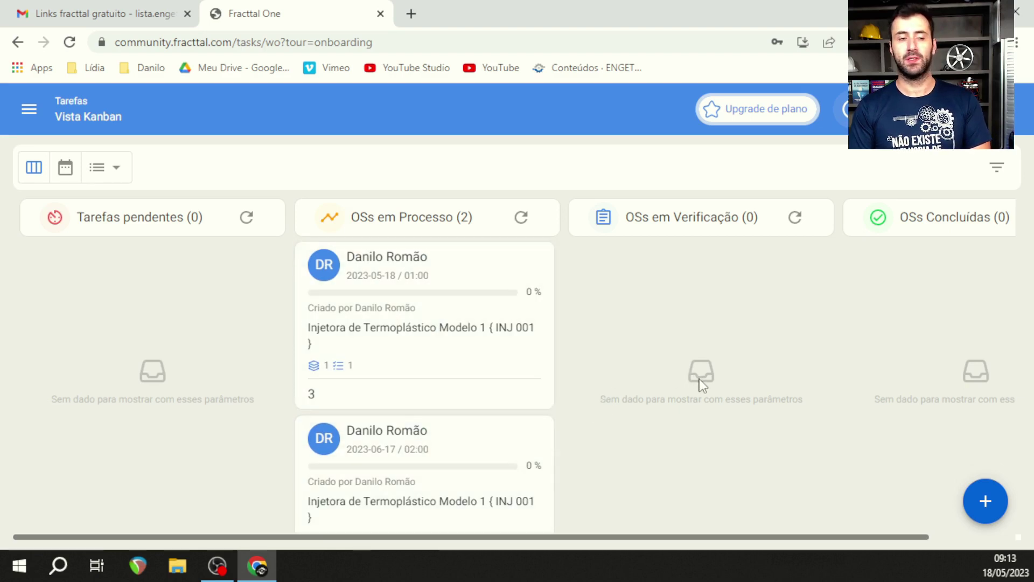
drag(392, 318, 760, 397)
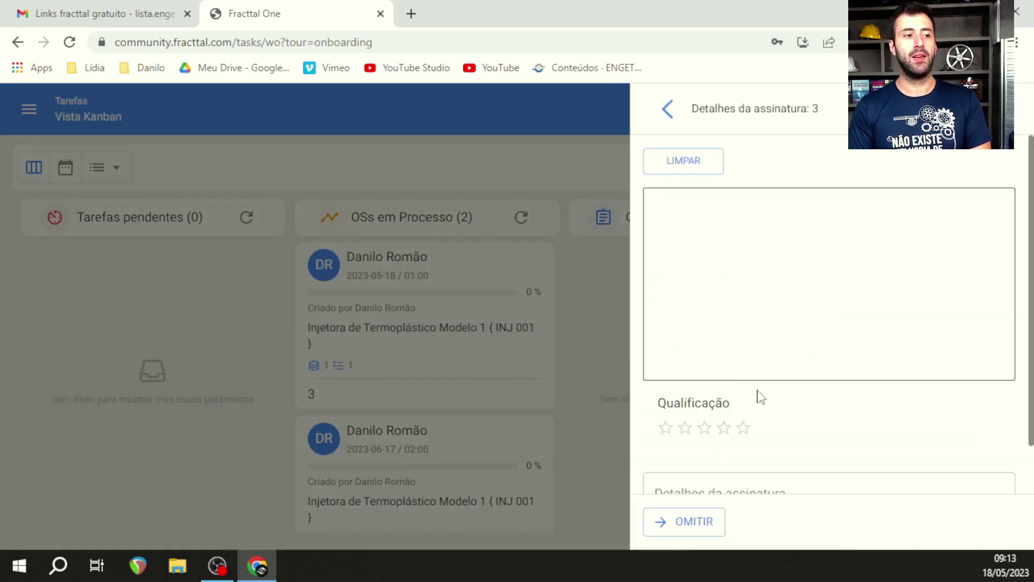
- Draw a freehand signature in the signature details of work order 3
scroll(753, 155, down, 1)
scroll(845, 219, up, 1)
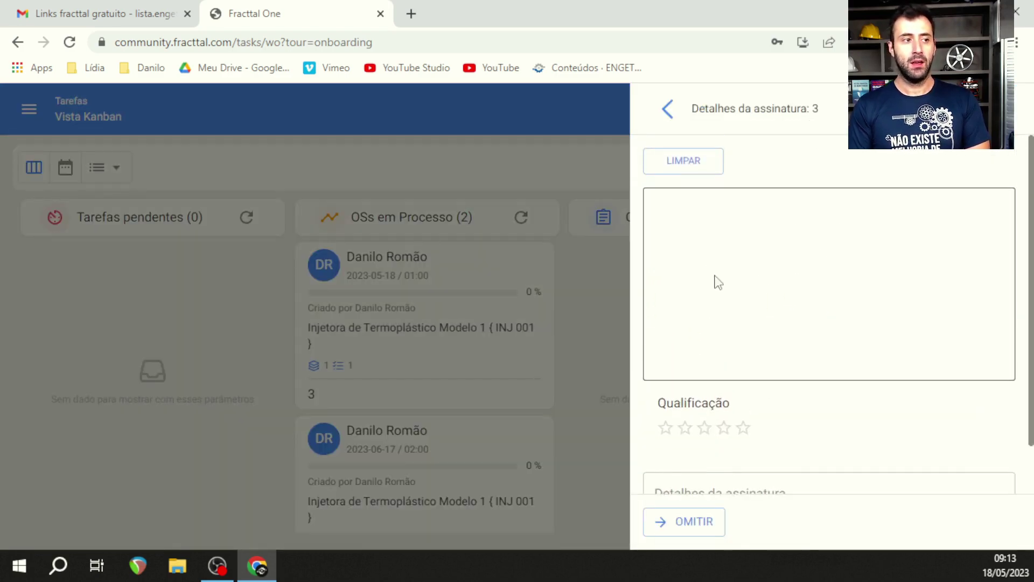
click(716, 210)
scroll(724, 392, down, 1)
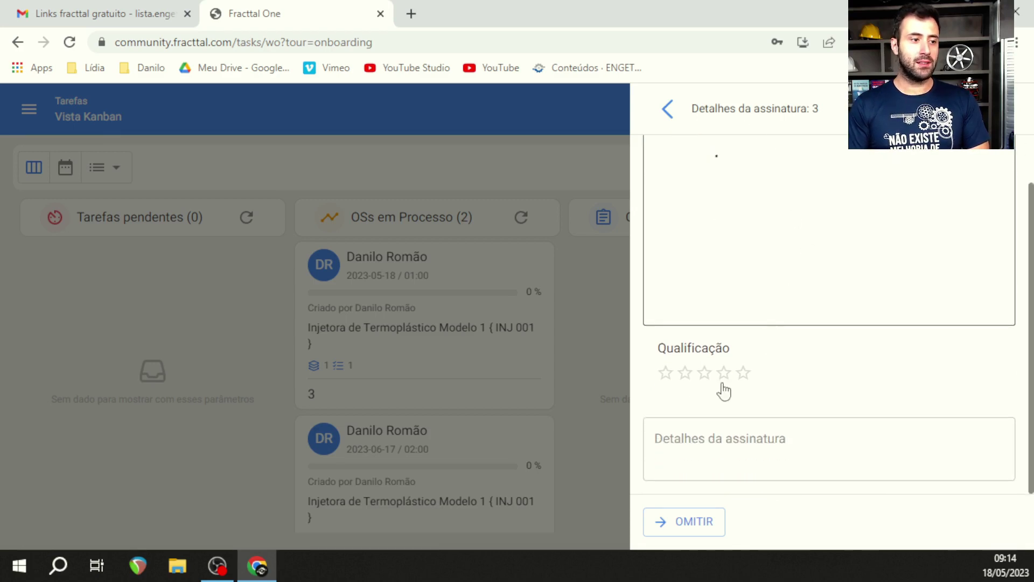
scroll(765, 248, up, 1)
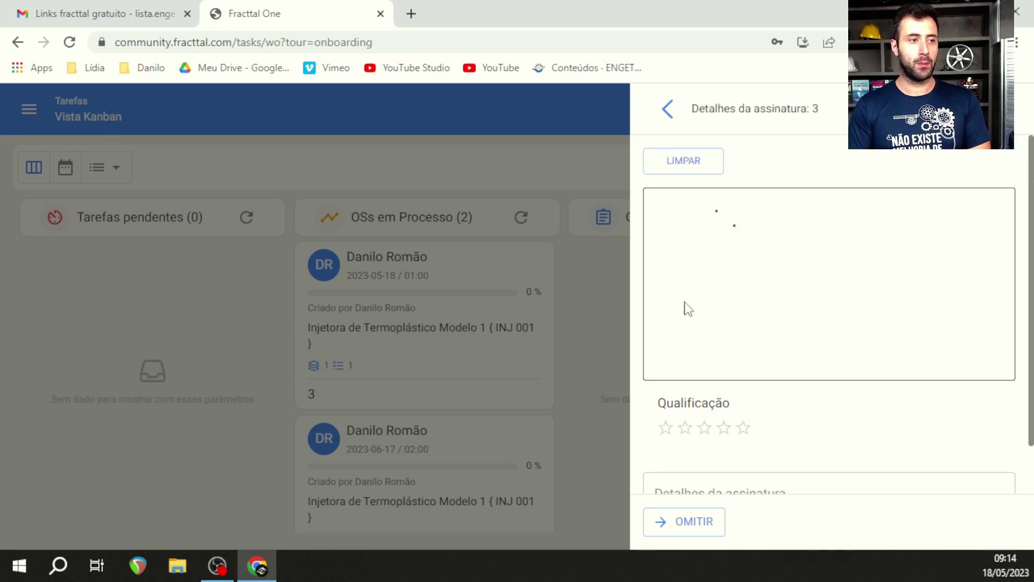
mouse_move(725, 260)
mouse_down()
mouse_move(687, 333)
mouse_move(704, 361)
mouse_move(824, 330)
mouse_move(940, 244)
mouse_up()
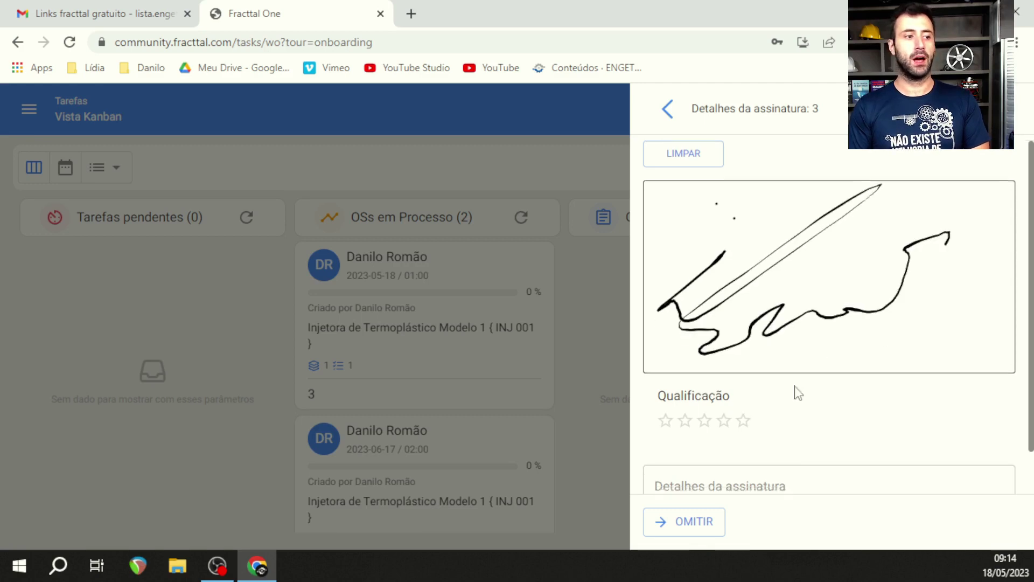
- Rate the work order five stars, enter "Serviço Realizado com sucesso" as the signature details and submit them
scroll(797, 393, down, 1)
click(743, 373)
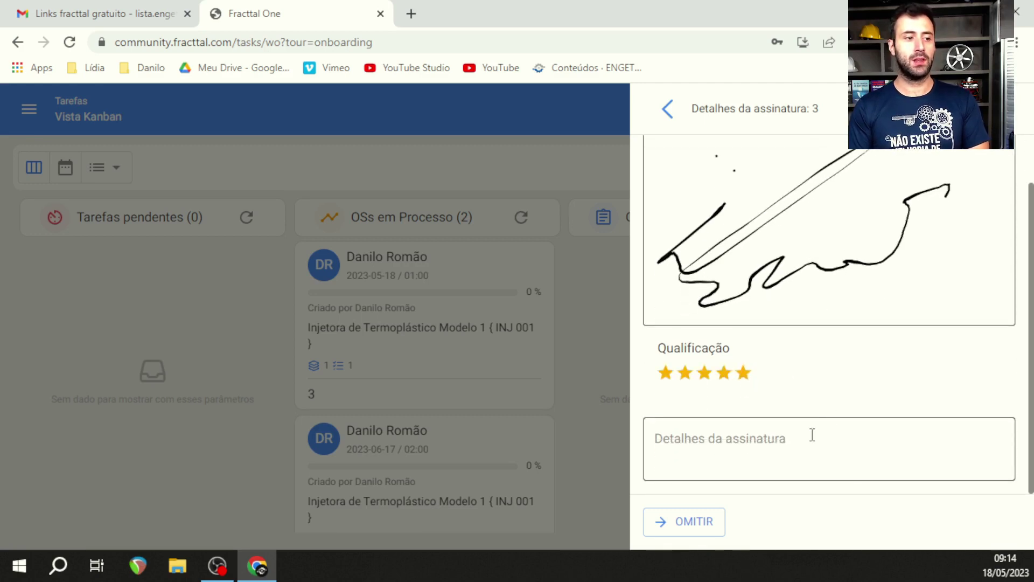
click(830, 452)
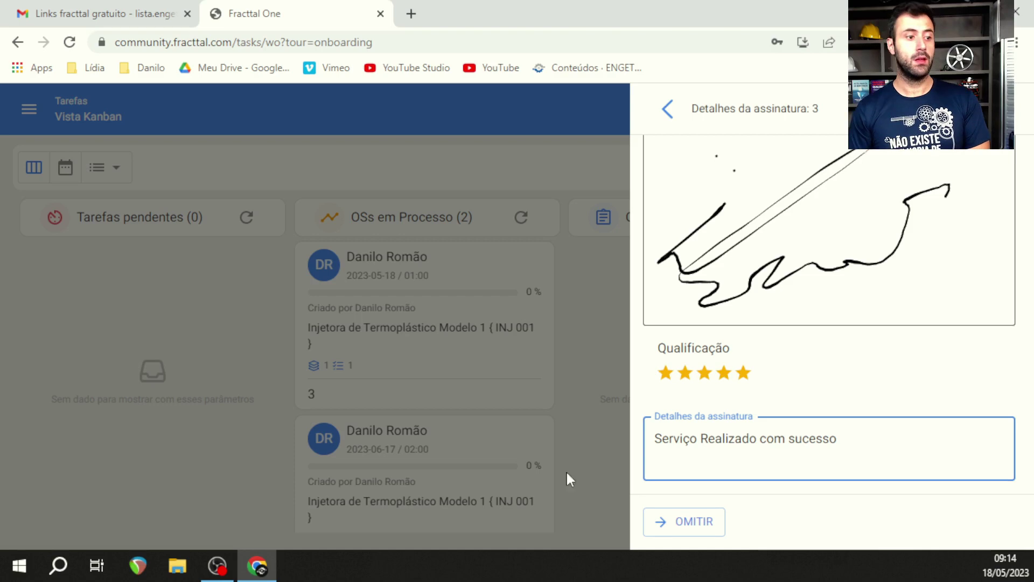
key(Tab)
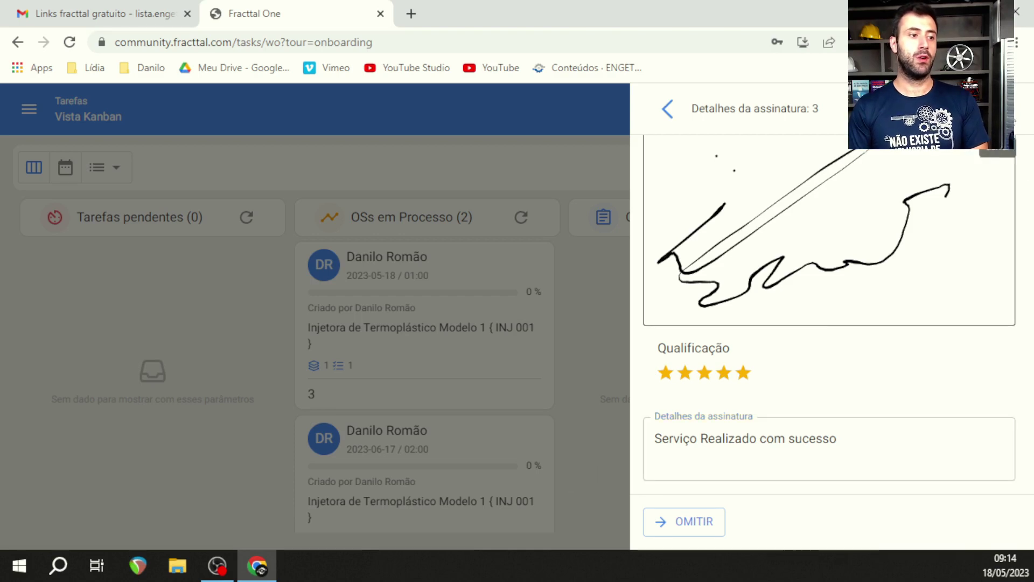
key(Return)
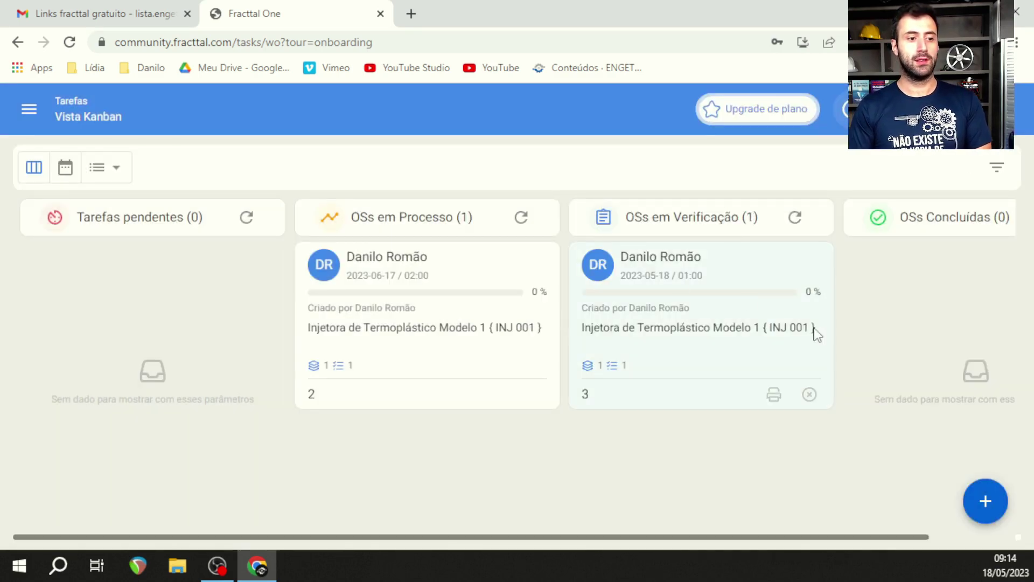
- Try to move work order 3 from OSs em Verificação to OSs Concluídas
drag(692, 291, 951, 298)
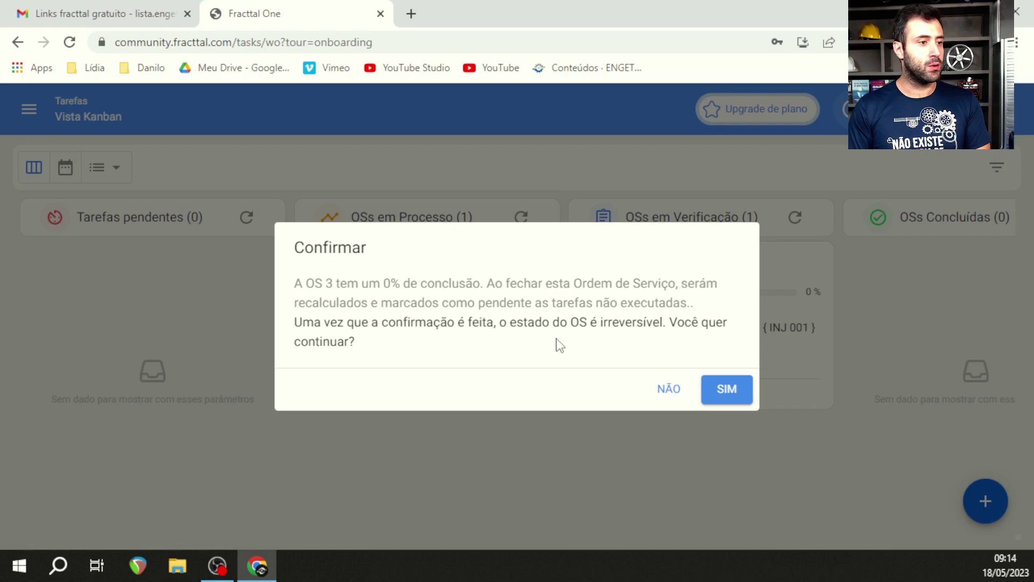
click(676, 391)
- Open work order 3, review its details and select a human resources person as its responsible
click(730, 272)
scroll(813, 220, down, 3)
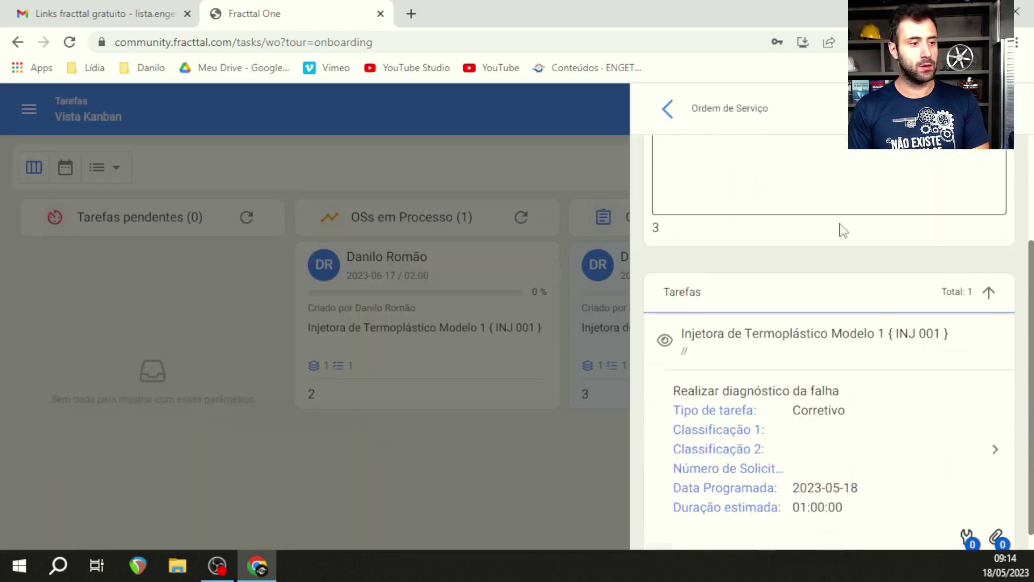
scroll(944, 388, up, 3)
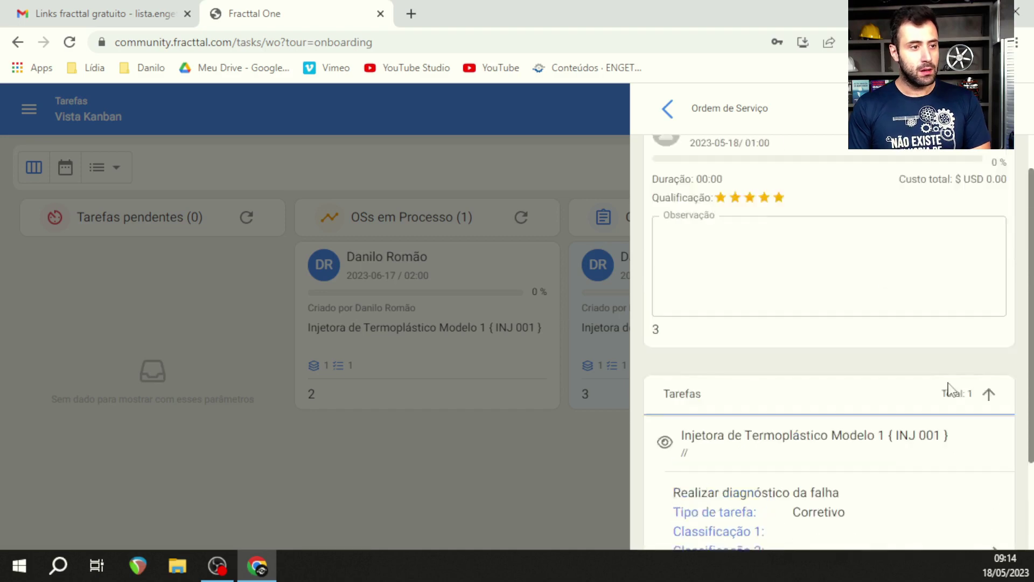
click(985, 175)
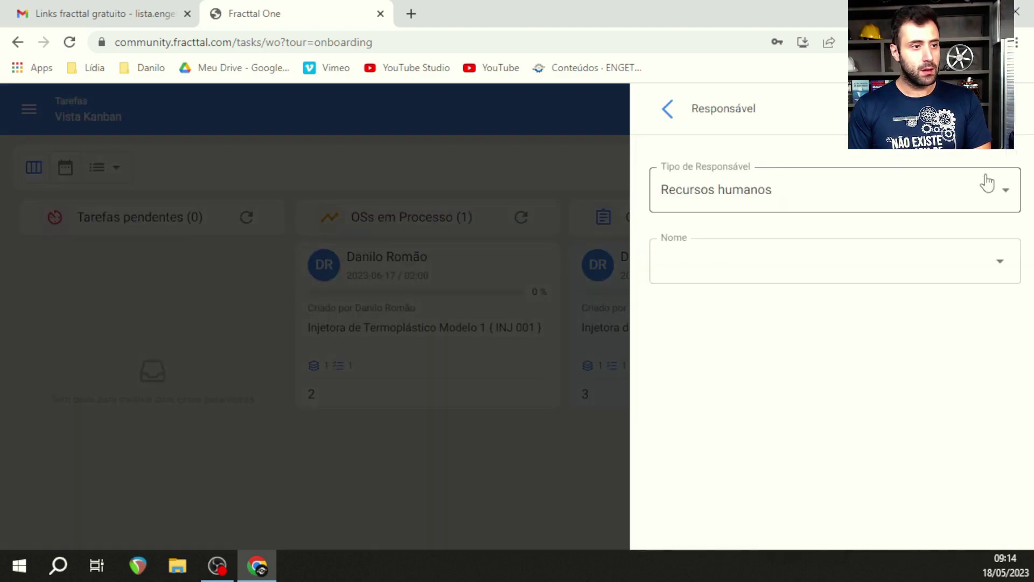
click(886, 245)
click(253, 276)
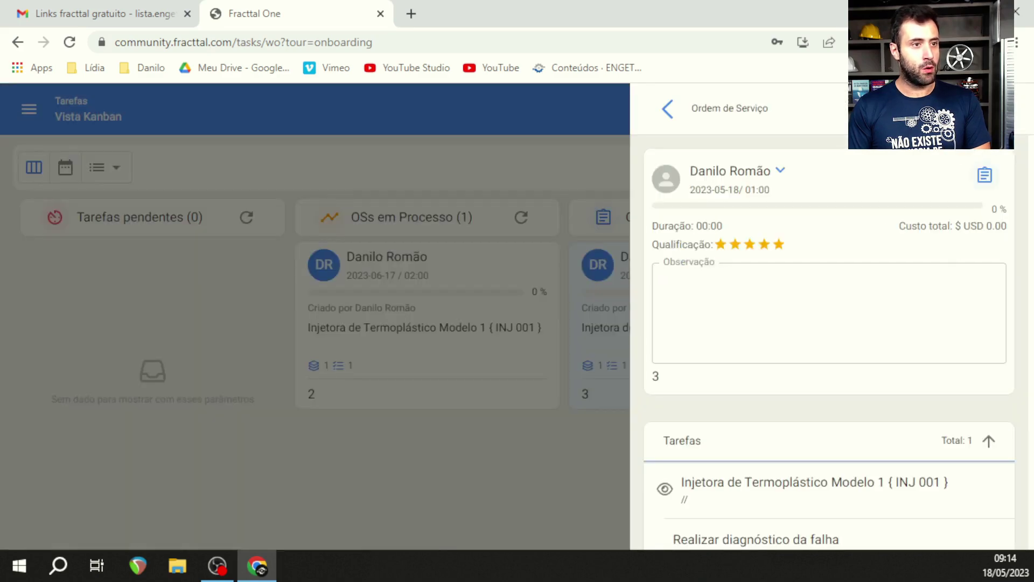
scroll(932, 178, down, 2)
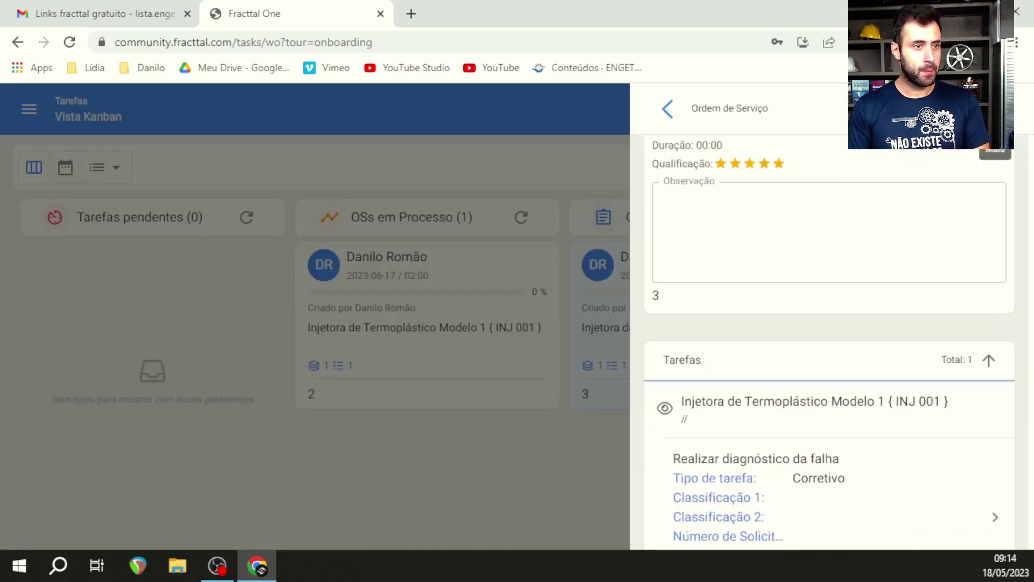
click(996, 153)
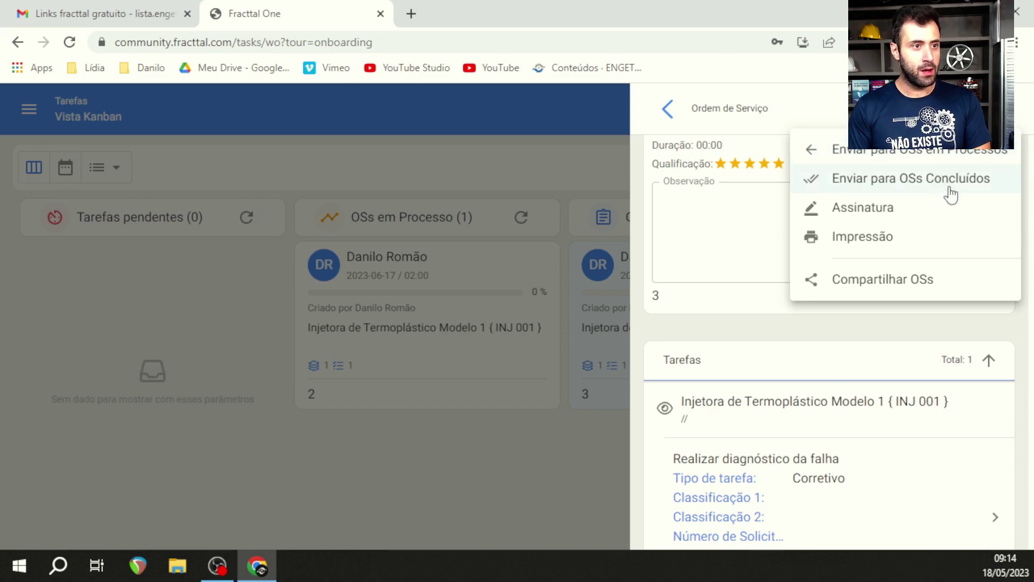
click(934, 178)
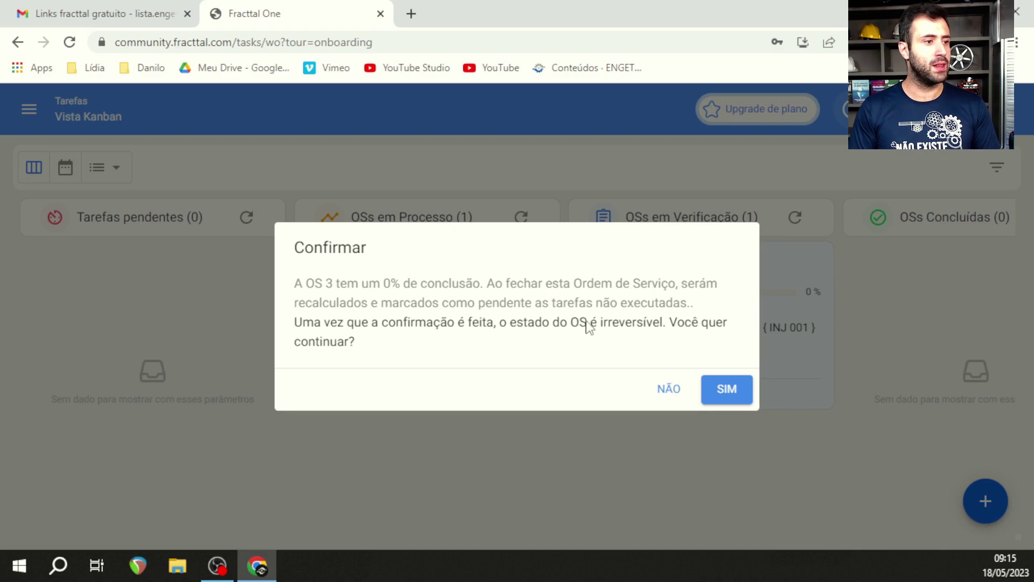
click(668, 389)
- Open the task "Realizar diagnóstico da falha" in work order 3, review its general and failure details, and start its execution
click(768, 262)
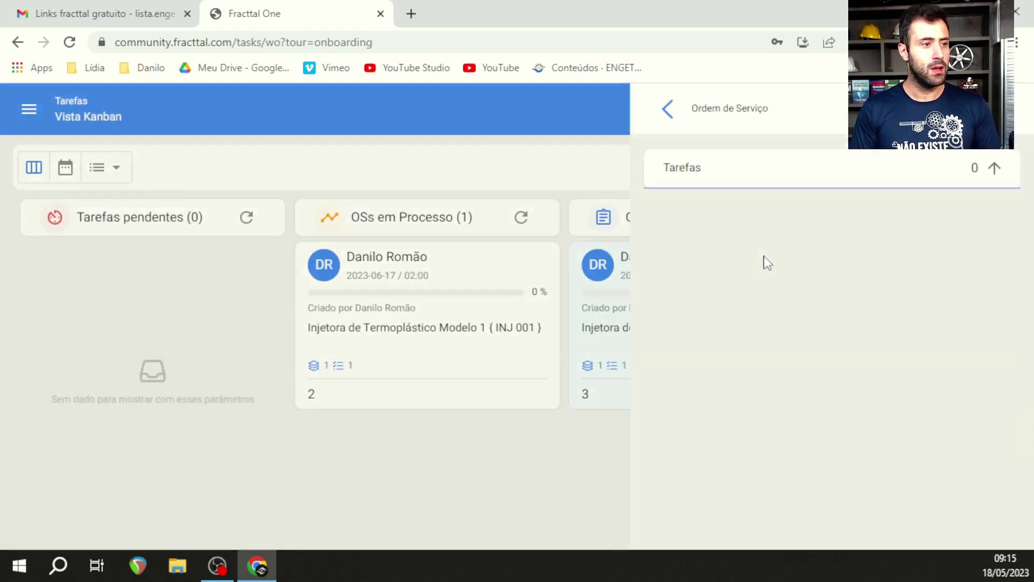
scroll(782, 325, down, 3)
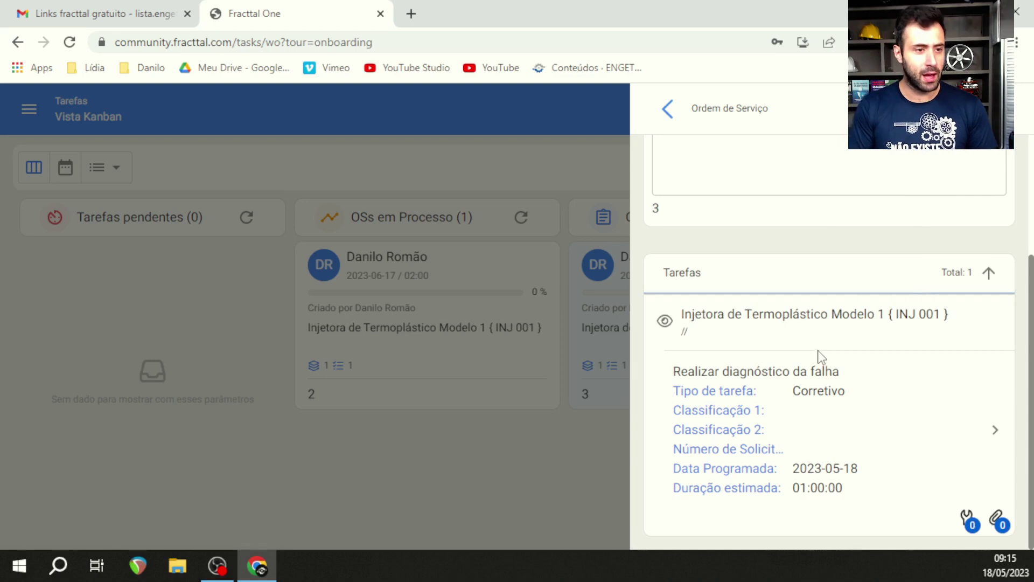
click(997, 434)
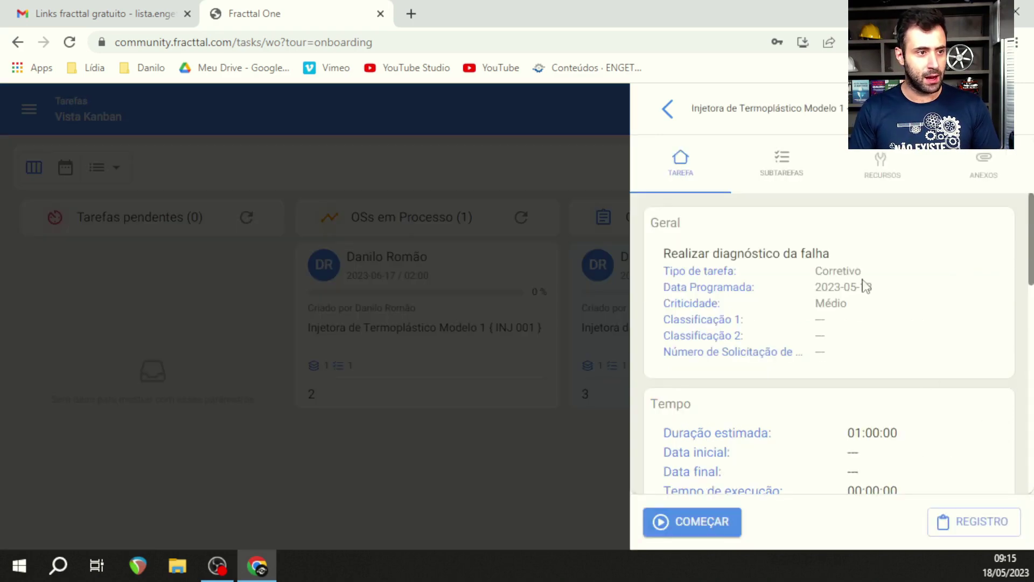
scroll(813, 268, down, 10)
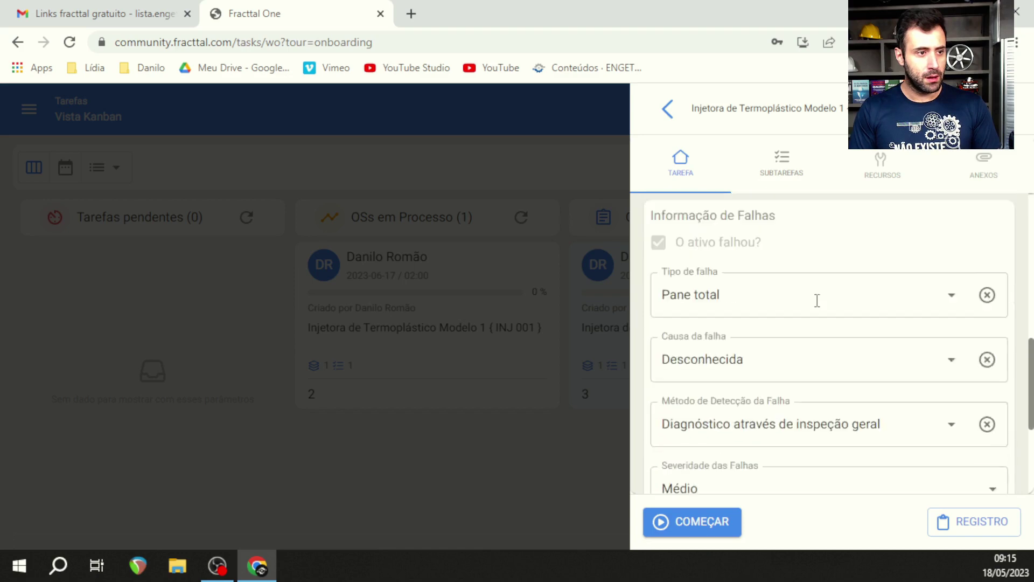
scroll(823, 303, up, 10)
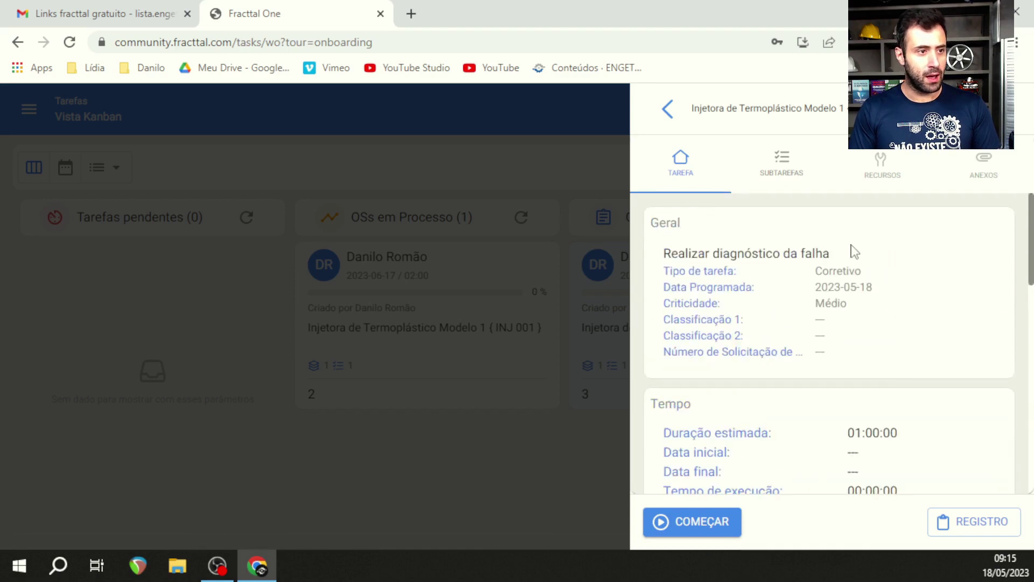
scroll(824, 280, down, 3)
scroll(863, 303, down, 10)
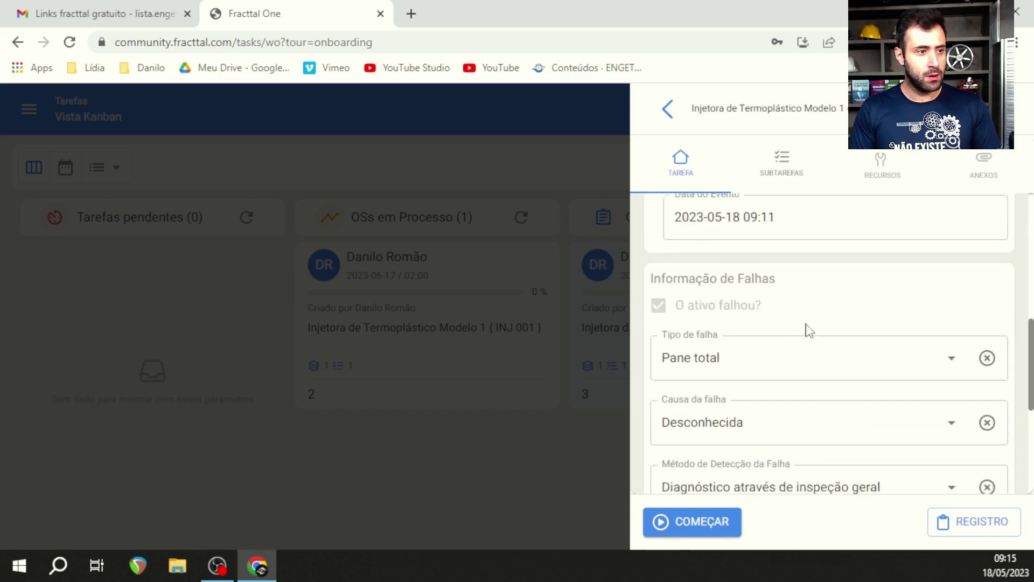
click(716, 520)
- Check the running diagnosis task's failure information, including severity and damage type, and stop its execution
scroll(824, 388, up, 10)
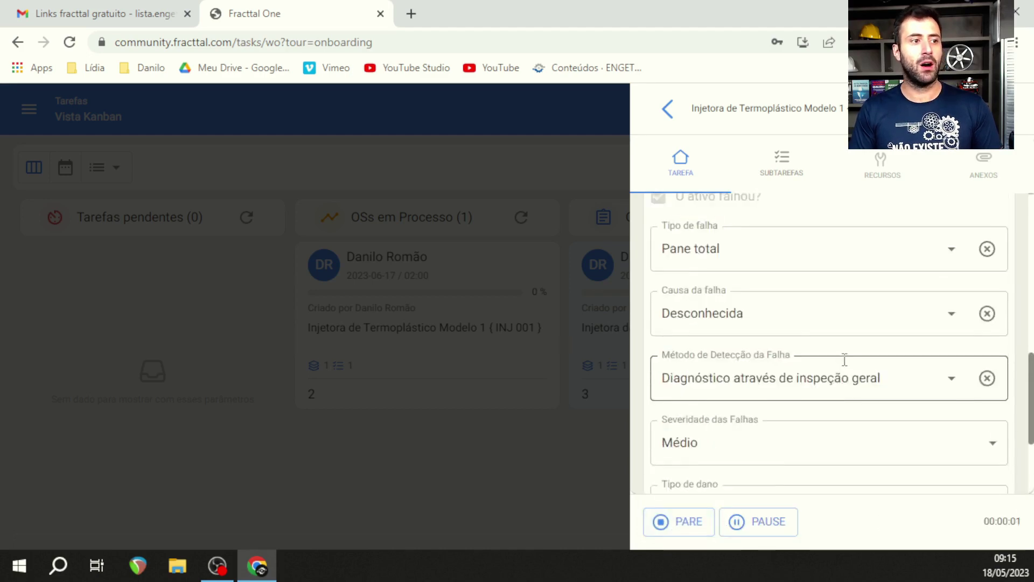
scroll(886, 275, down, 3)
scroll(882, 249, down, 5)
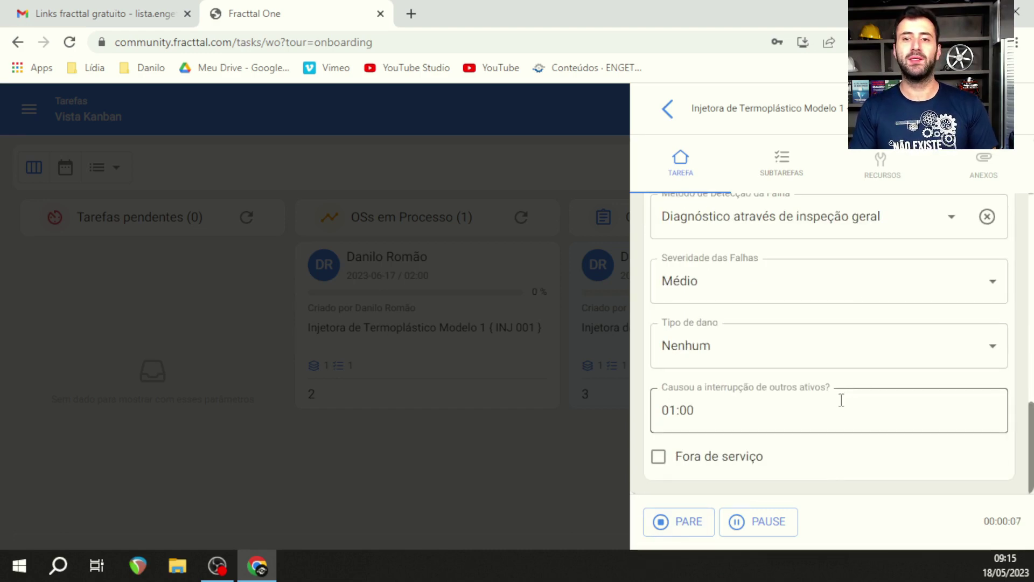
scroll(794, 402, up, 8)
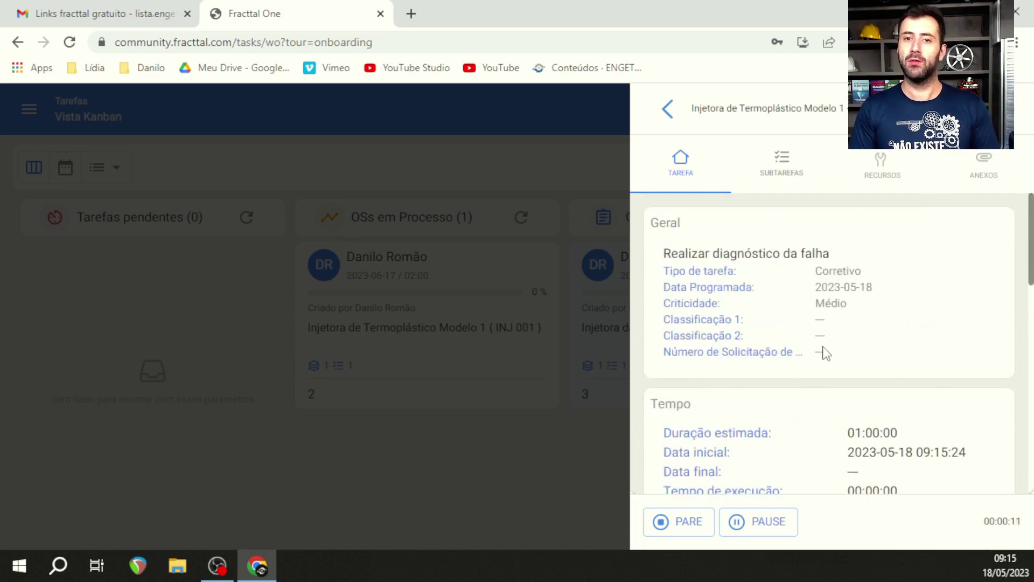
scroll(840, 248, down, 8)
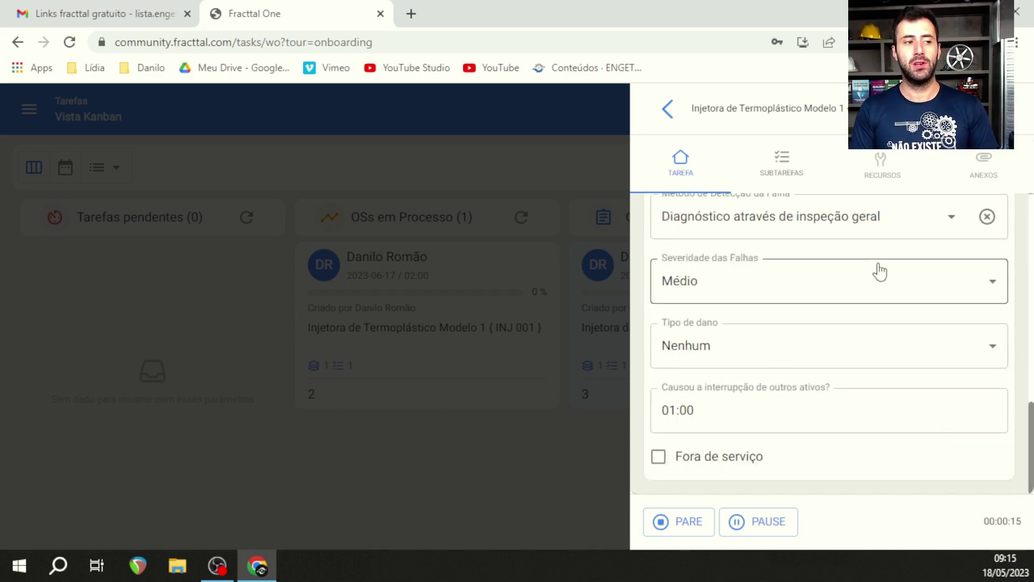
scroll(877, 270, up, 5)
scroll(881, 315, down, 4)
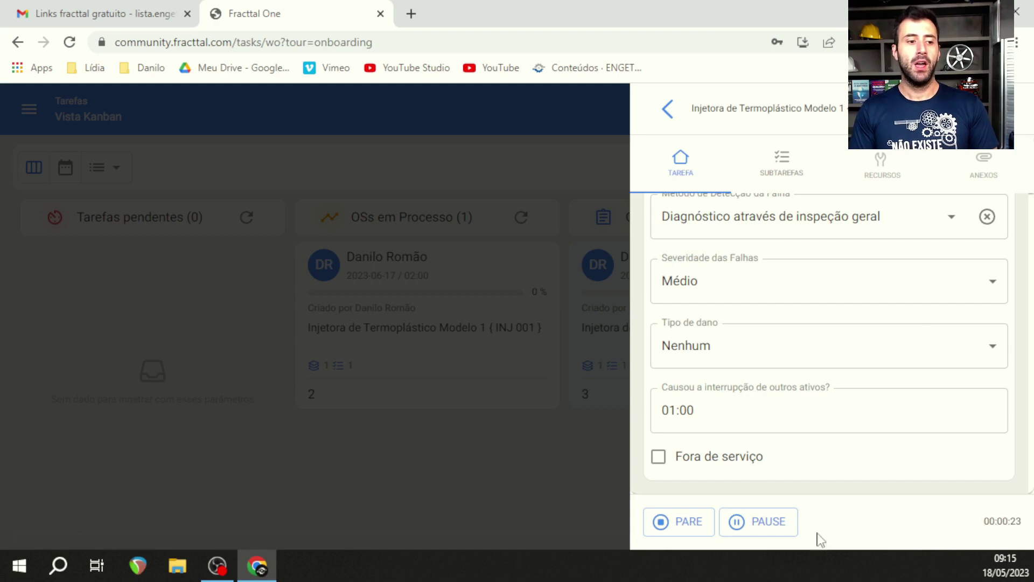
click(690, 525)
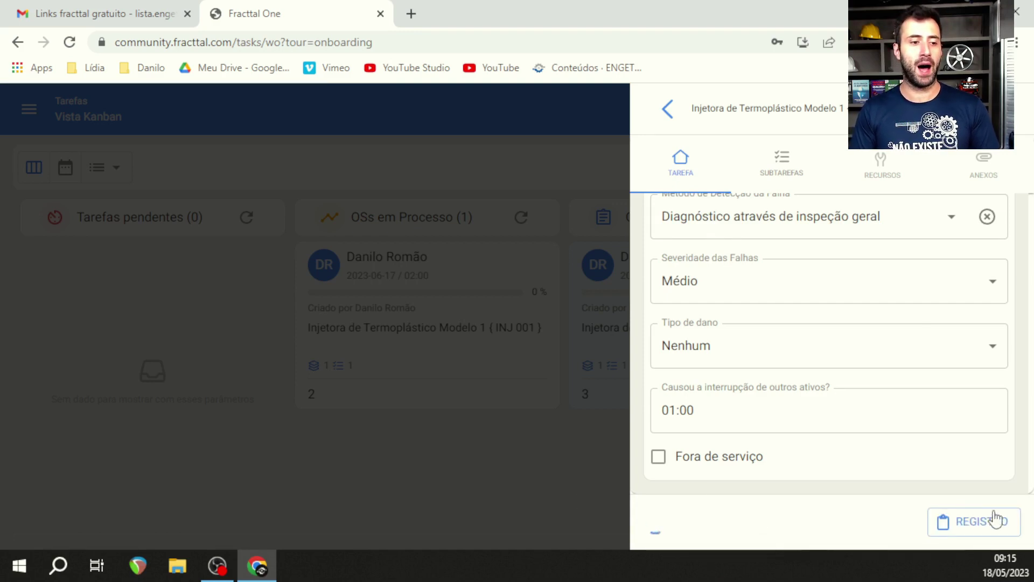
- Inspect the diagnosis task's execution log with its filter and entry editing options, and return to work order 3
click(972, 521)
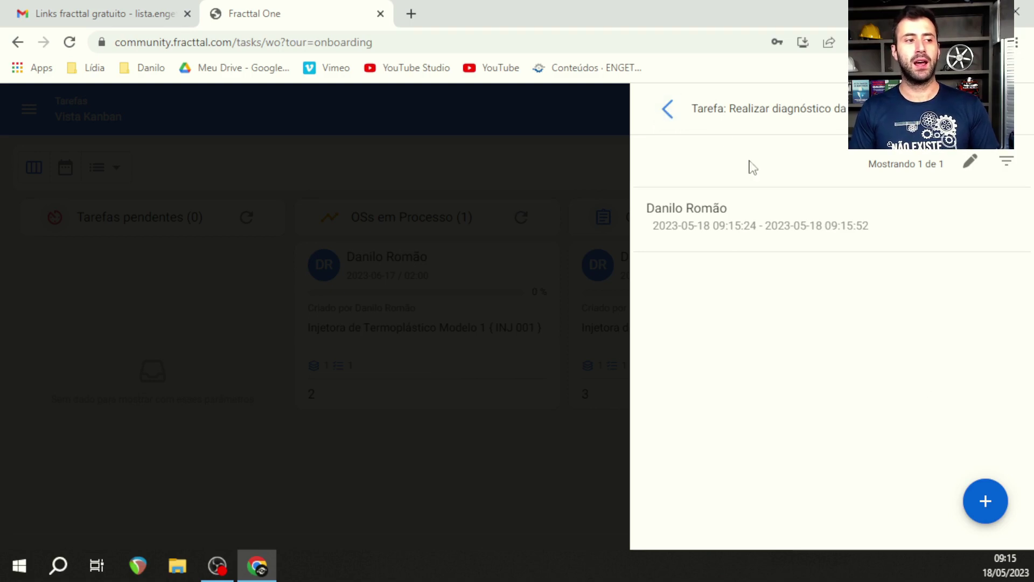
click(1008, 161)
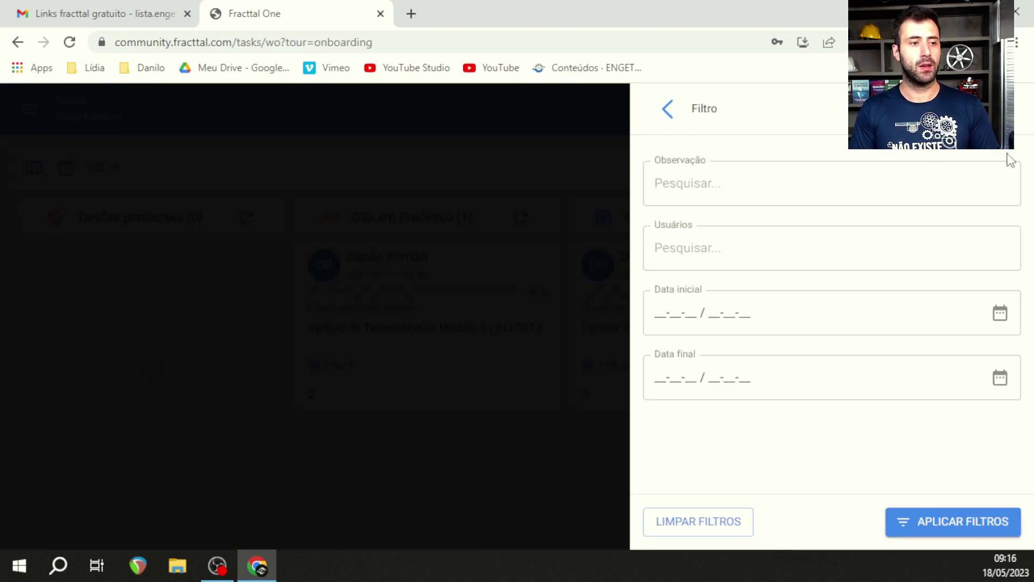
click(666, 115)
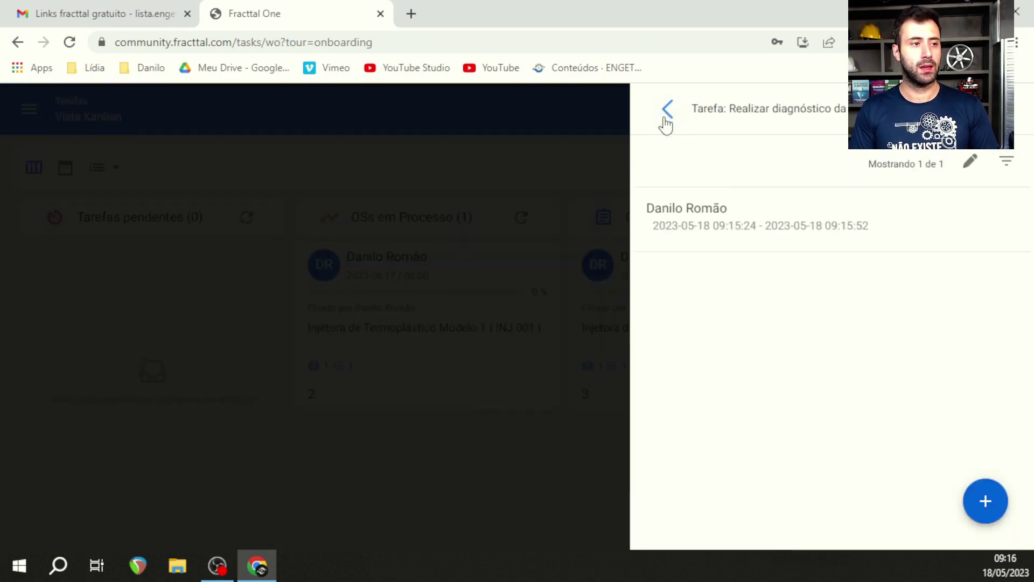
click(973, 163)
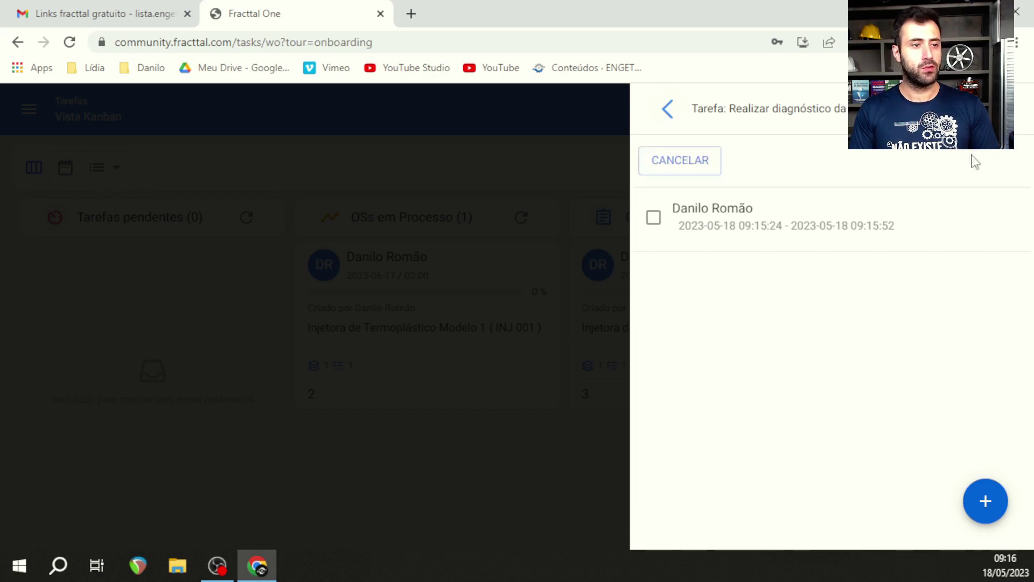
click(654, 218)
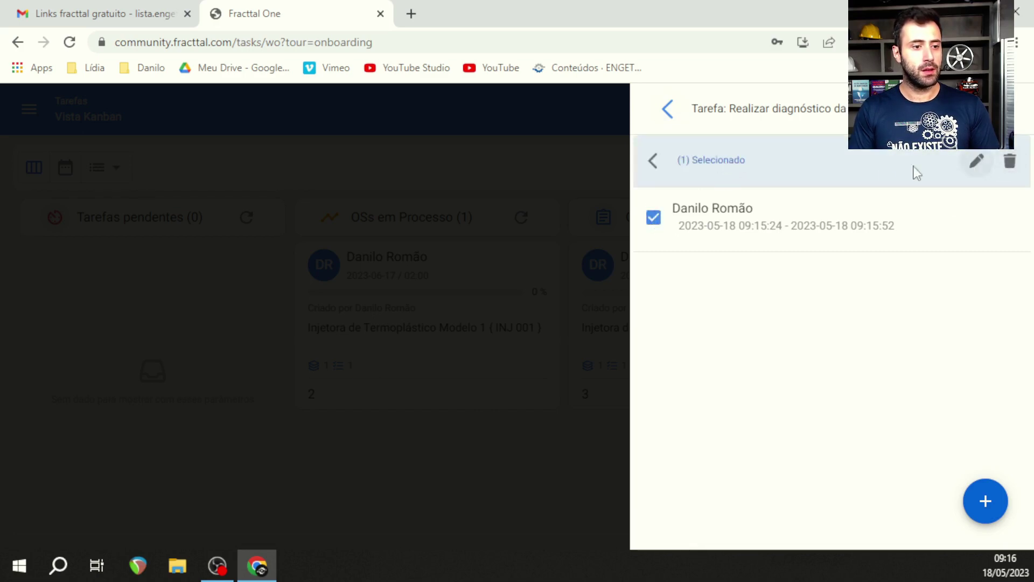
click(666, 116)
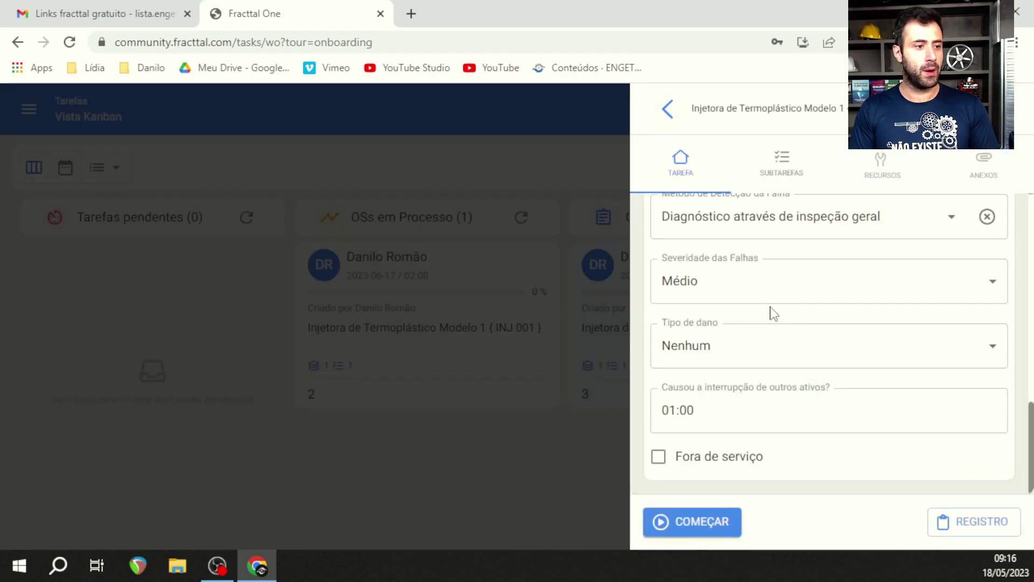
click(668, 108)
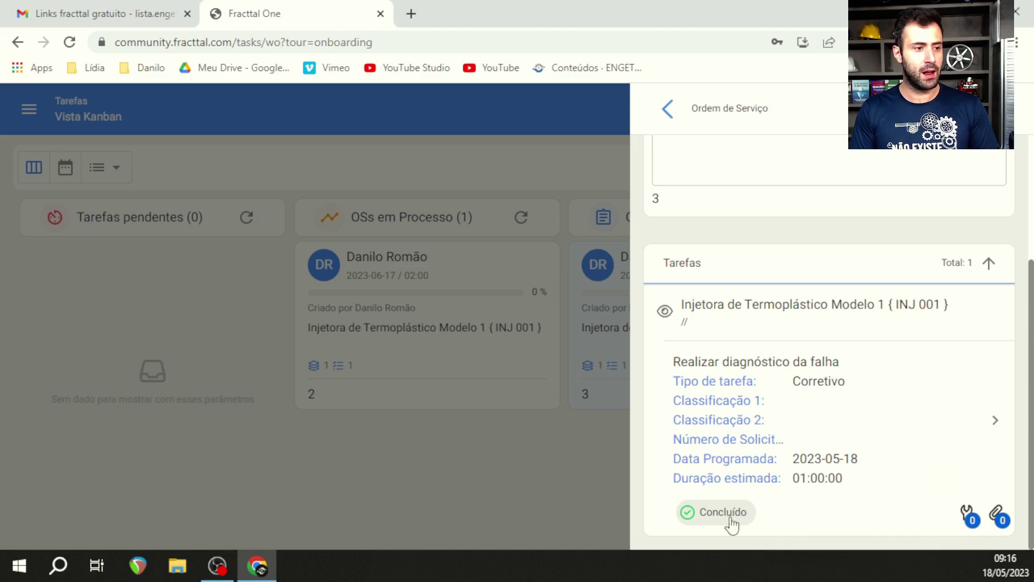
- Send work order 3 to OSs Concluídas and confirm its closure
scroll(797, 498, up, 3)
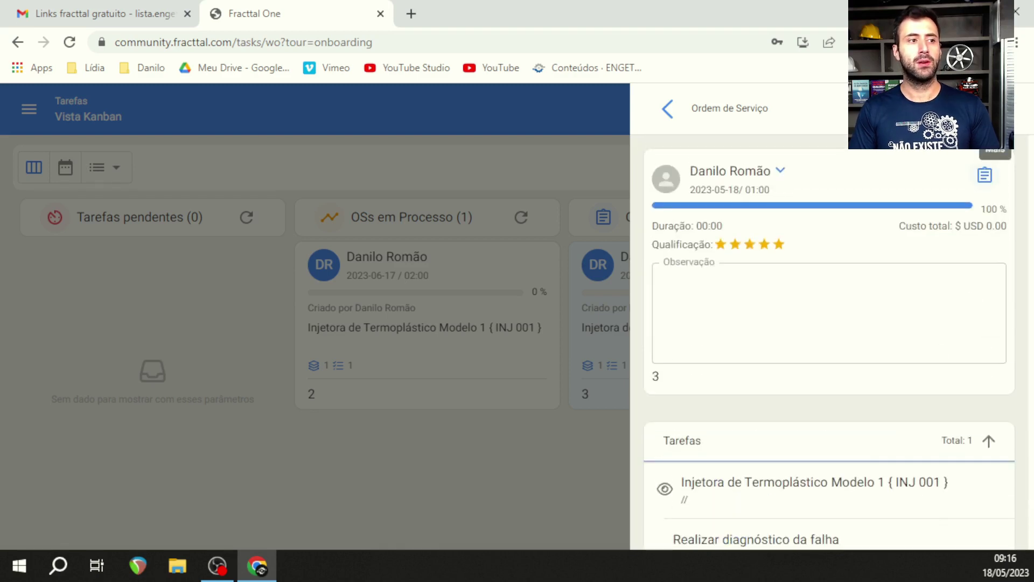
click(995, 132)
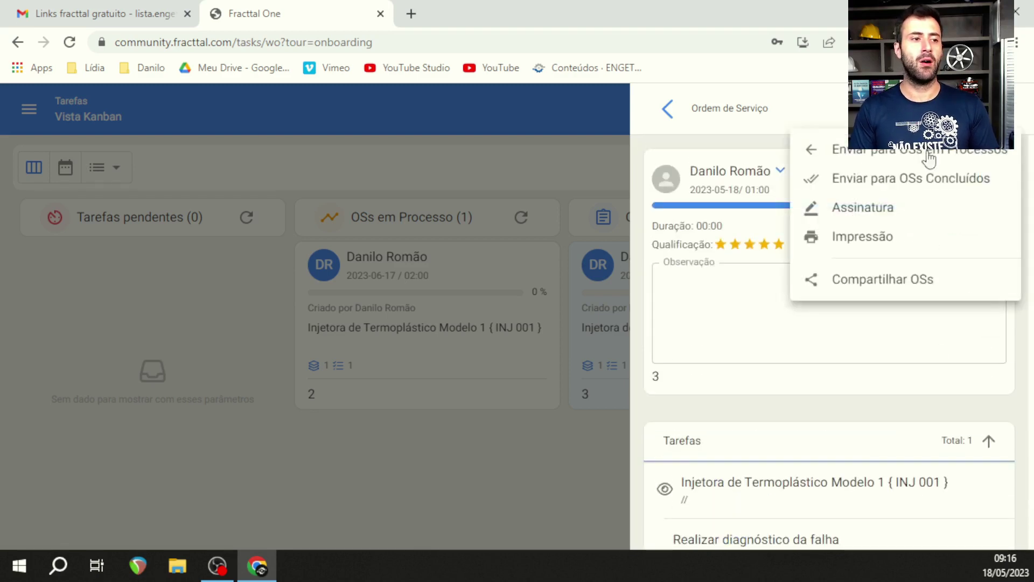
click(903, 180)
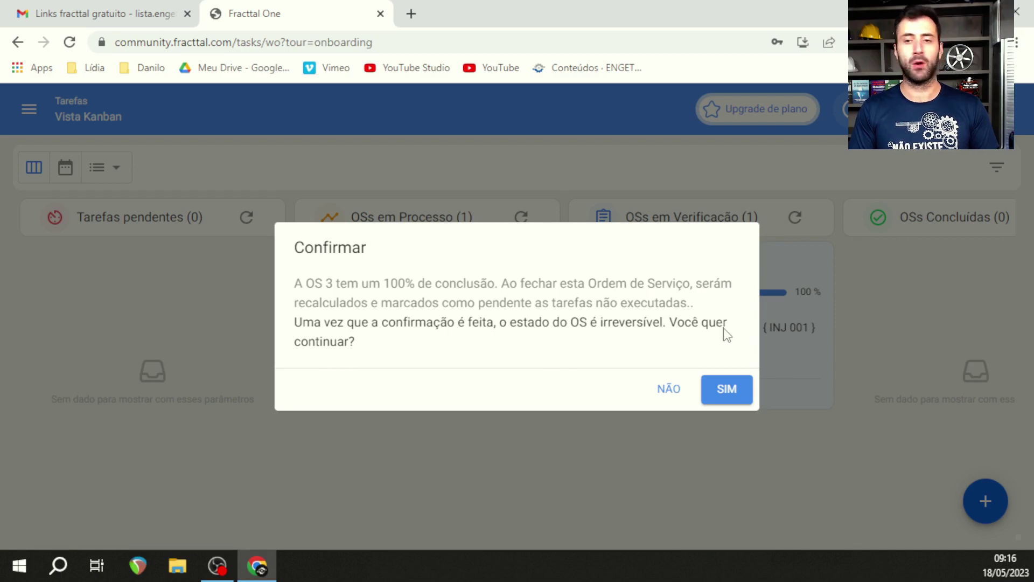
click(741, 388)
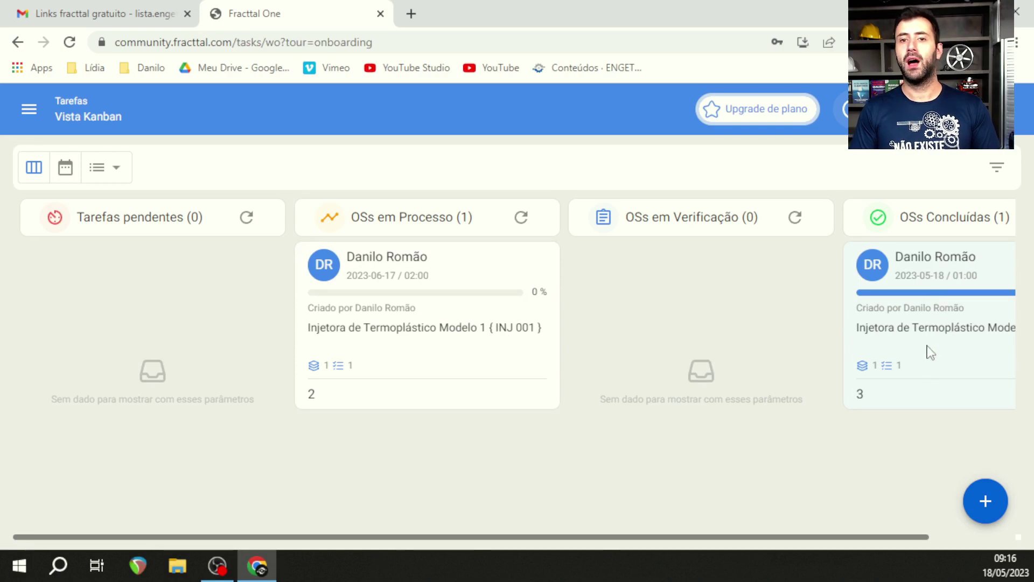
drag(834, 537, 940, 528)
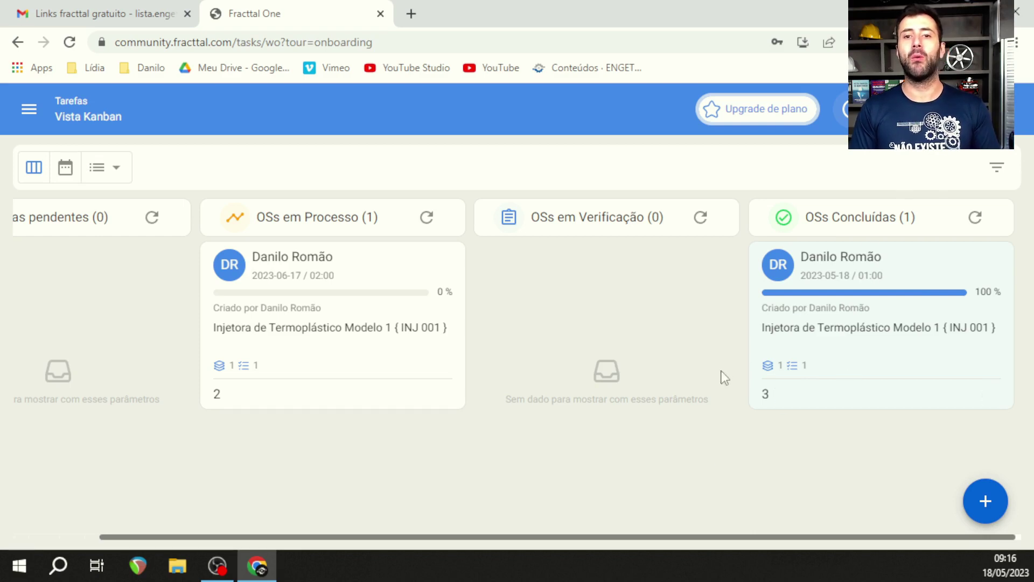
- Open the Painel de Controle and examine the indicators for work orders, tasks, stoppages and failure severity
click(29, 110)
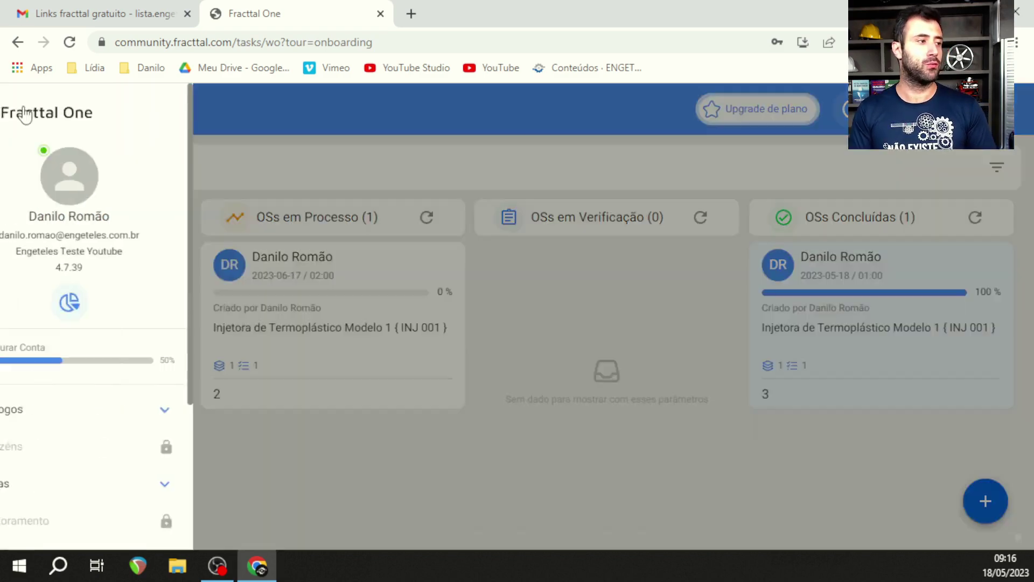
click(119, 303)
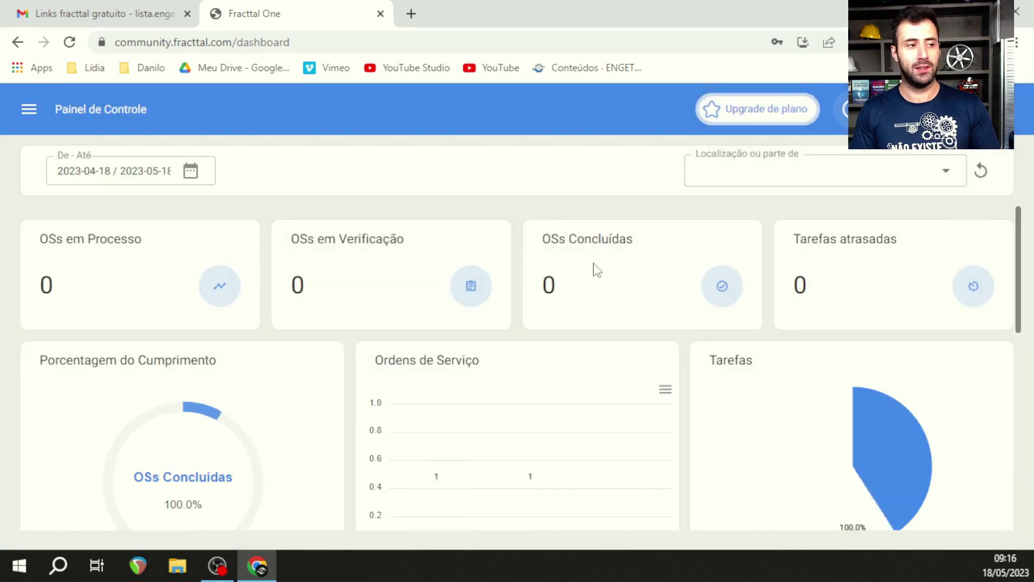
scroll(835, 341, down, 3)
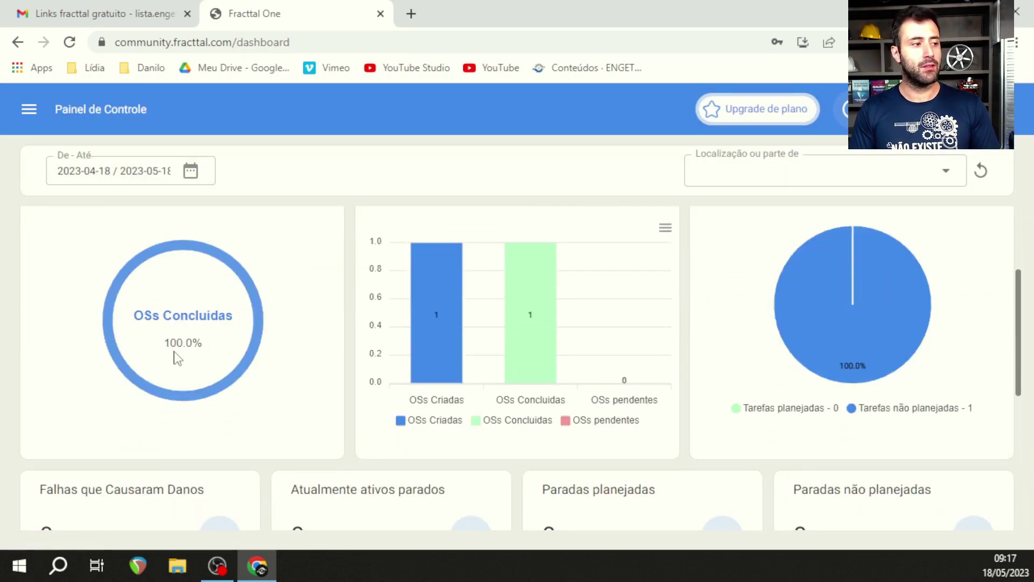
mouse_move(451, 329)
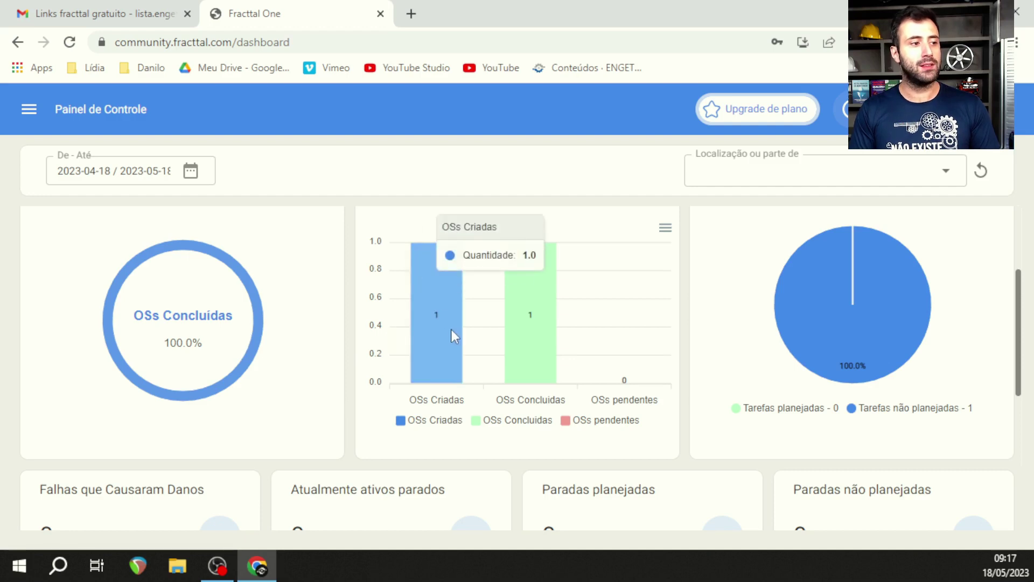
mouse_move(520, 340)
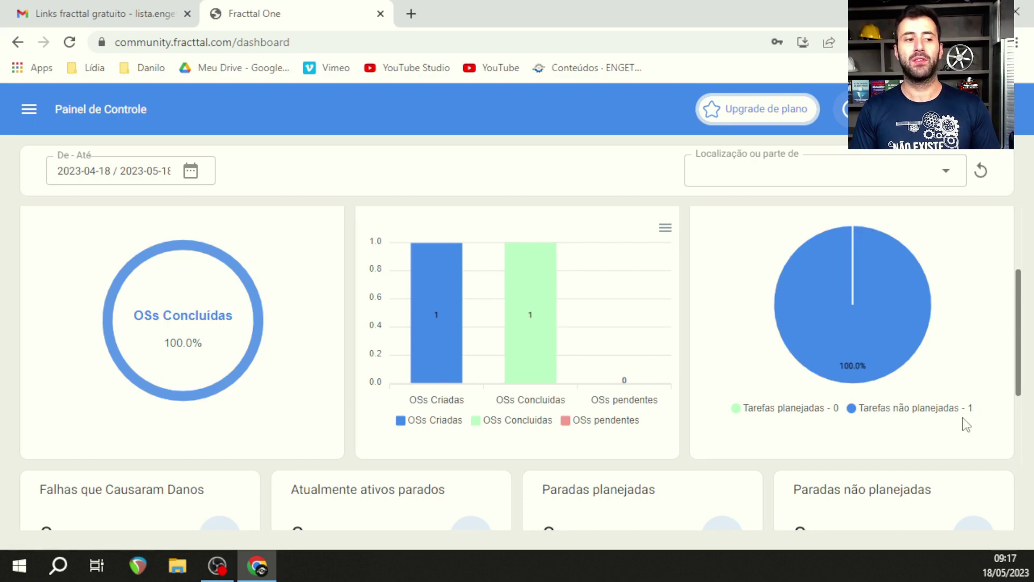
scroll(954, 417, down, 5)
scroll(889, 417, up, 1)
scroll(819, 439, down, 2)
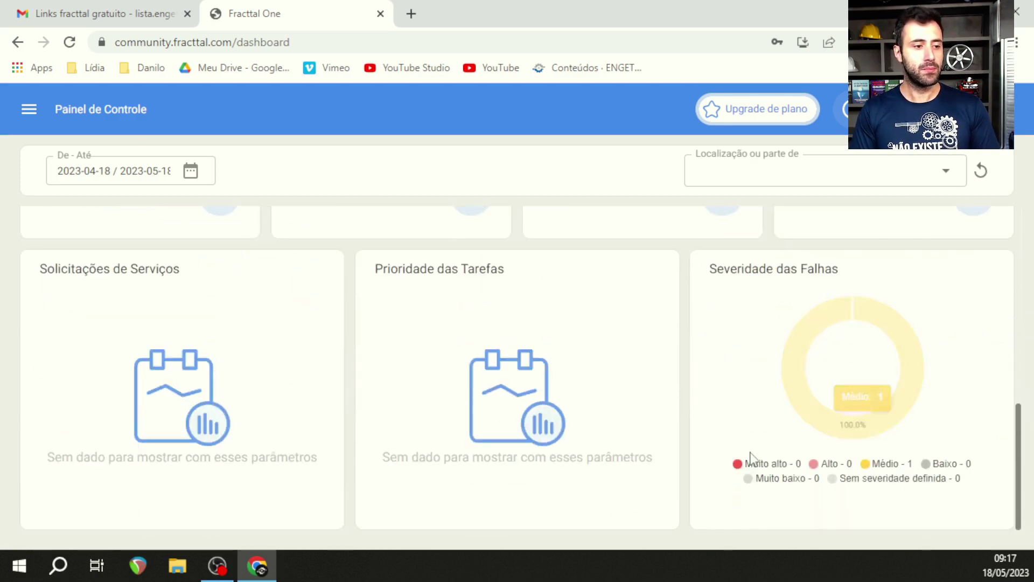
scroll(382, 477, up, 4)
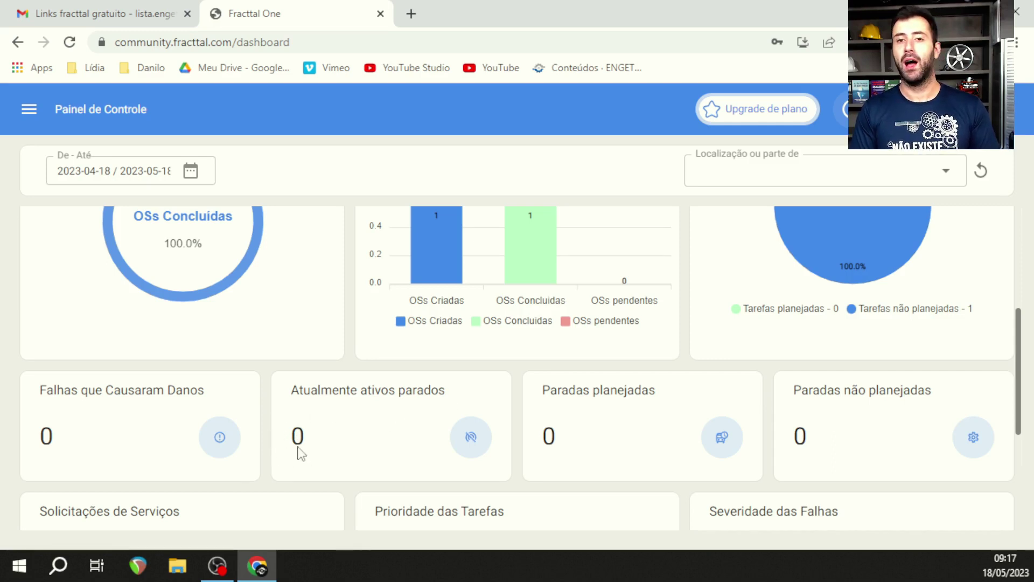
scroll(350, 429, up, 5)
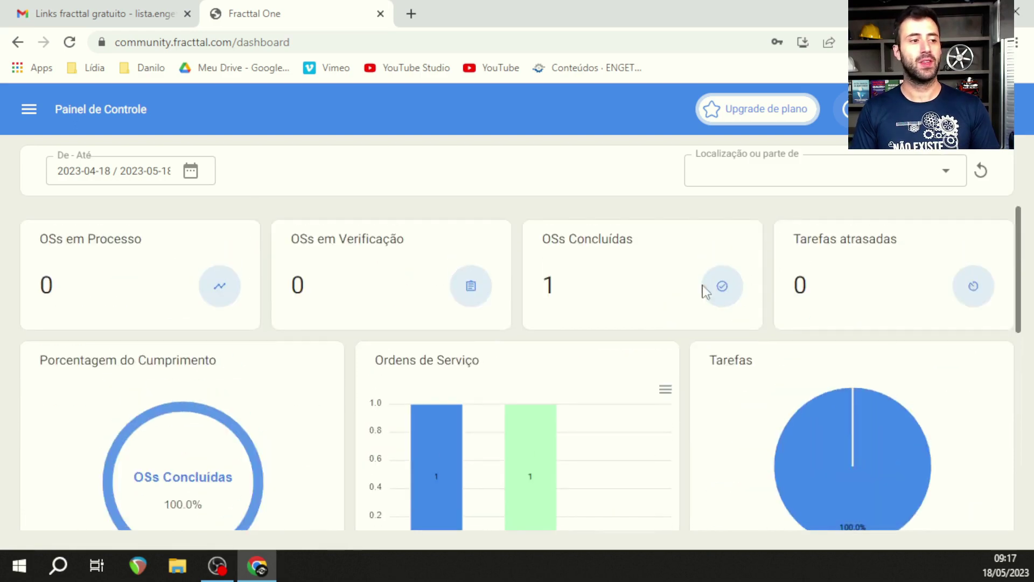